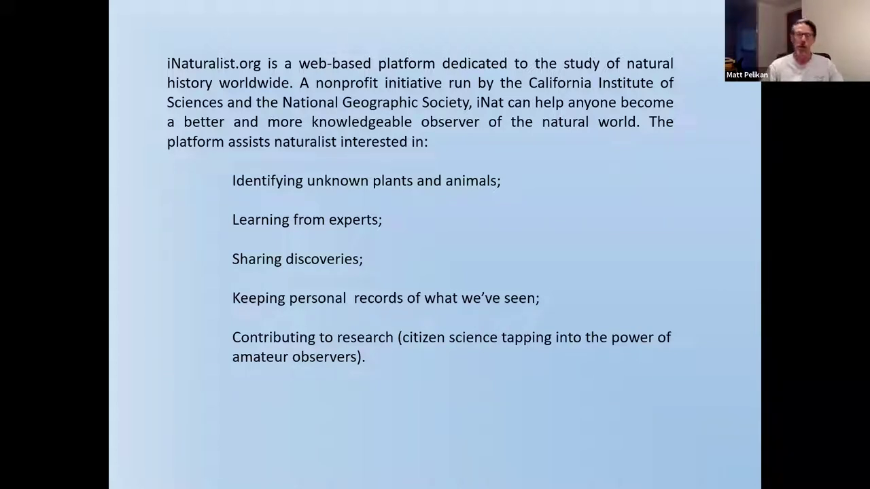
Advance the slide show from the current slide to 'Key Concepts for iNaturalist'.
left_click(593, 138)
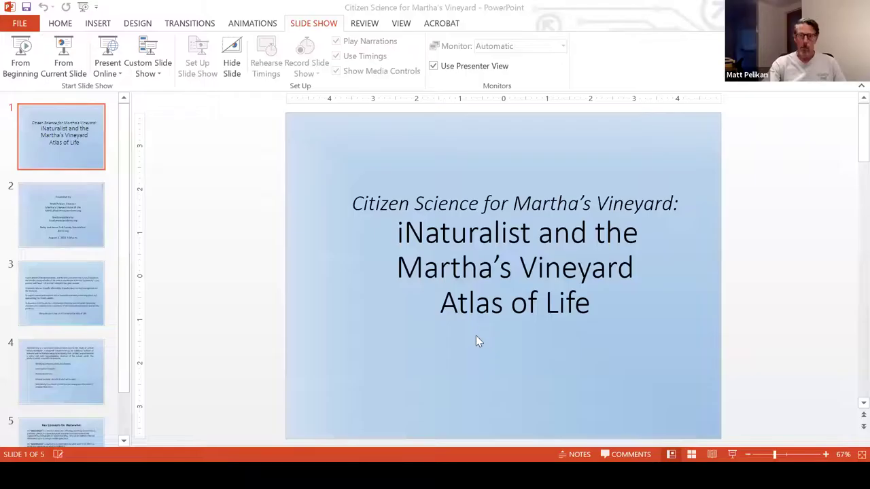
Minimize PowerPoint and bring the Chrome window showing inaturalist.org to the front.
scroll(475, 335, "down", 1)
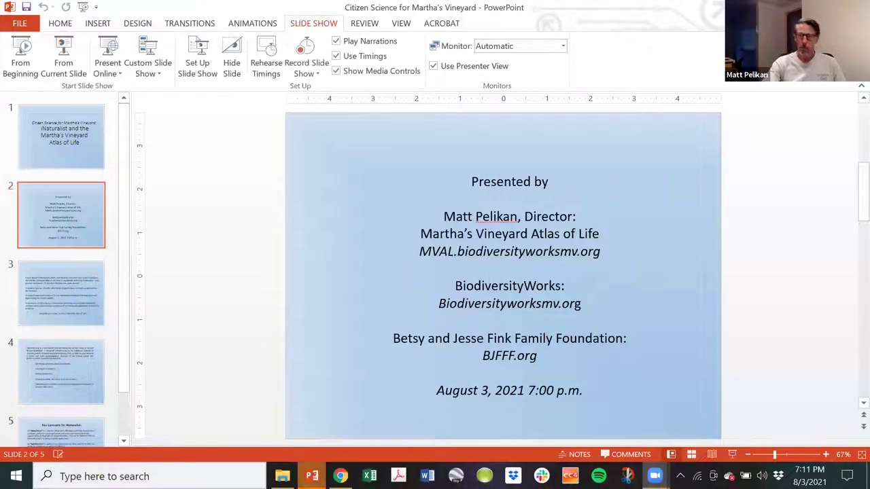
left_click(792, 7)
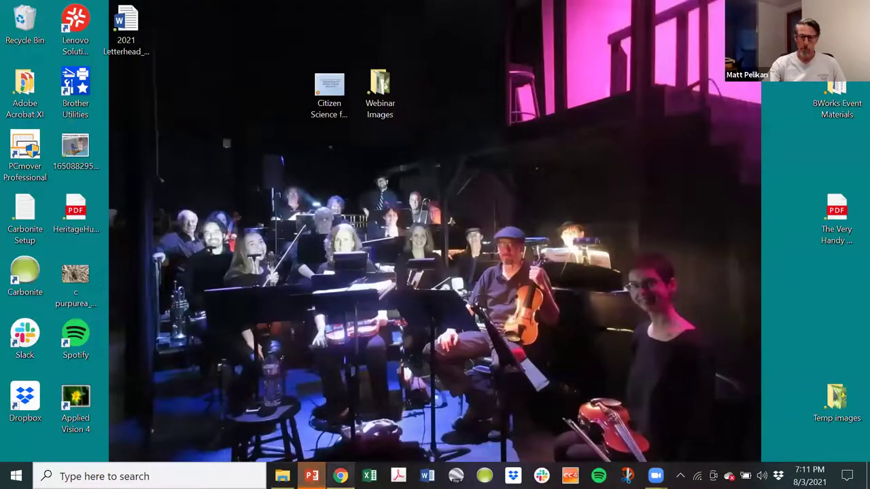
left_click(339, 476)
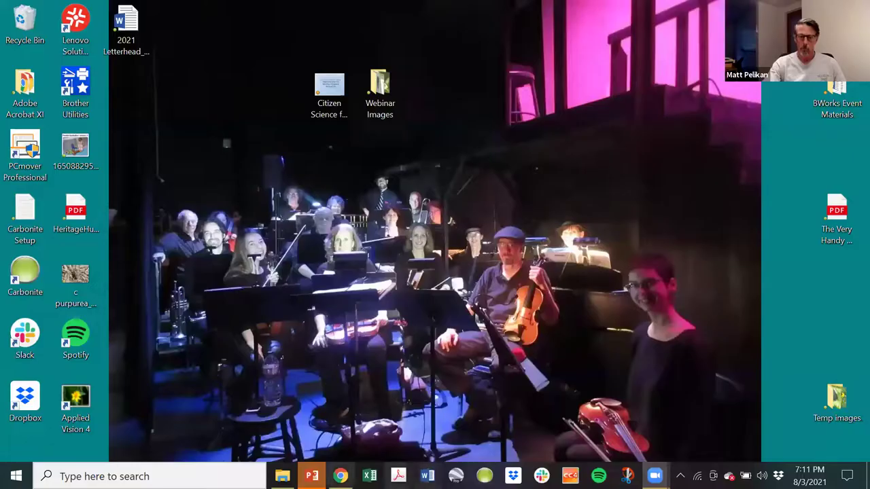
left_click(333, 474)
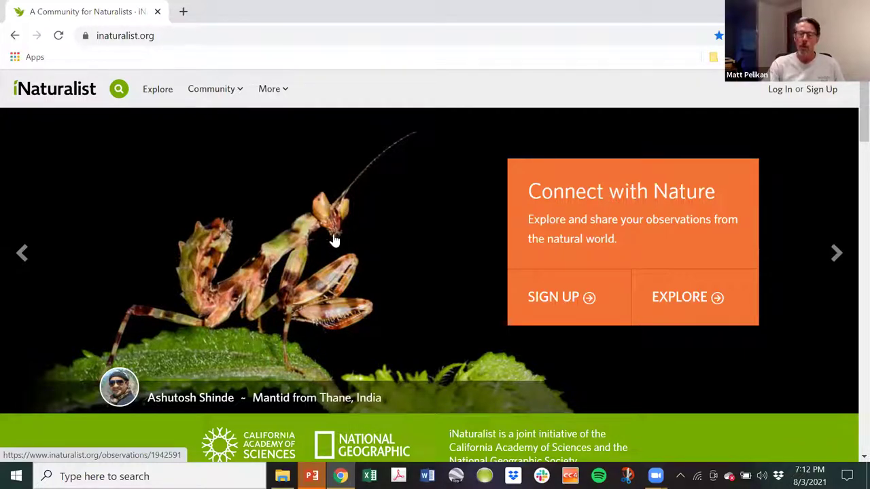
Log in to iNaturalist with the autofilled email and password.
left_click(779, 90)
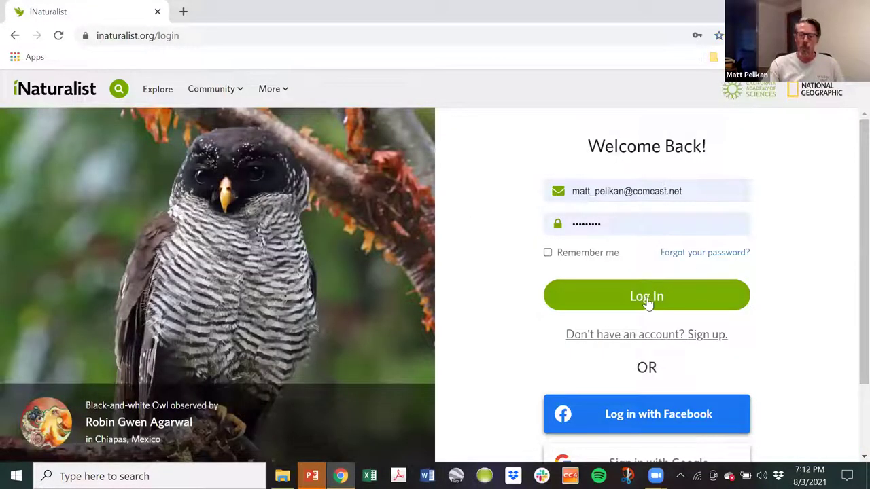
left_click(647, 299)
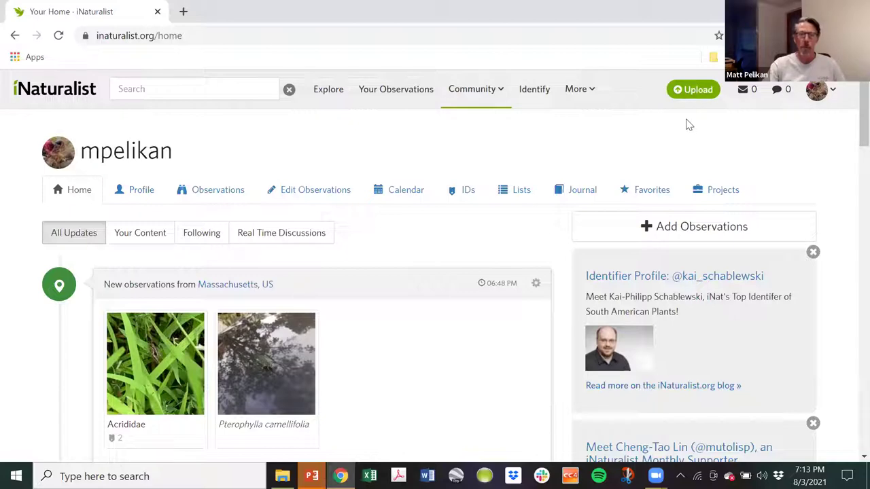
Browse the home feed, return to the top, and open the avatar account menu.
scroll(737, 158, "down", 1)
scroll(733, 163, "down", 10)
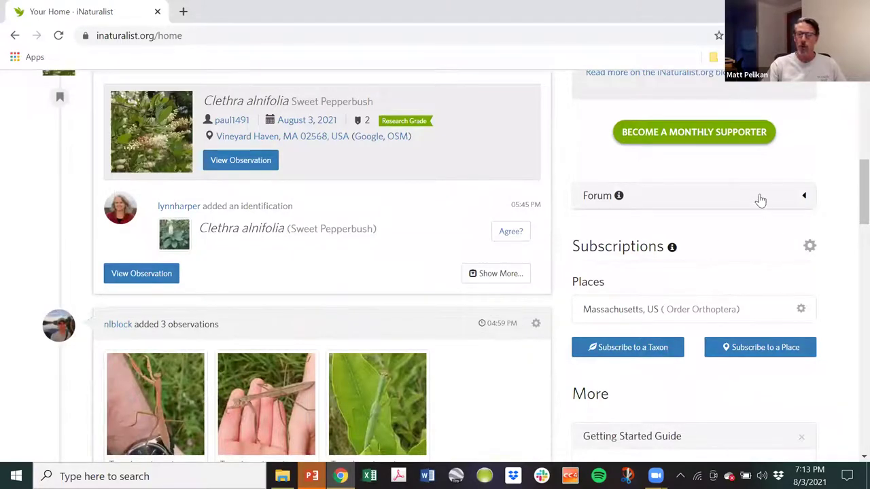
scroll(751, 172, "up", 10)
scroll(747, 194, "down", 10)
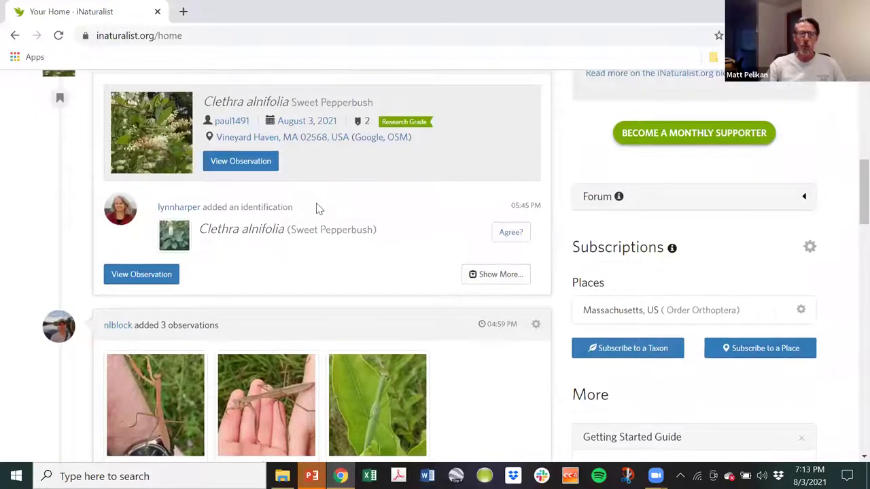
scroll(317, 204, "up", 10)
scroll(338, 318, "down", 1)
scroll(338, 319, "down", 9)
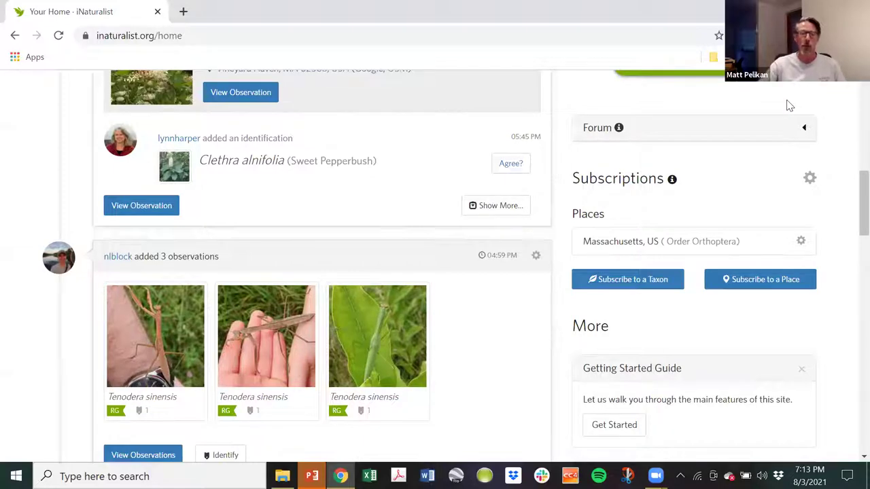
scroll(415, 175, "up", 2)
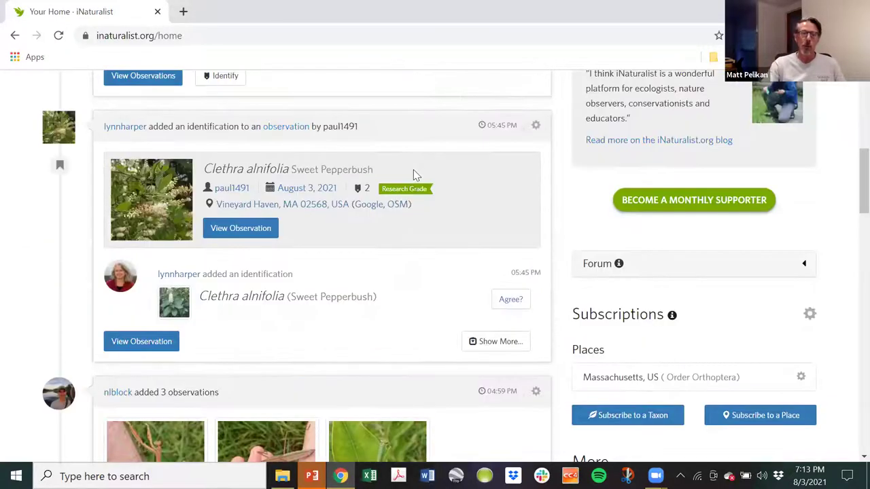
scroll(414, 174, "up", 5)
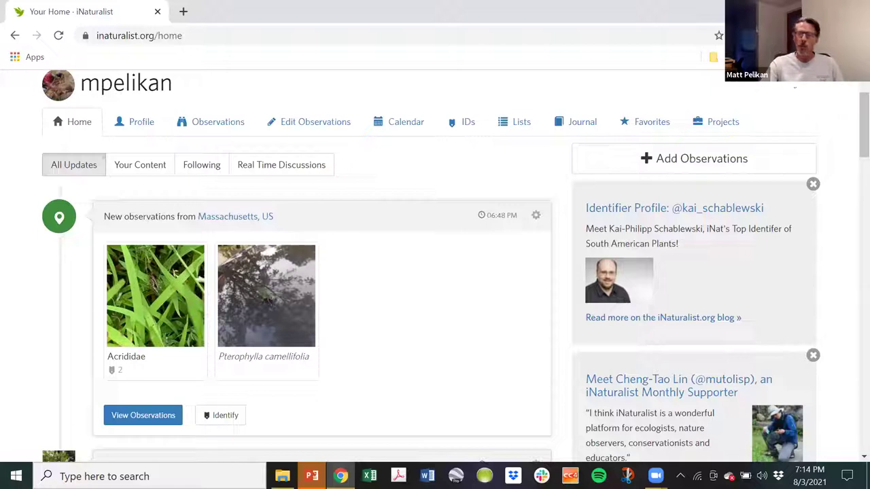
scroll(811, 91, "up", 1)
left_click(815, 89)
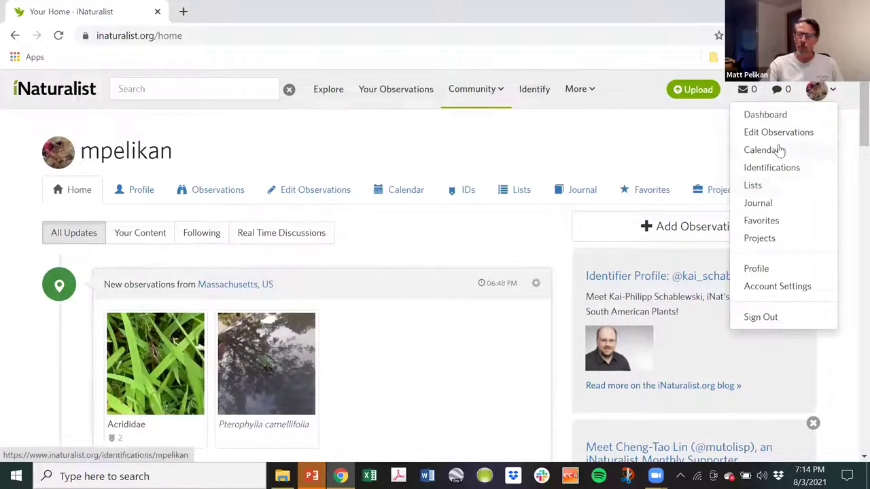
Open your profile page and scroll through its stats and bio.
left_click(755, 269)
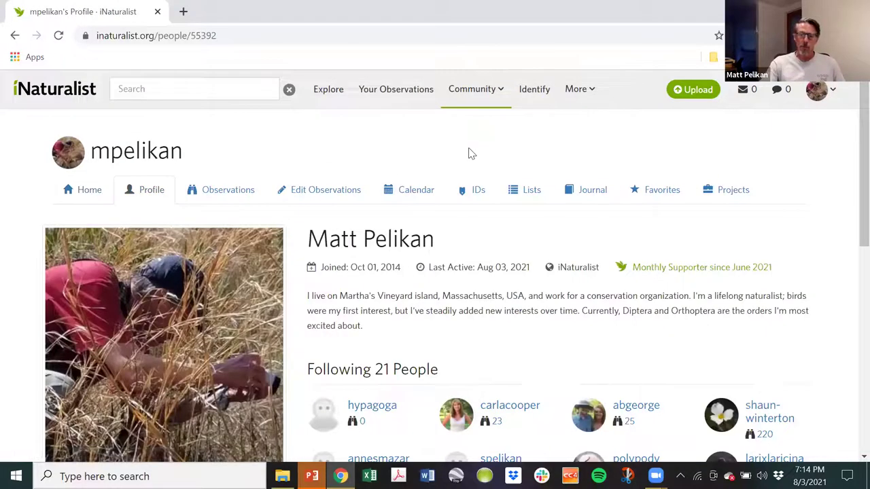
scroll(470, 149, "down", 2)
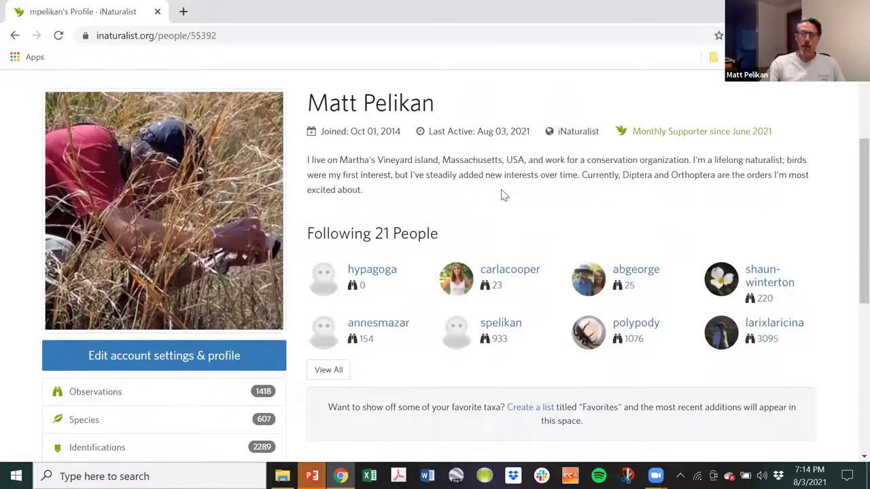
scroll(504, 193, "down", 3)
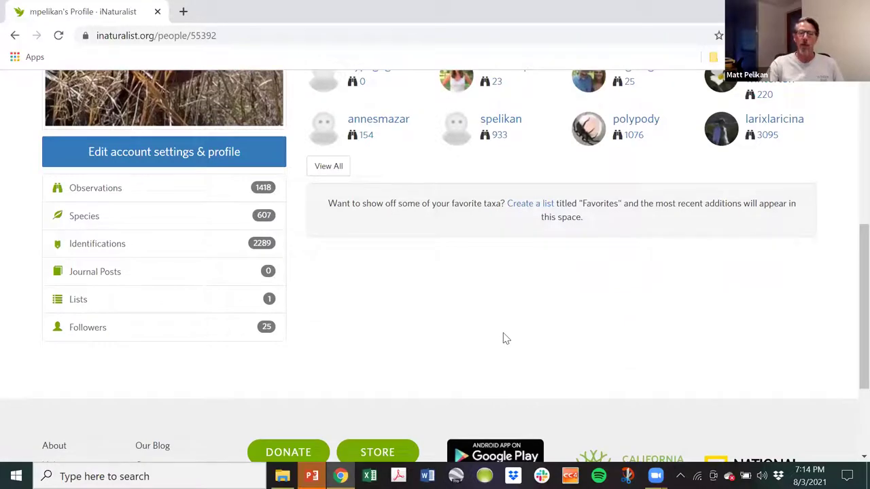
scroll(504, 333, "up", 2)
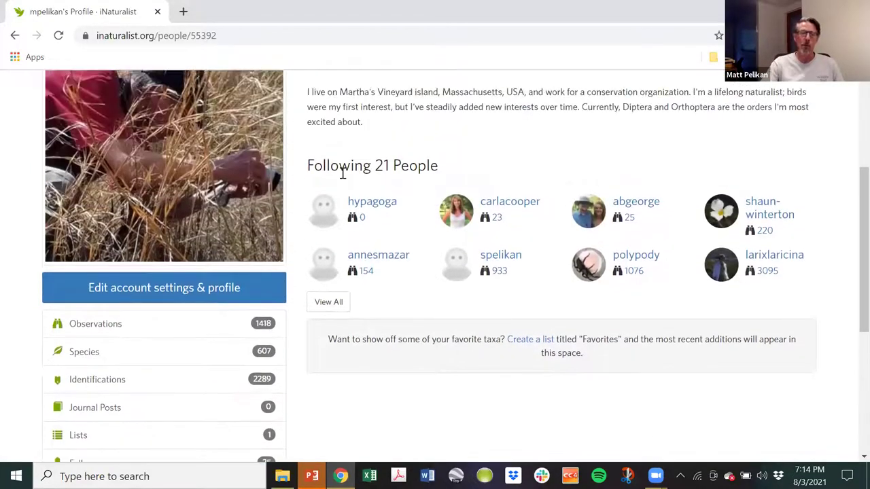
View the full list of followed accounts, then go back to the profile.
left_click(337, 301)
scroll(438, 264, "down", 3)
scroll(448, 262, "up", 4)
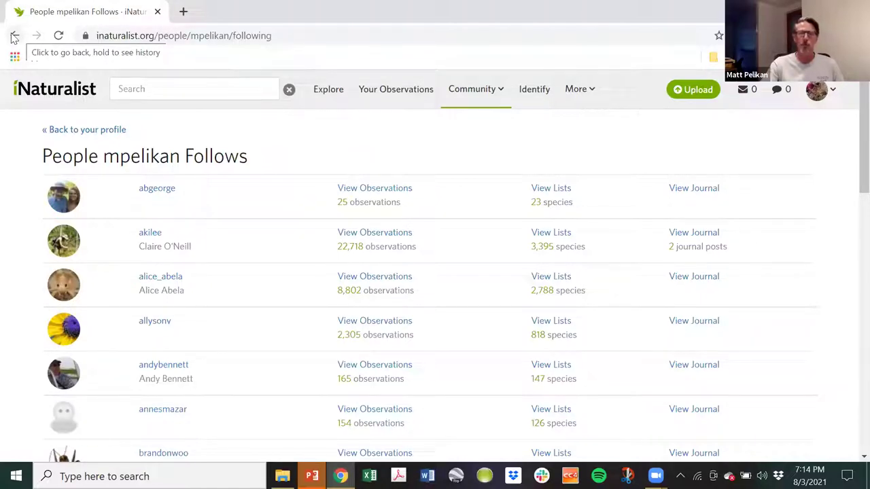
left_click(13, 37)
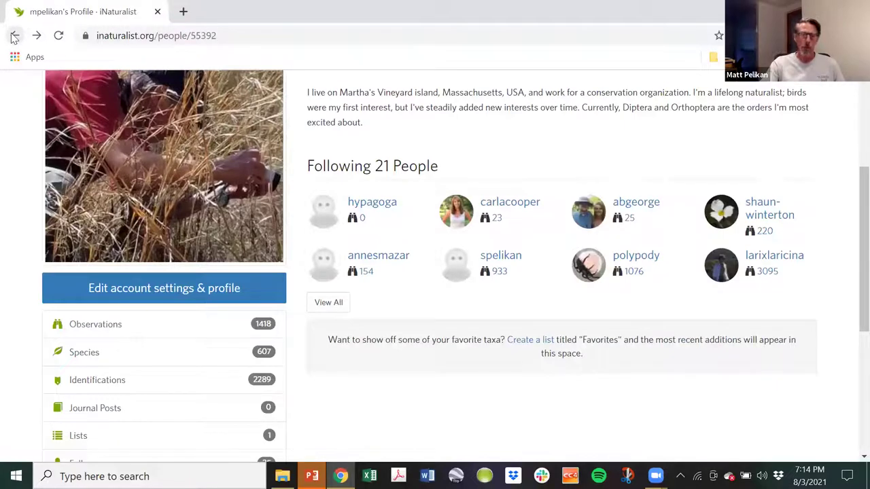
Go back to Your Home and scroll the Massachusetts observations feed down and back up.
left_click(13, 37)
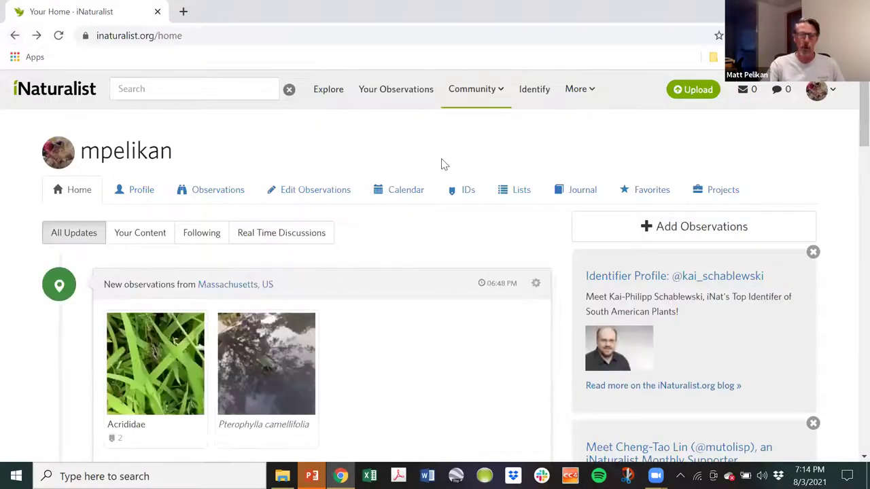
scroll(441, 164, "down", 10)
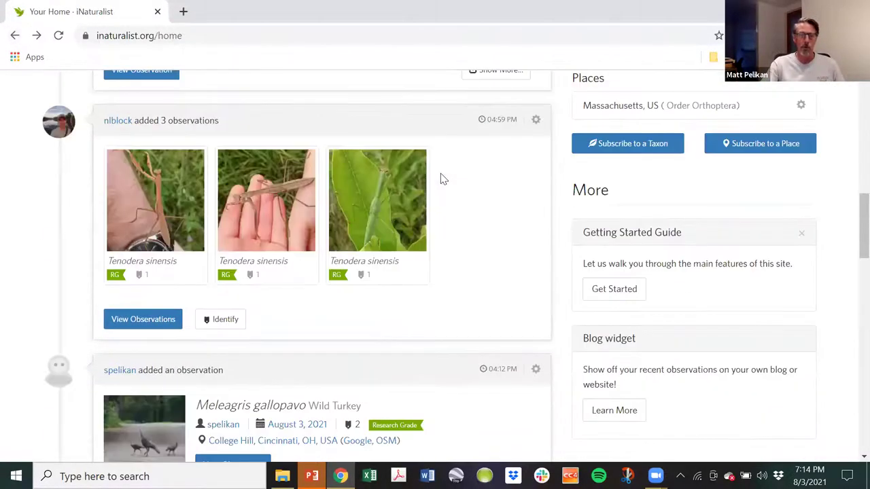
scroll(442, 178, "down", 6)
scroll(432, 196, "up", 5)
scroll(405, 151, "up", 8)
scroll(404, 150, "down", 3)
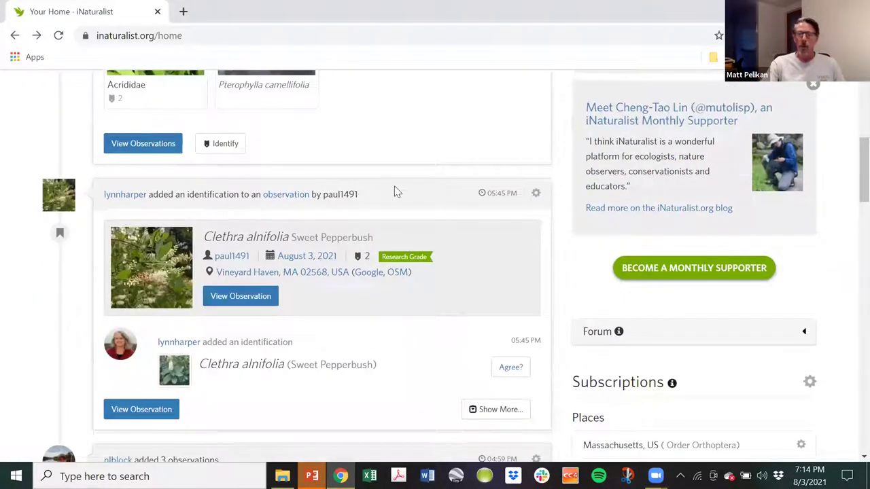
scroll(392, 180, "up", 5)
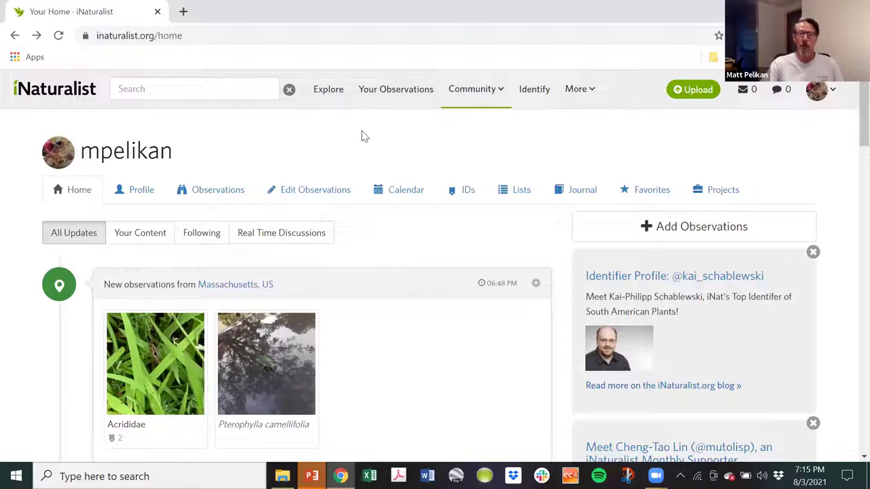
Search the Projects page for 'Martha's Vineyard'.
mouse_move(471, 95)
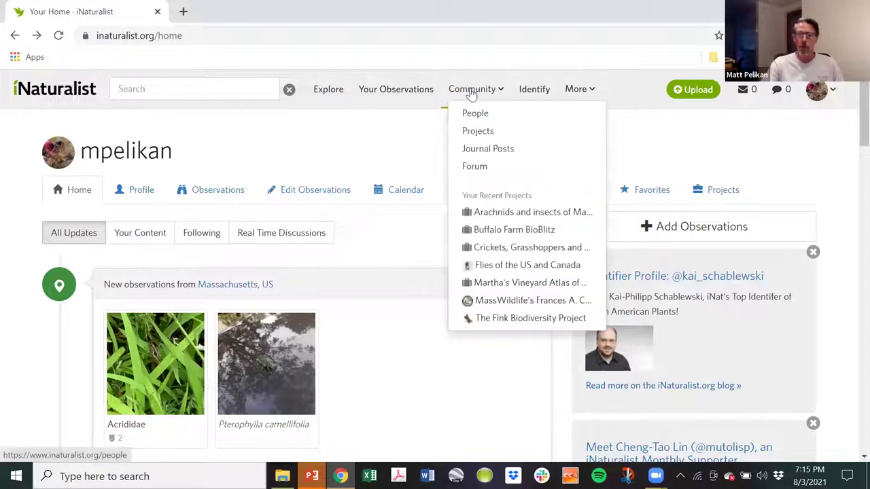
left_click(478, 132)
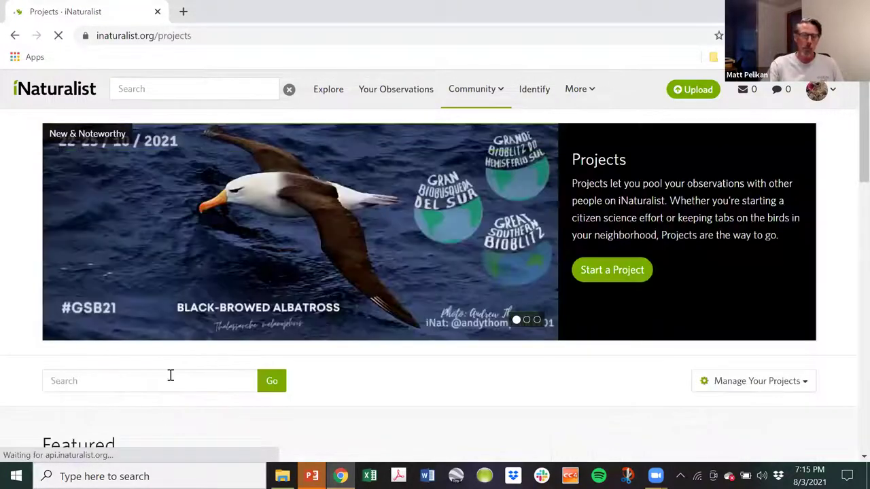
left_click(169, 380)
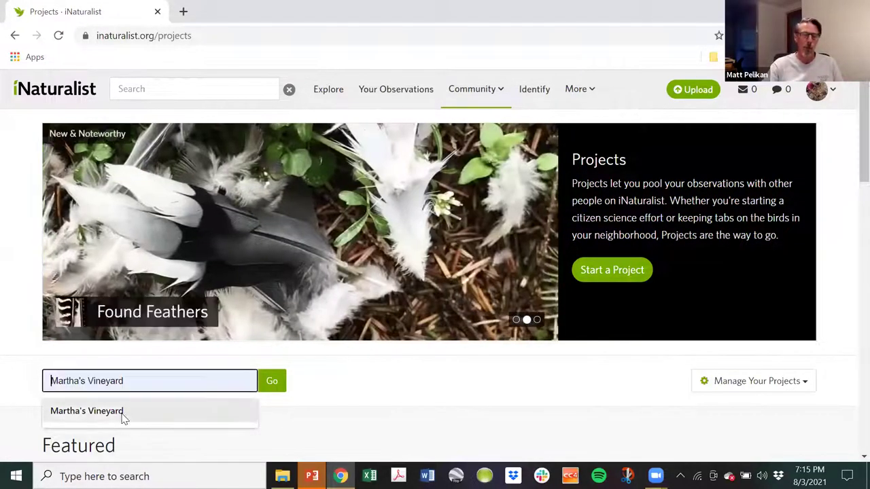
left_click(120, 417)
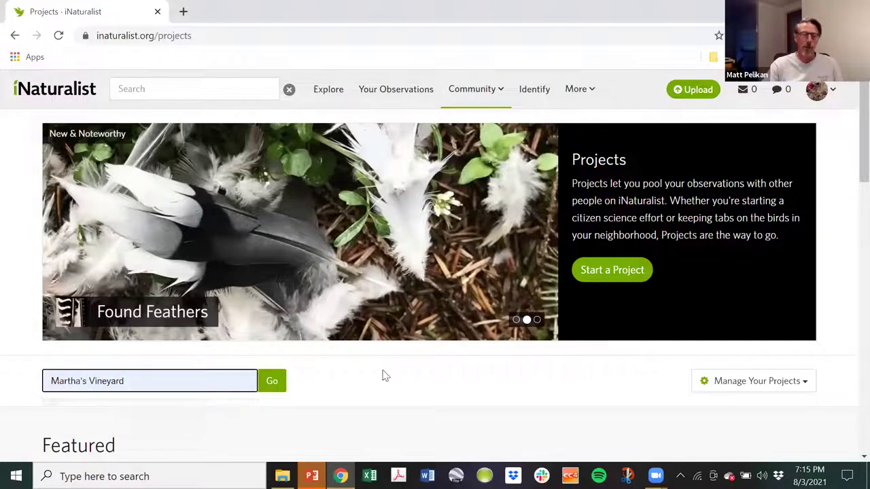
left_click(277, 381)
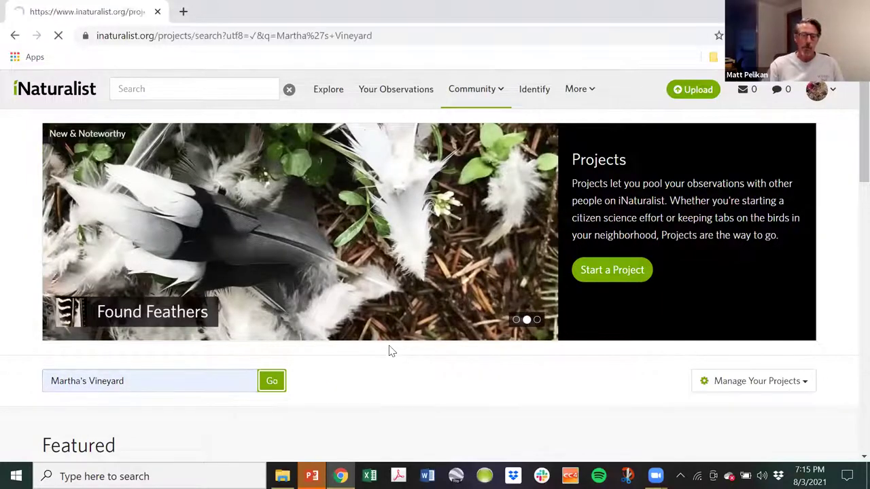
Scroll through the 19 matching projects and return to the top of the list.
scroll(390, 346, "down", 1)
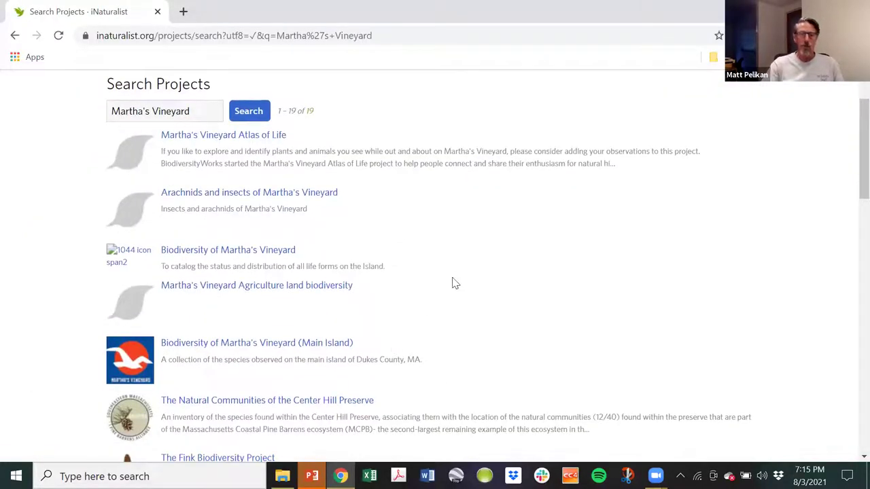
scroll(575, 248, "down", 5)
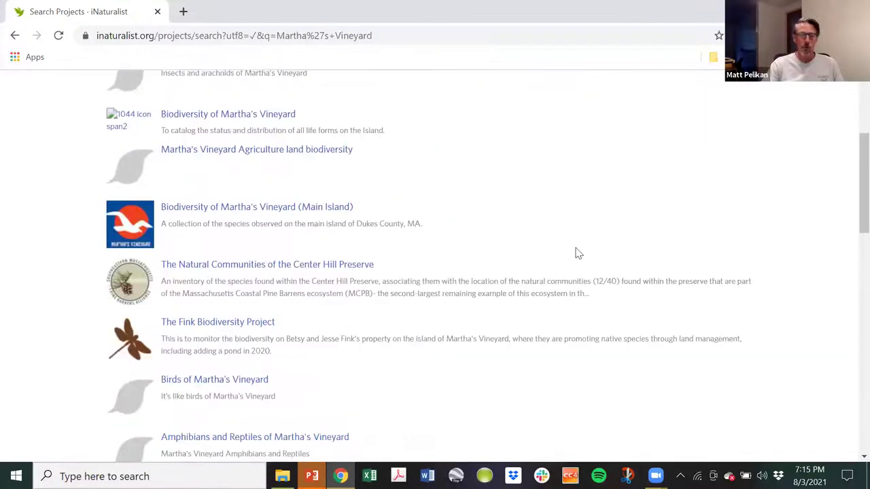
scroll(575, 262, "down", 4)
scroll(557, 274, "up", 10)
scroll(545, 233, "down", 6)
scroll(535, 244, "down", 5)
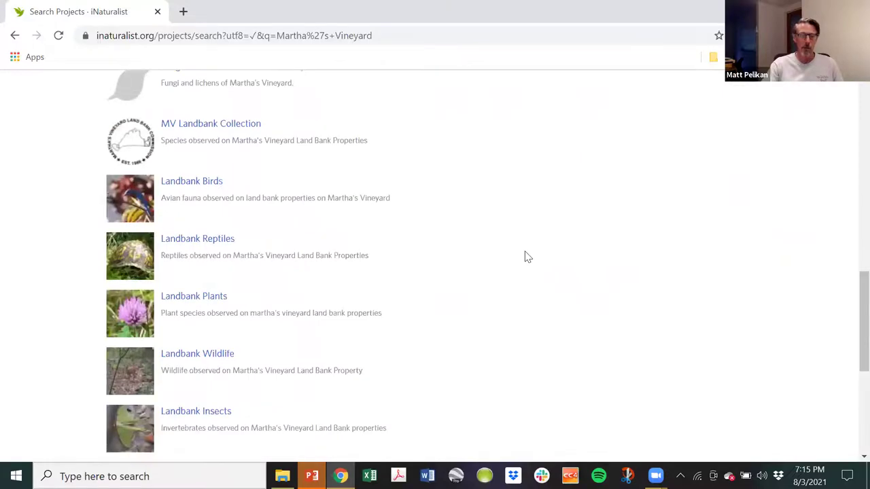
scroll(527, 257, "up", 11)
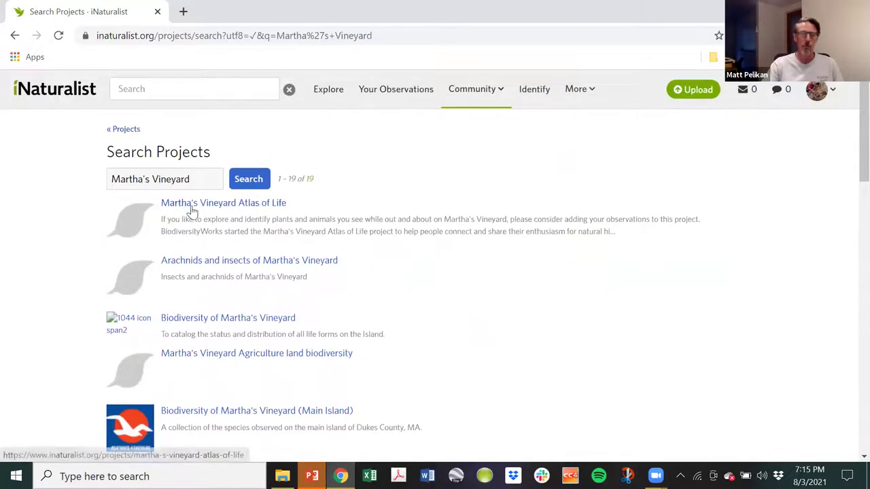
Open Martha's Vineyard Atlas of Life and review its 9,119 observations, 2,045 species, 834 observers.
left_click(207, 204)
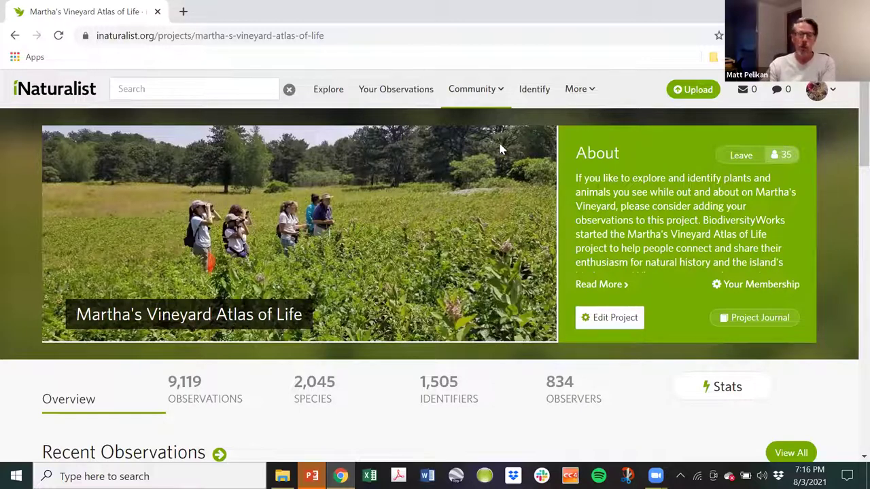
Visit the Dashboard, then choose Projects from the avatar menu to list your joined projects.
mouse_move(815, 91)
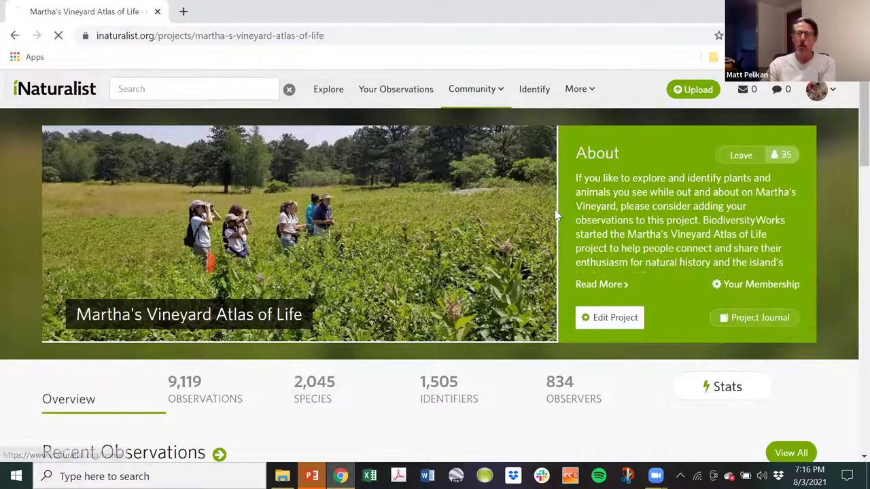
left_click(765, 115)
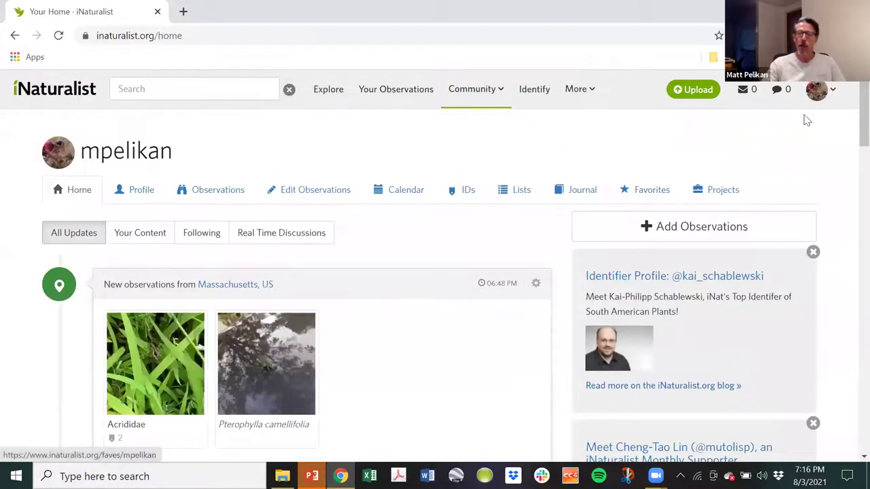
mouse_move(816, 90)
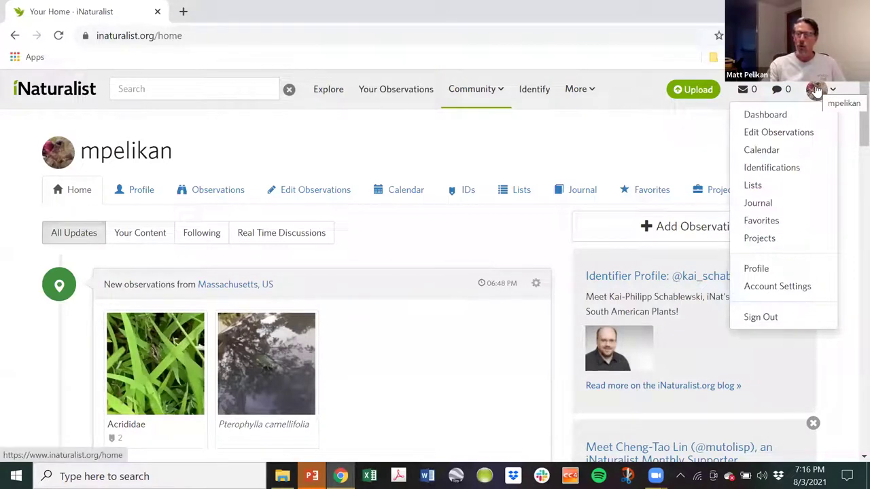
left_click(755, 242)
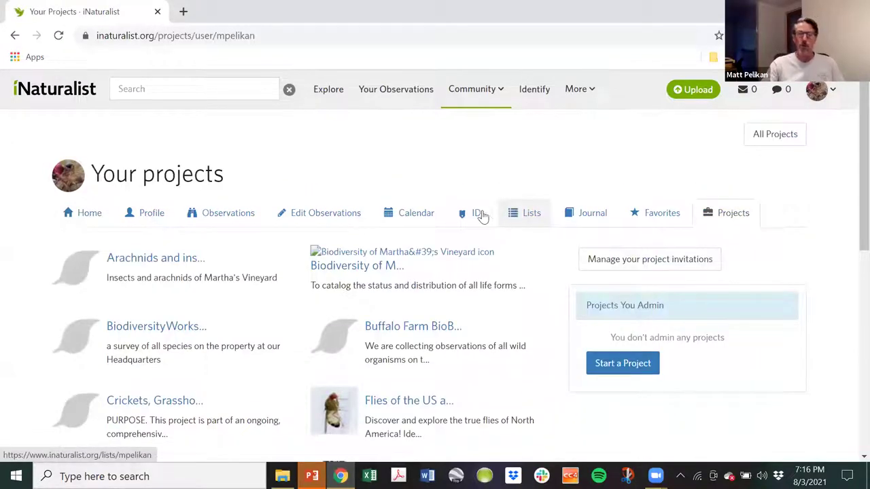
scroll(275, 196, "down", 2)
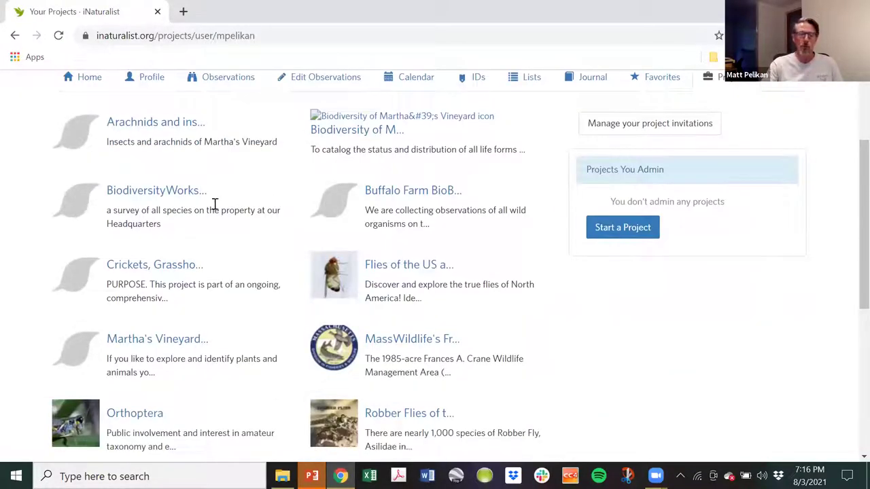
Open Martha's Vineyard Atlas of Life from the Your projects list.
left_click(178, 342)
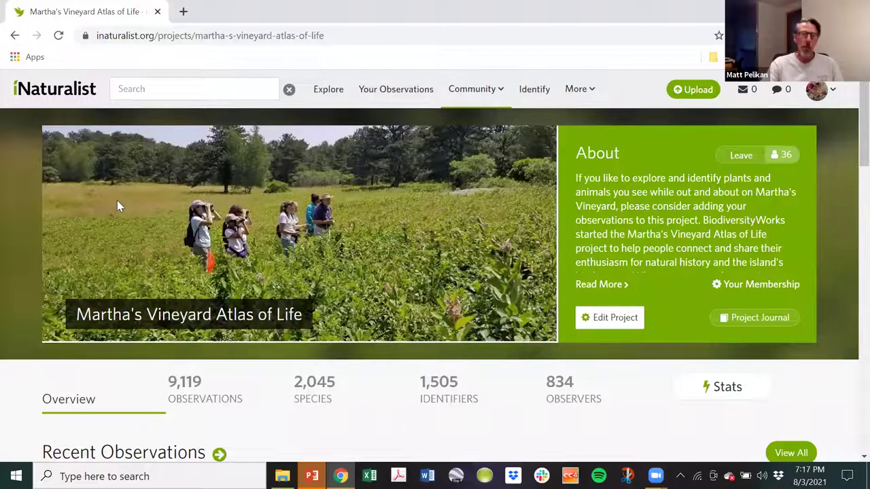
scroll(323, 286, "down", 12)
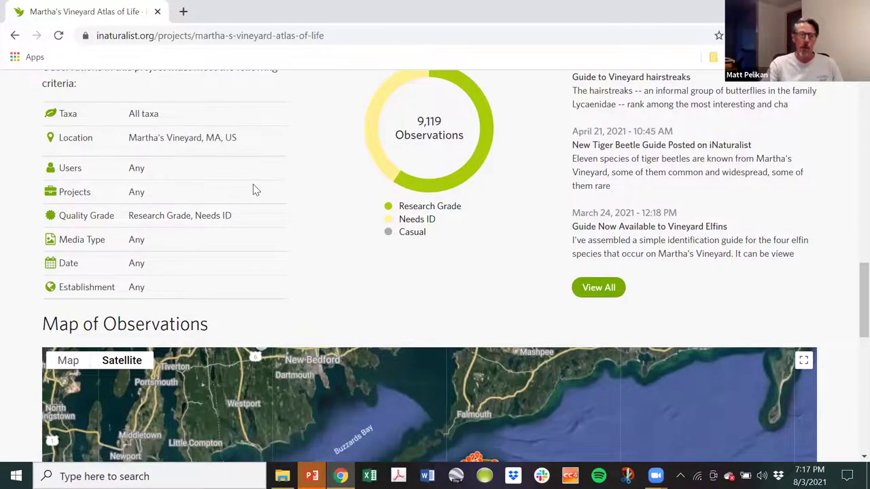
scroll(253, 188, "up", 2)
scroll(210, 185, "down", 2)
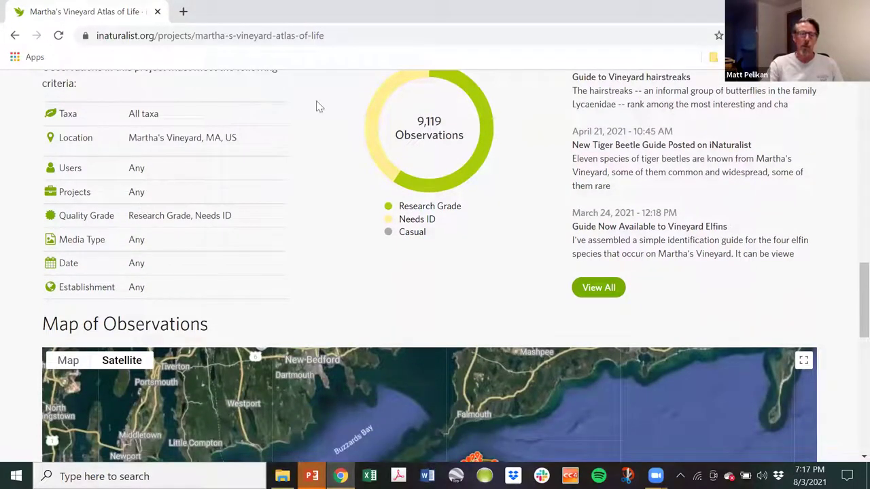
scroll(262, 161, "up", 10)
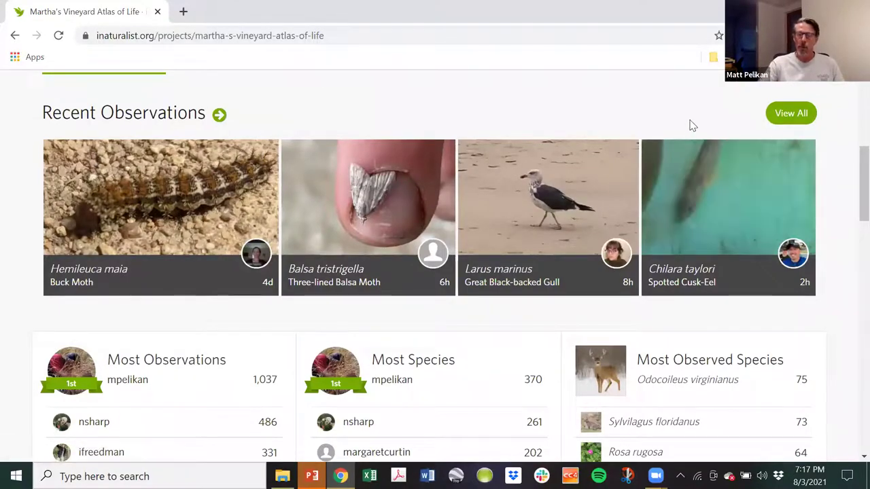
Scroll down the project page to the Map of Observations.
scroll(850, 187, "down", 5)
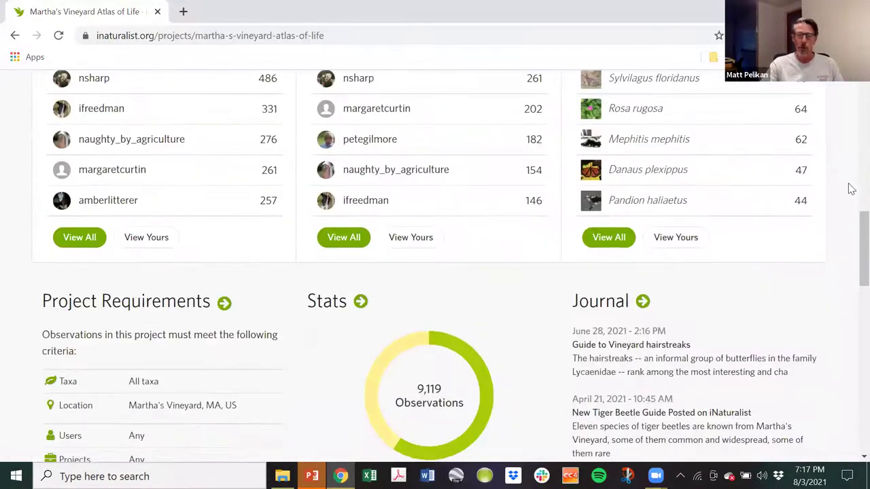
scroll(849, 189, "down", 3)
scroll(839, 156, "up", 11)
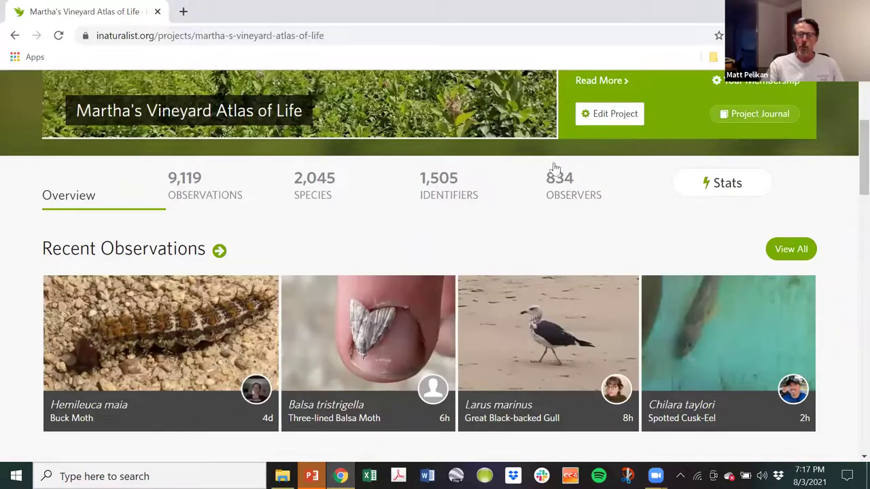
scroll(838, 271, "down", 5)
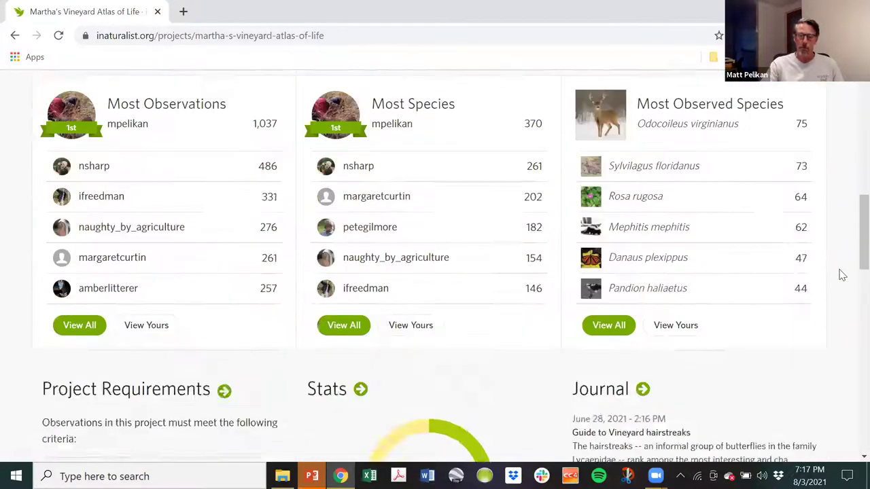
scroll(840, 271, "down", 8)
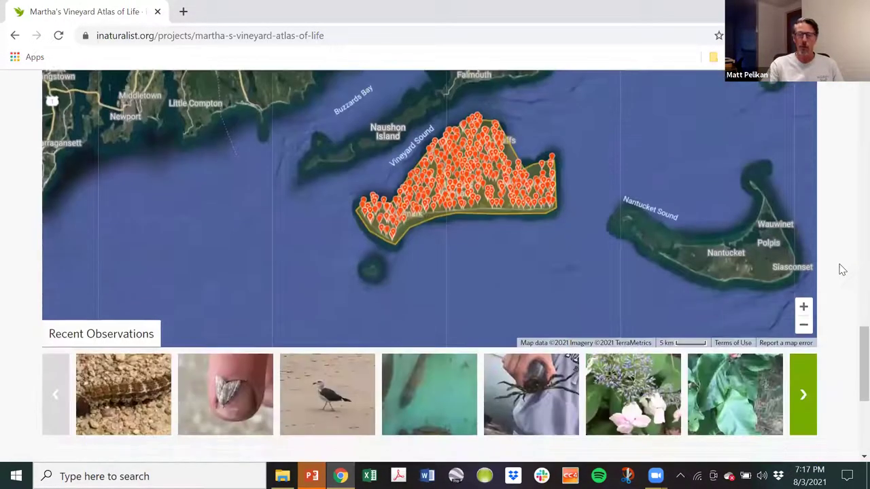
scroll(532, 272, "up", 1)
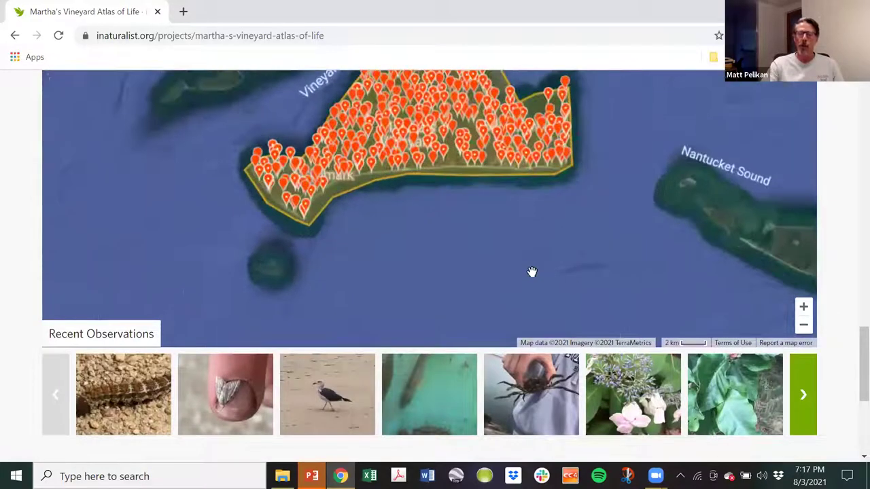
scroll(531, 272, "up", 2)
Pan and zoom the map along the coast to the pins around Aquinnah and Menemsha Pond.
left_click_drag(402, 202, 511, 285)
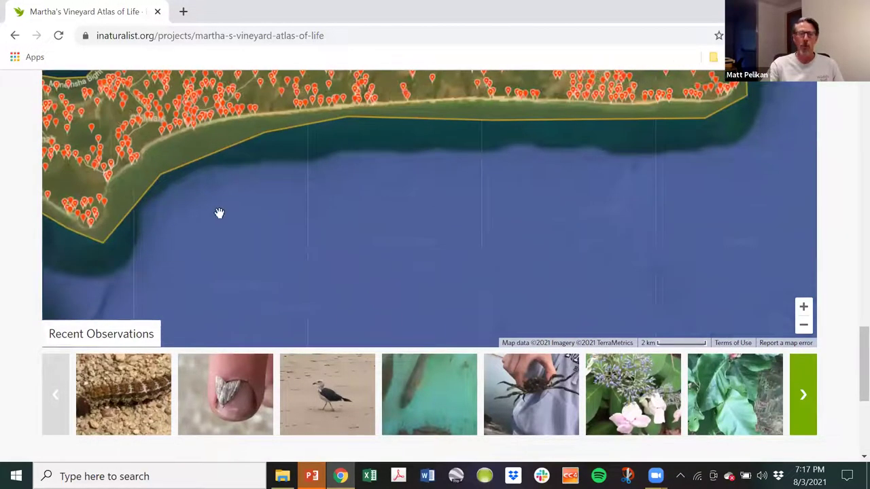
scroll(503, 272, "up", 3)
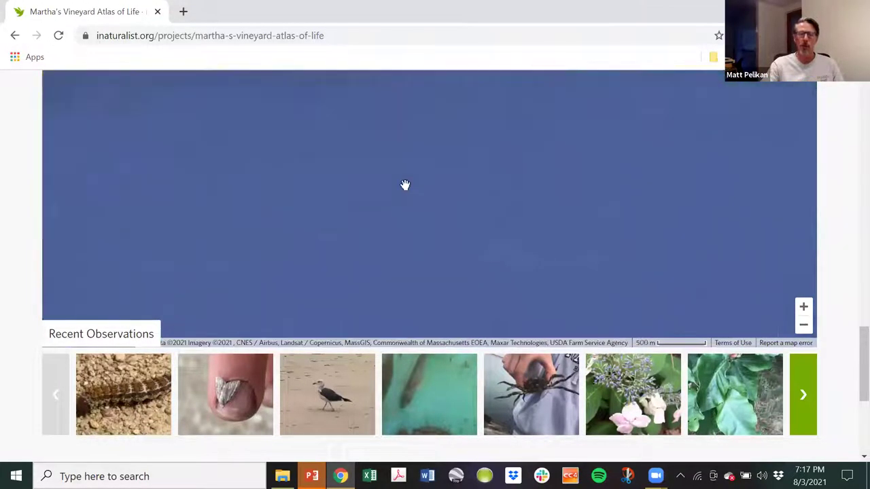
left_click_drag(405, 185, 596, 281)
left_click_drag(546, 173, 427, 230)
scroll(427, 230, "down", 2)
scroll(413, 200, "up", 1)
scroll(200, 266, "up", 1)
scroll(453, 204, "down", 1)
left_click_drag(444, 142, 237, 279)
scroll(388, 170, "up", 1)
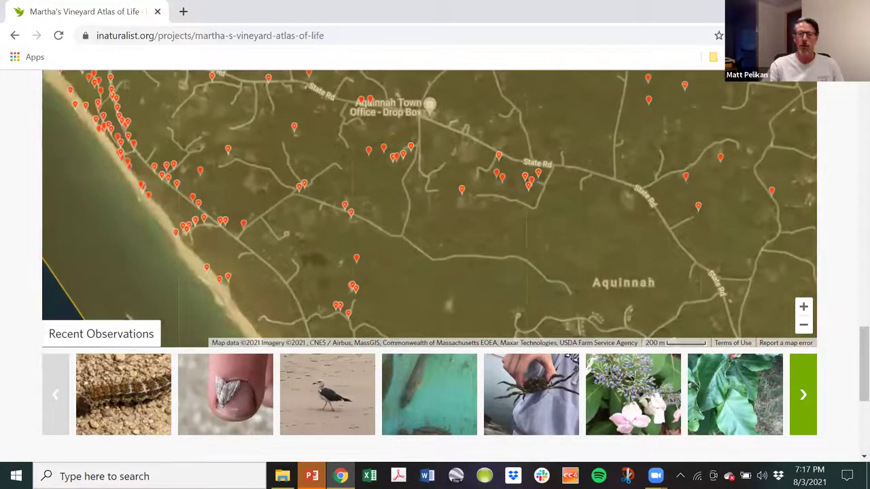
Open the Exomala orientalis observation page from its map pin's info card.
left_click(411, 148)
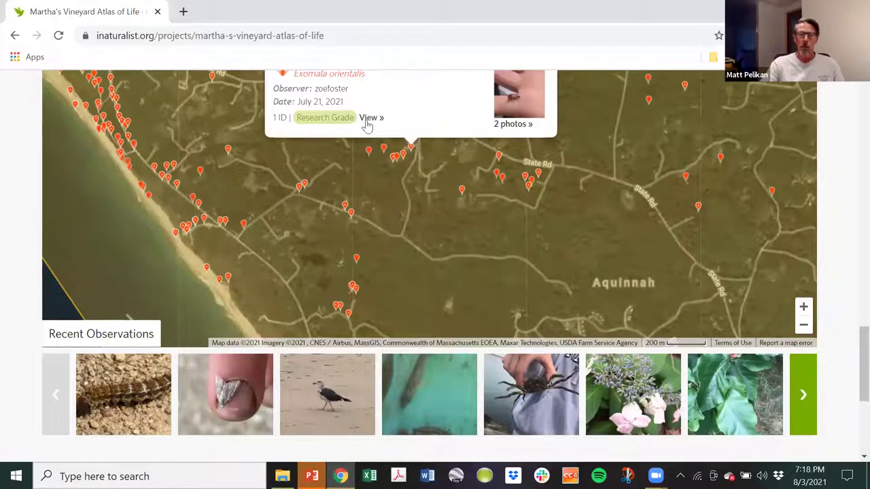
left_click(370, 118)
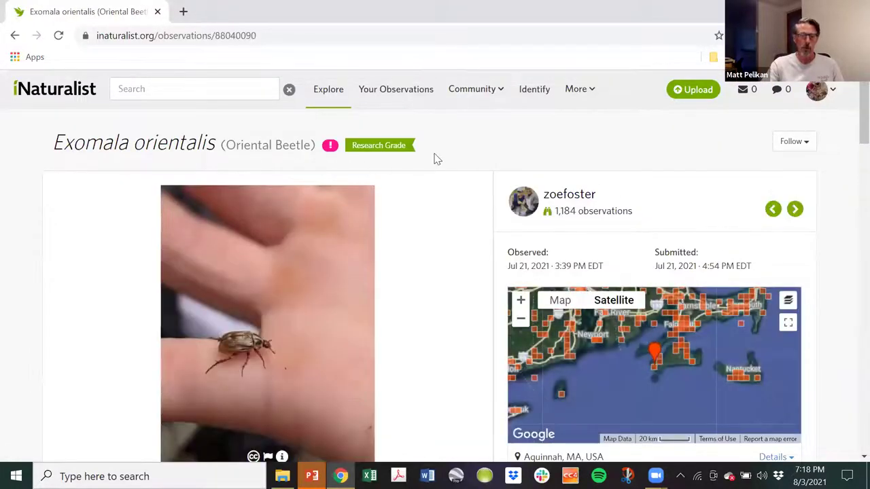
scroll(432, 159, "down", 5)
scroll(428, 160, "down", 3)
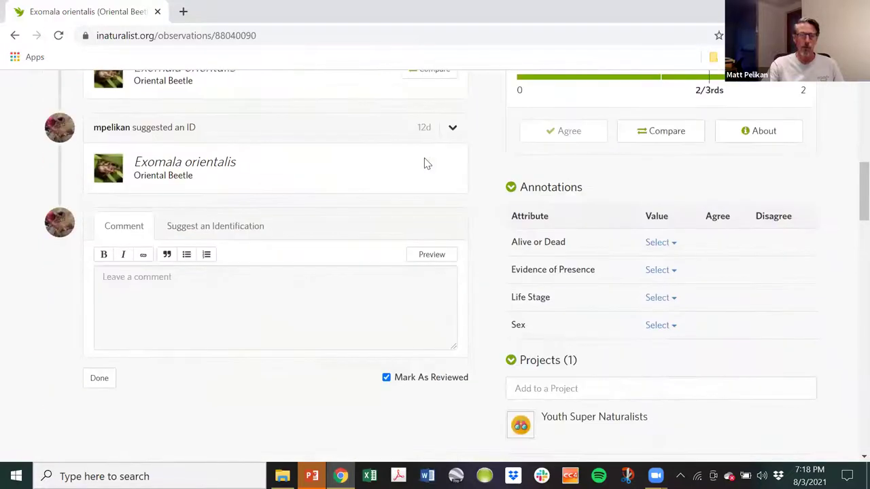
scroll(414, 167, "up", 3)
scroll(398, 145, "up", 3)
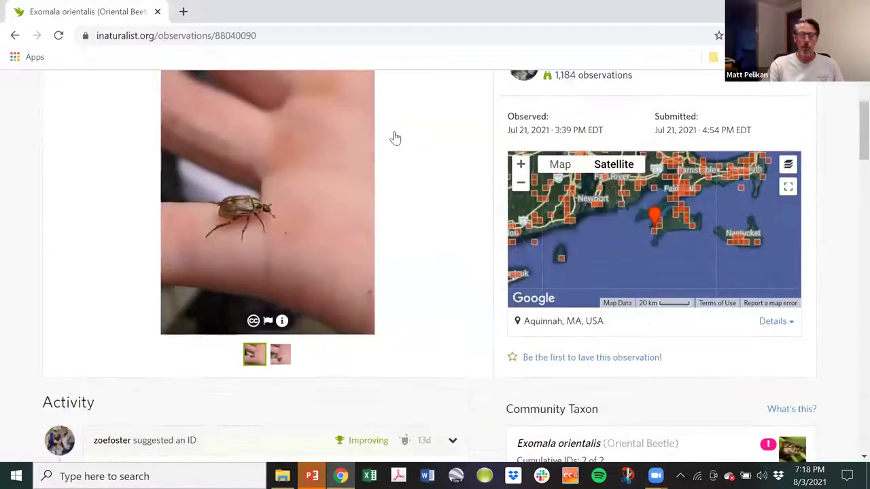
Look over the Research Grade Oriental Beetle observation's photo, map and details from Aquinnah.
scroll(394, 136, "down", 2)
scroll(394, 136, "up", 5)
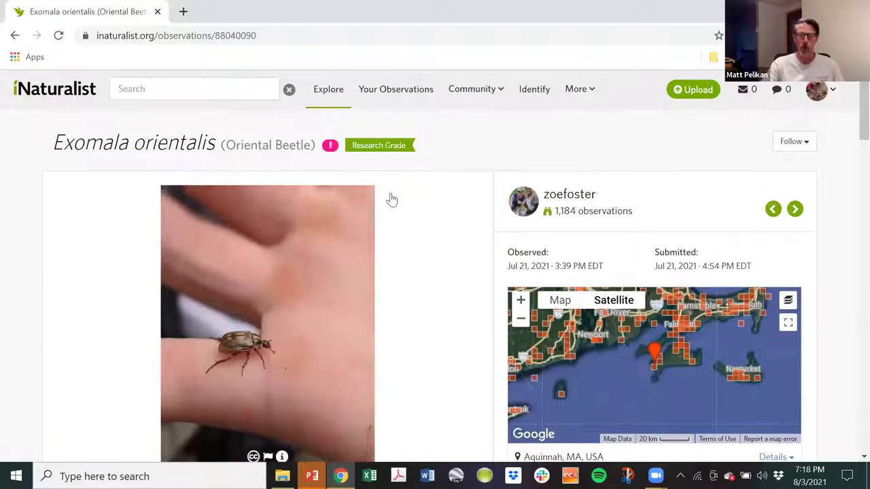
scroll(399, 195, "down", 9)
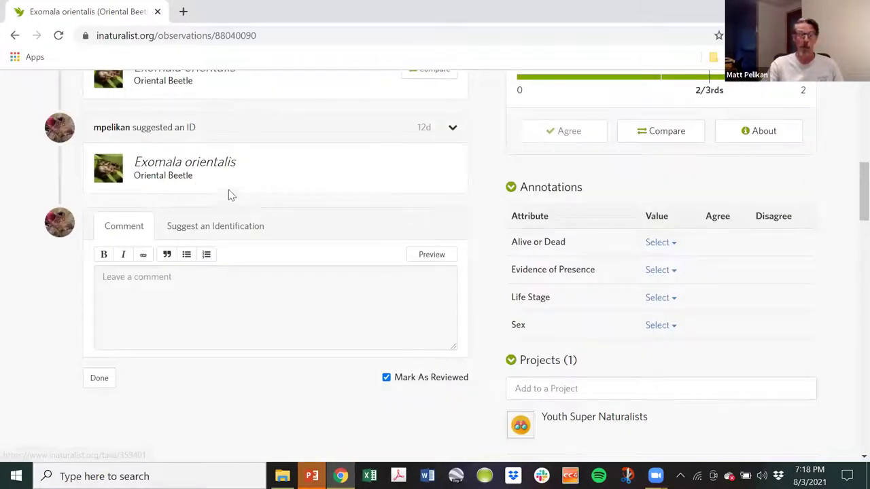
scroll(348, 188, "up", 3)
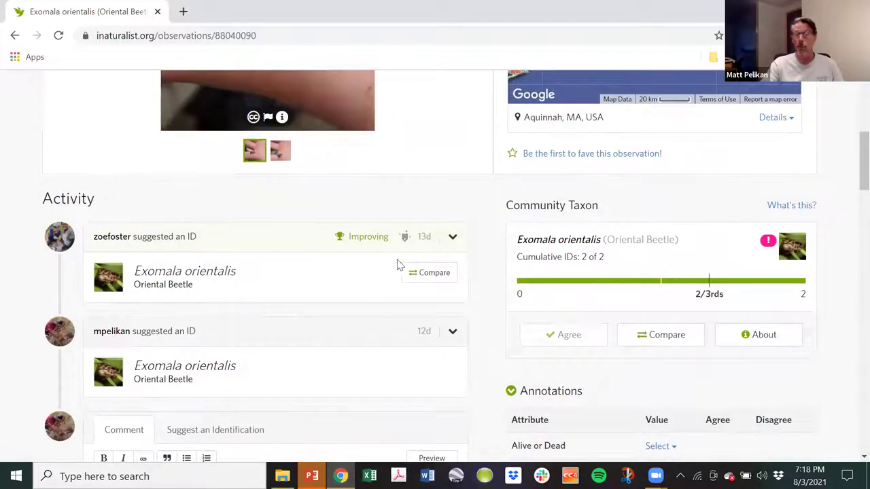
scroll(408, 184, "up", 5)
mouse_move(380, 144)
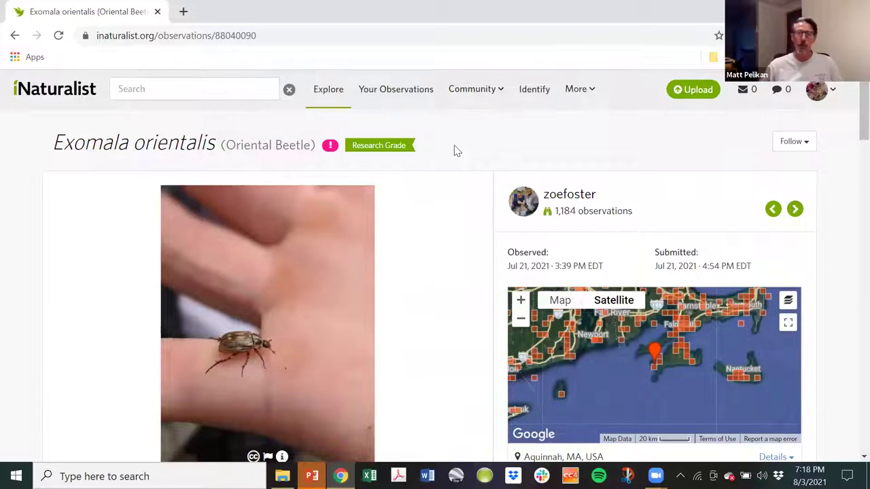
scroll(650, 74, "down", 4)
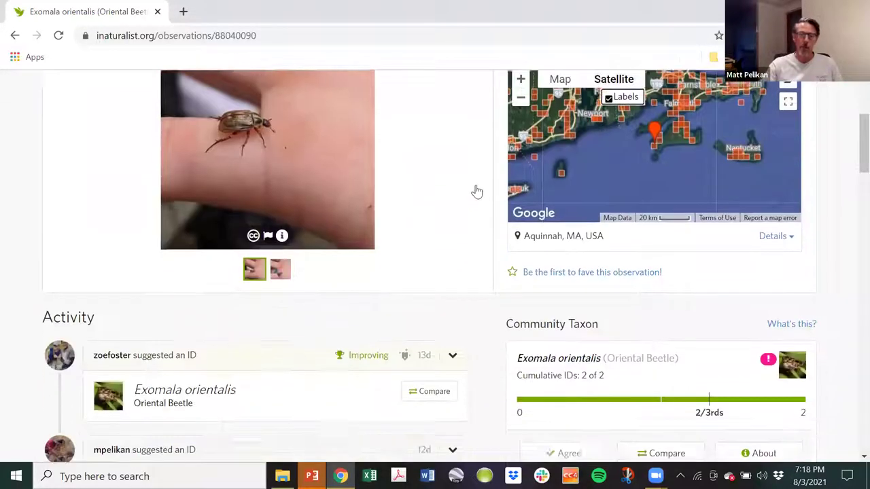
scroll(270, 350, "up", 4)
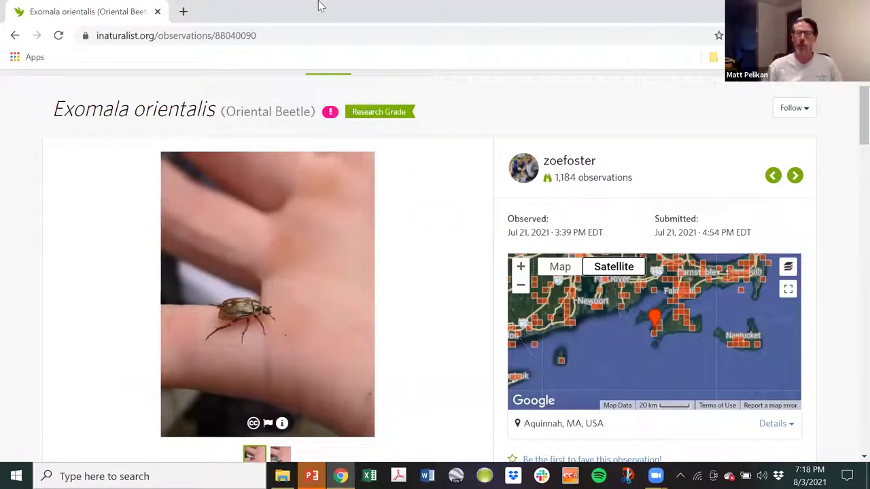
Return to the Atlas of Life project and open the Sphecius speciosus photo from recent observations.
left_click(15, 36)
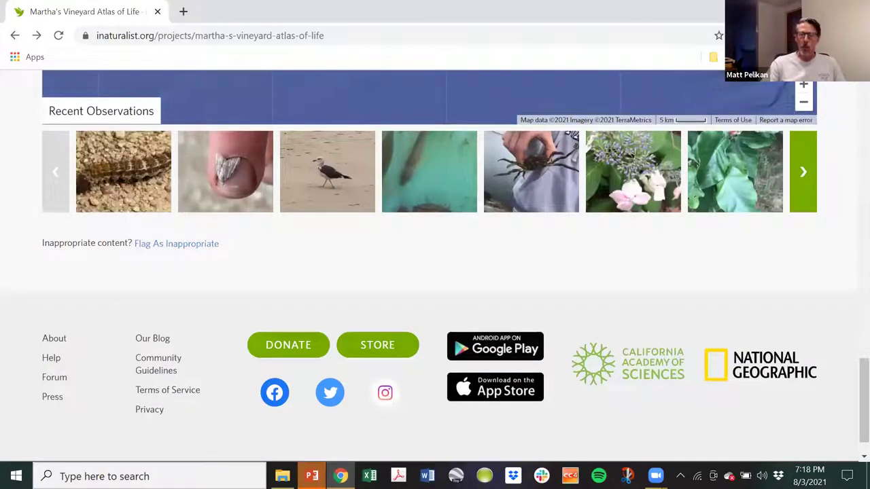
scroll(839, 119, "up", 2)
scroll(840, 118, "down", 2)
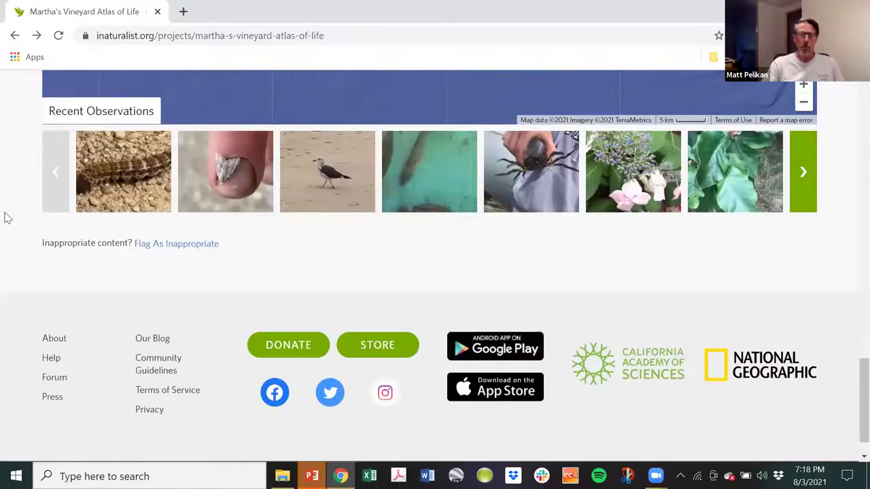
left_click(803, 175)
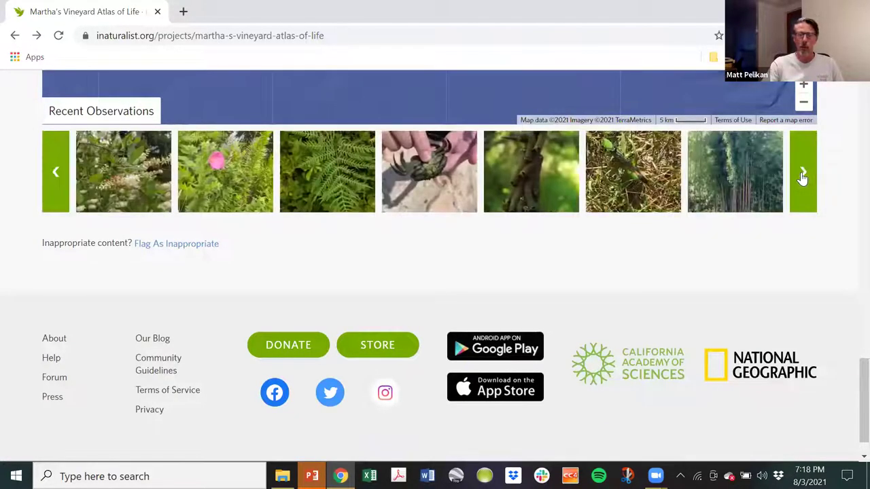
left_click(802, 175)
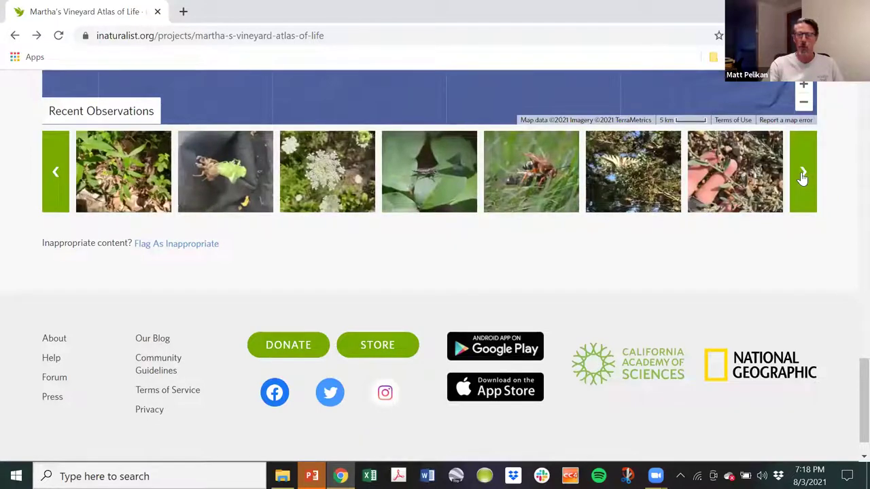
left_click(554, 178)
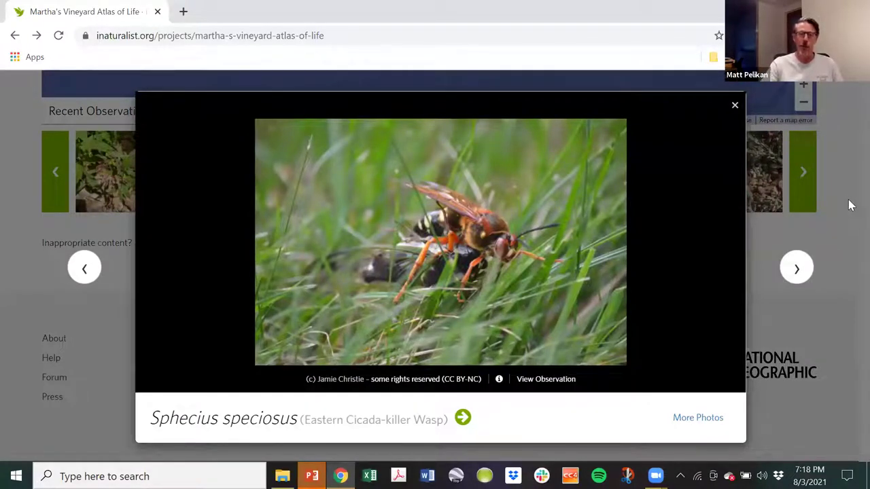
Close the Eastern Cicada-killer Wasp photo and return to the top of the project page.
left_click(733, 109)
scroll(848, 220, "up", 8)
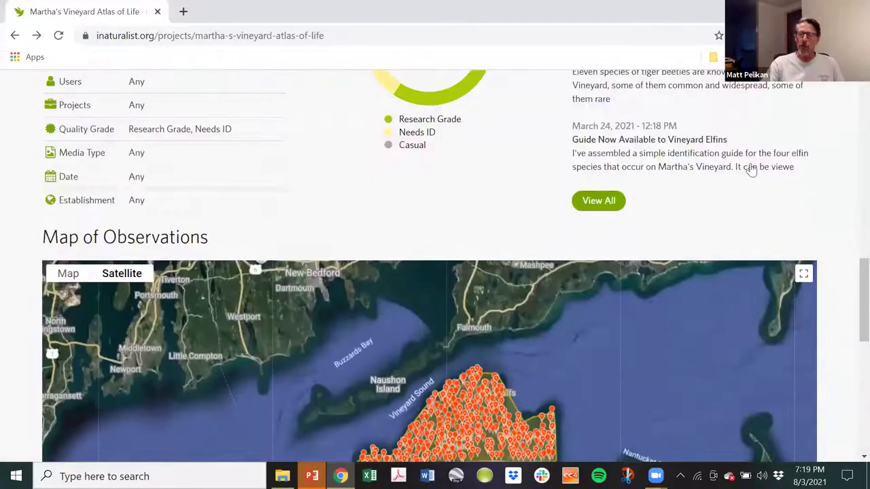
scroll(751, 169, "up", 5)
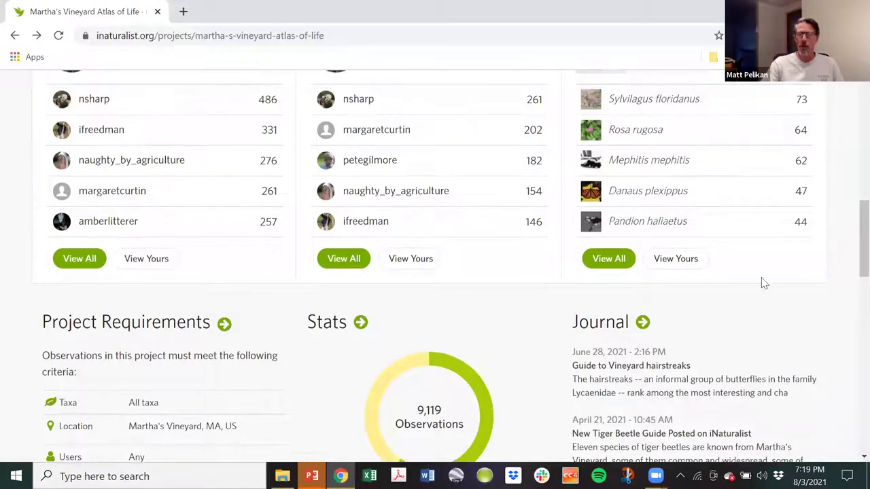
scroll(744, 253, "up", 3)
scroll(781, 280, "down", 4)
scroll(756, 254, "up", 7)
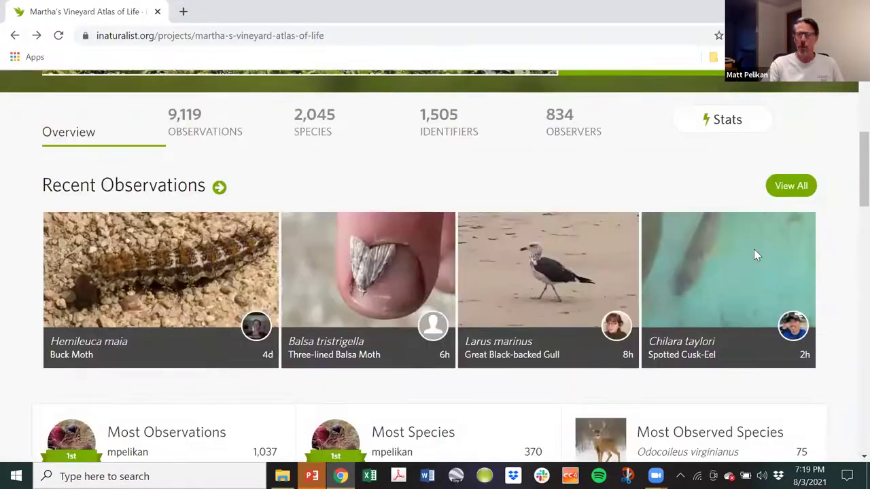
scroll(679, 252, "up", 1)
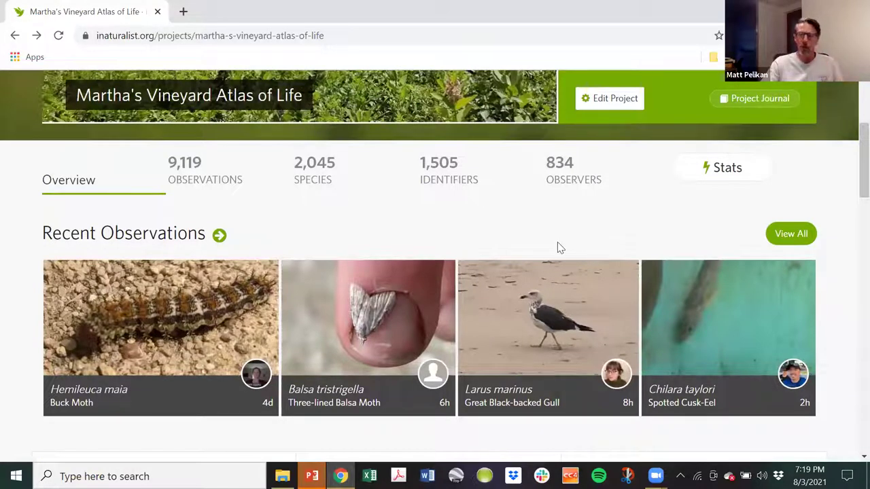
View all 9,119 project observations on the map and dismiss the Magnolia acuminata preview.
left_click(793, 234)
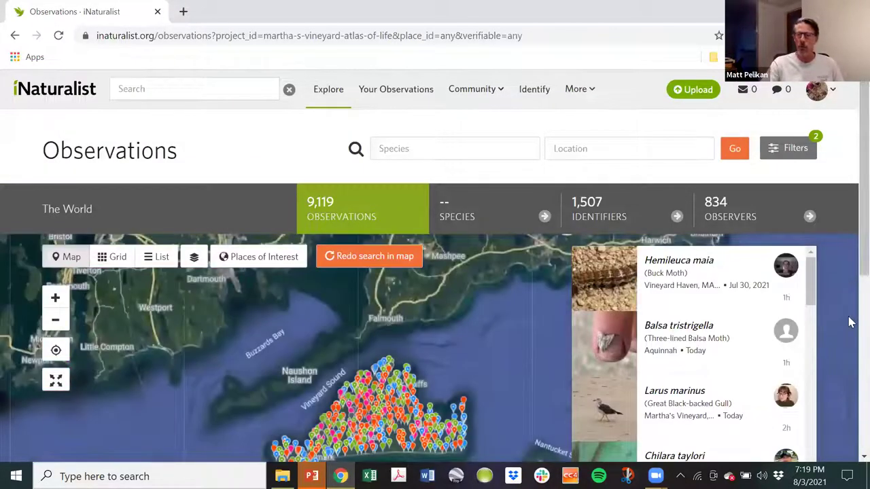
scroll(850, 250, "down", 2)
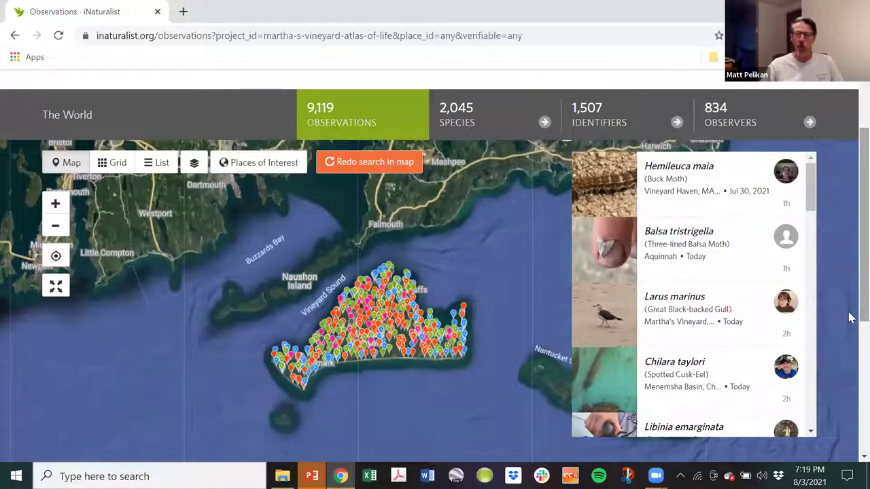
mouse_move(662, 178)
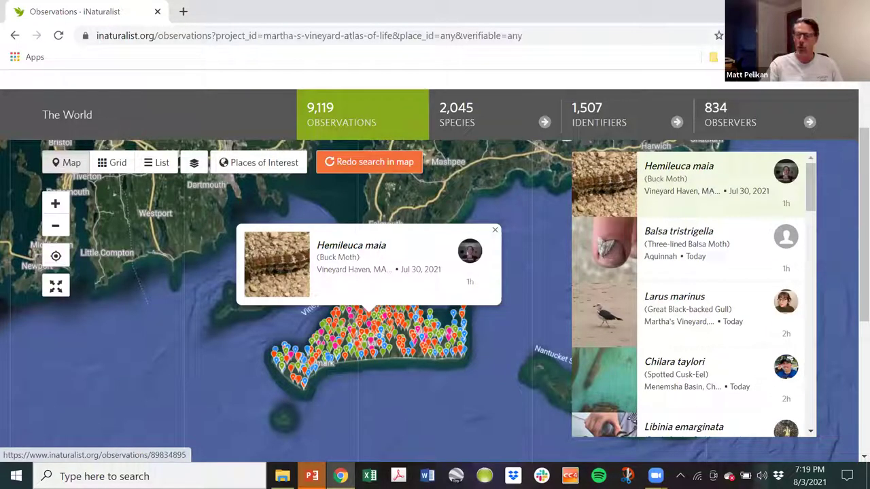
scroll(812, 182, "down", 7)
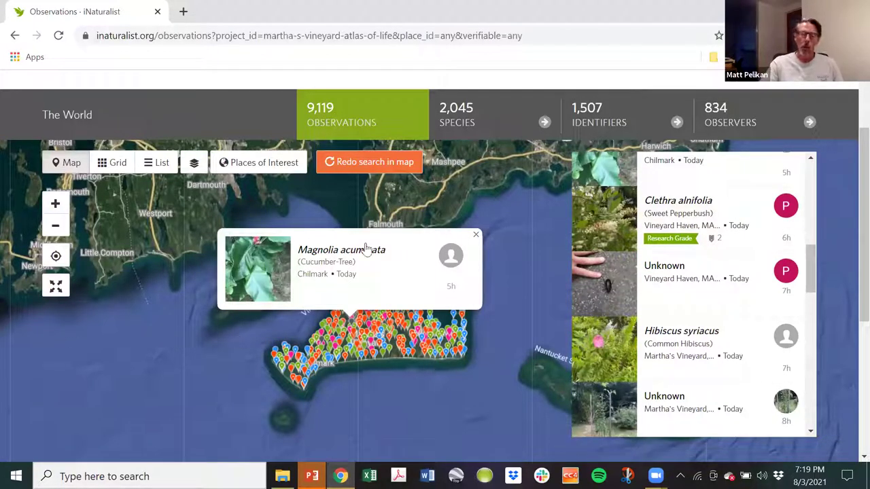
left_click(474, 235)
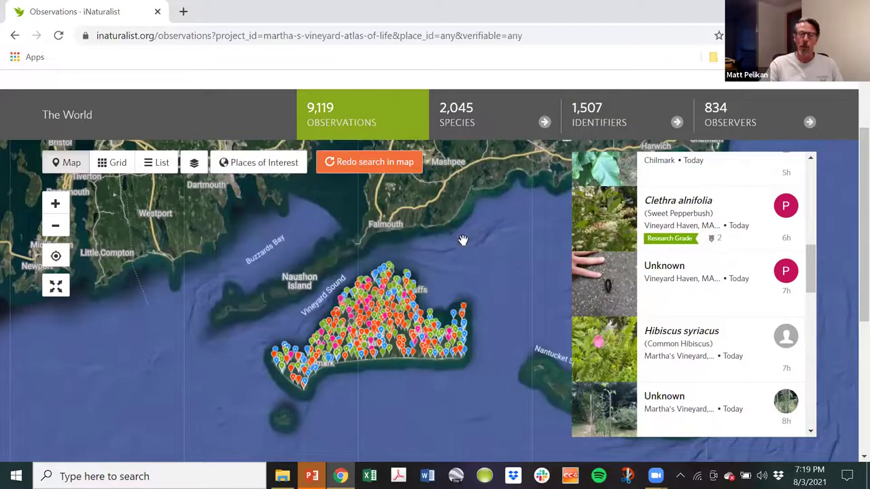
scroll(639, 293, "up", 2)
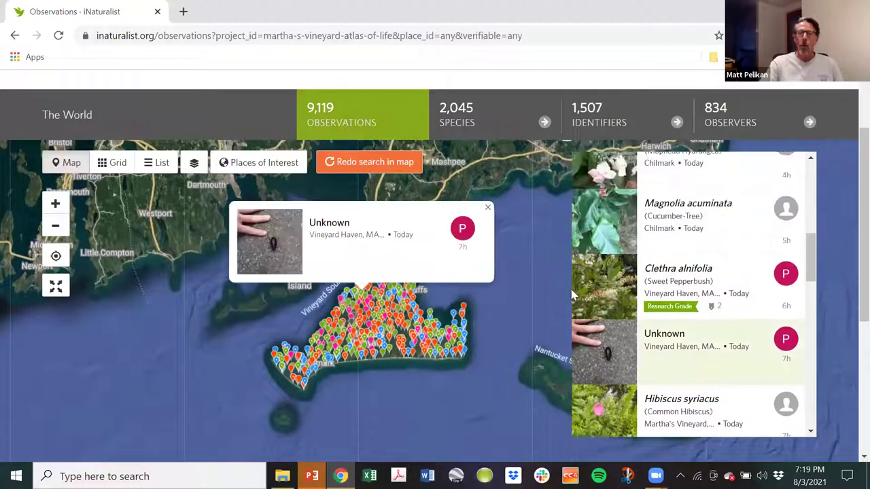
scroll(849, 175, "up", 2)
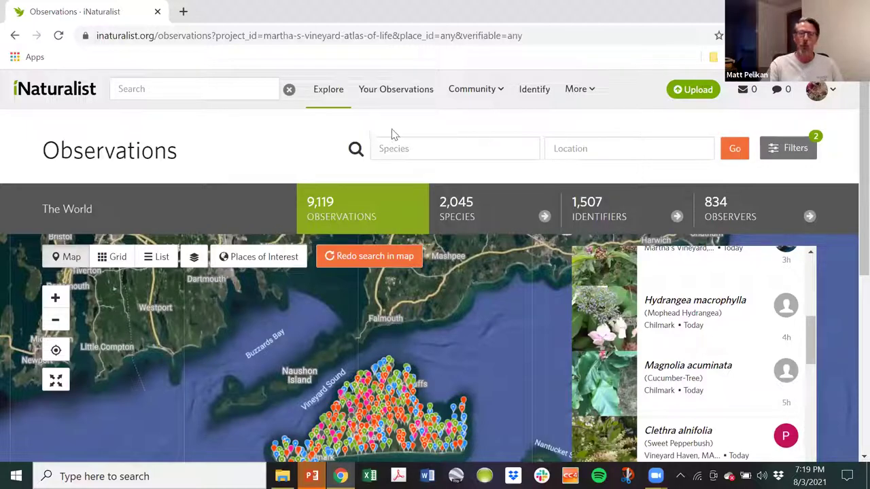
left_click(793, 153)
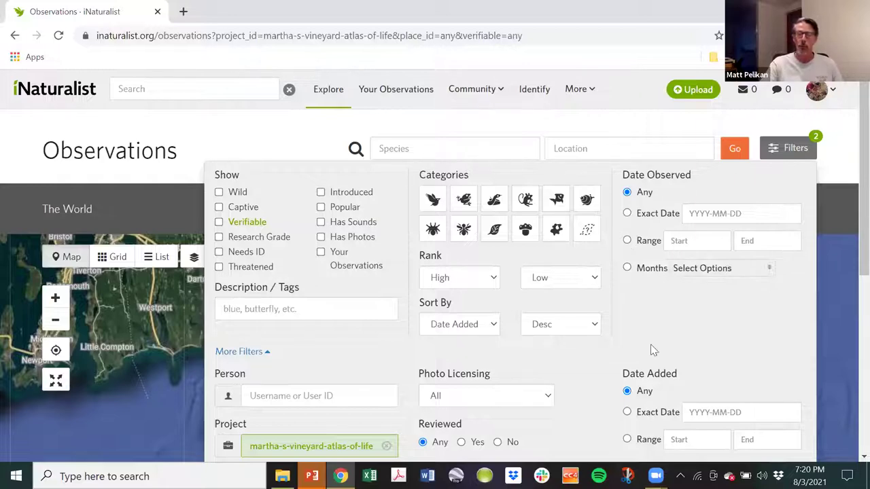
left_click(615, 125)
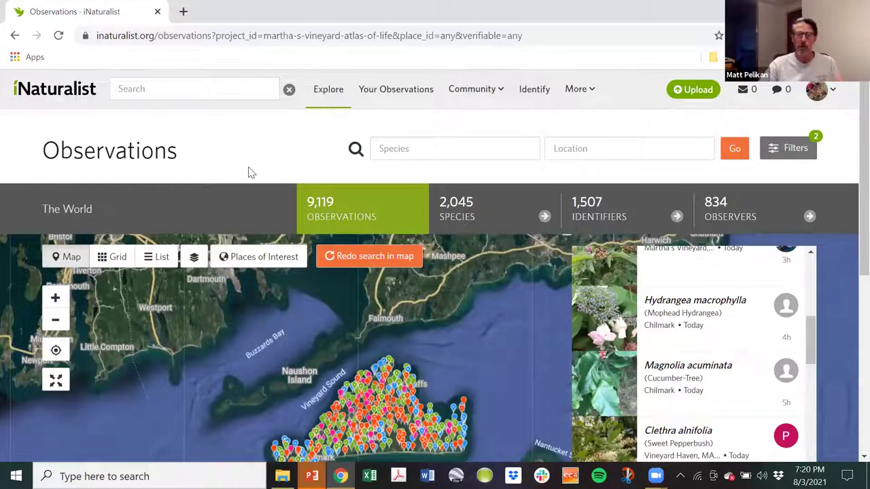
Filter the project's observations to 'robber fly', family Asilidae.
left_click(419, 147)
type("robber")
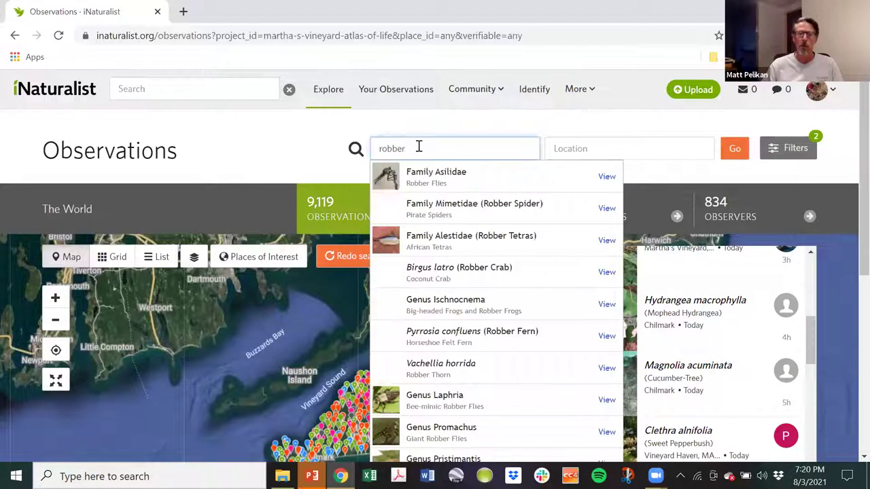
type(" fly")
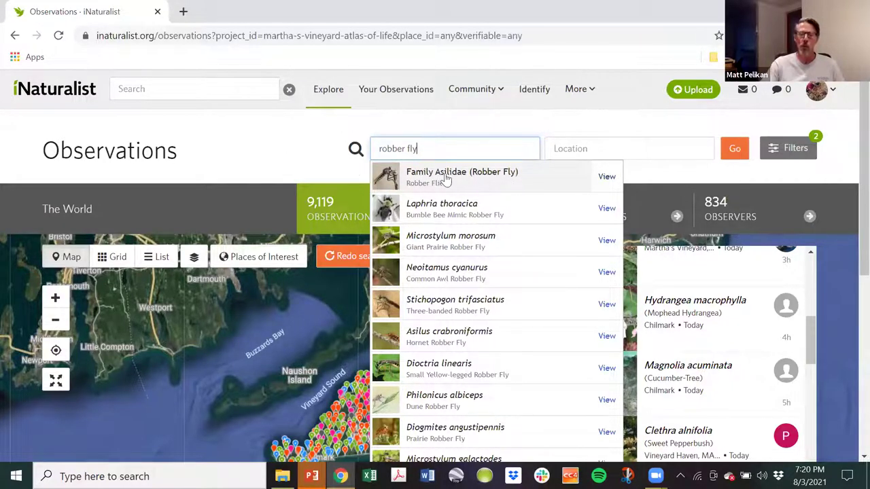
left_click(447, 178)
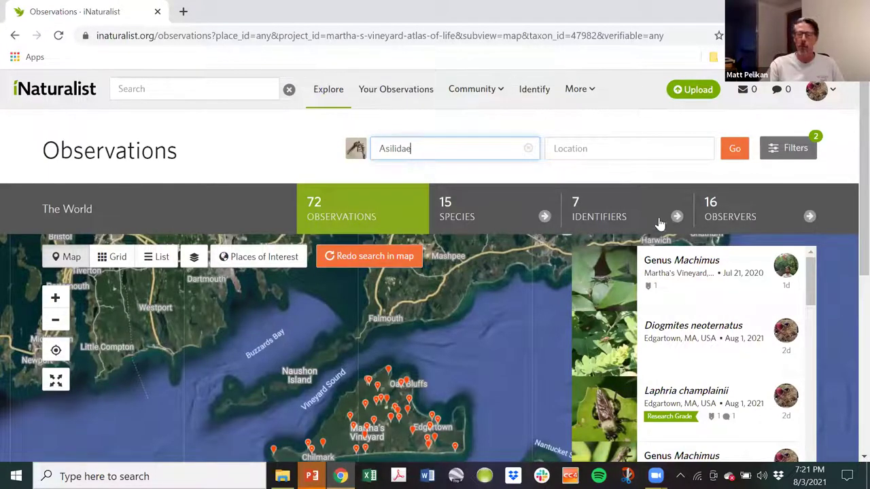
Check the 16 Asilidae observers, then return to the 72-observation map.
left_click(722, 214)
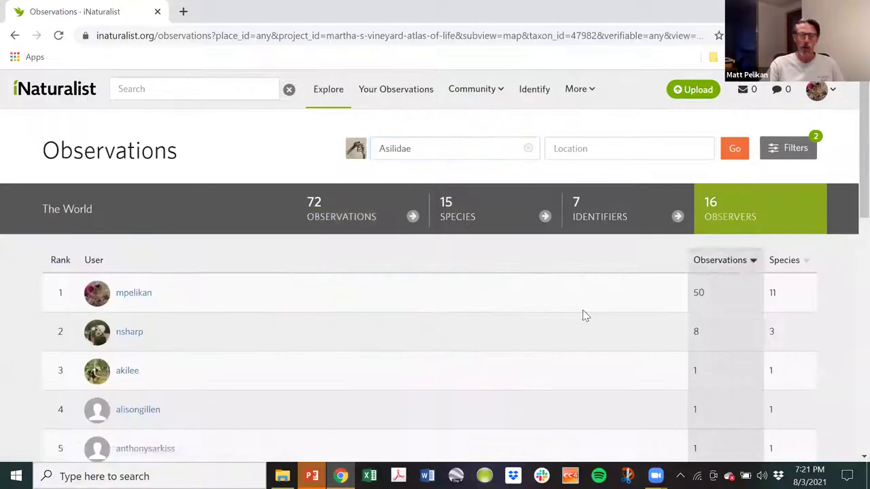
scroll(491, 331, "down", 2)
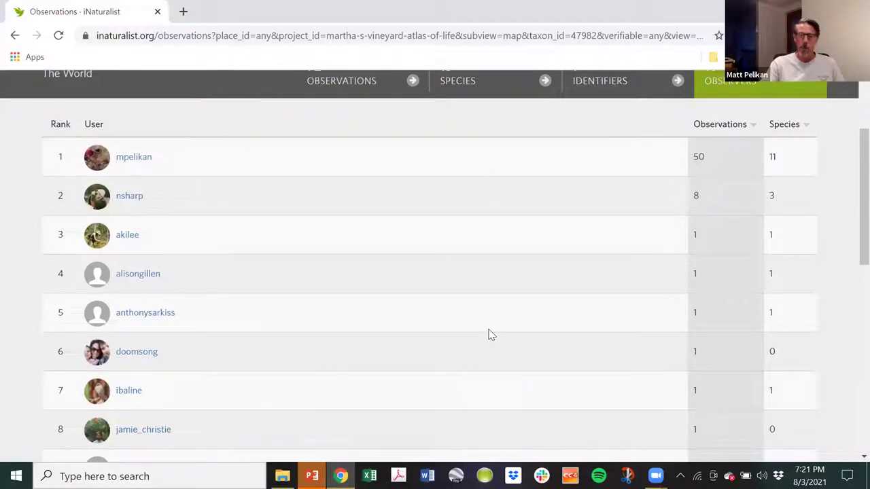
scroll(498, 309, "up", 2)
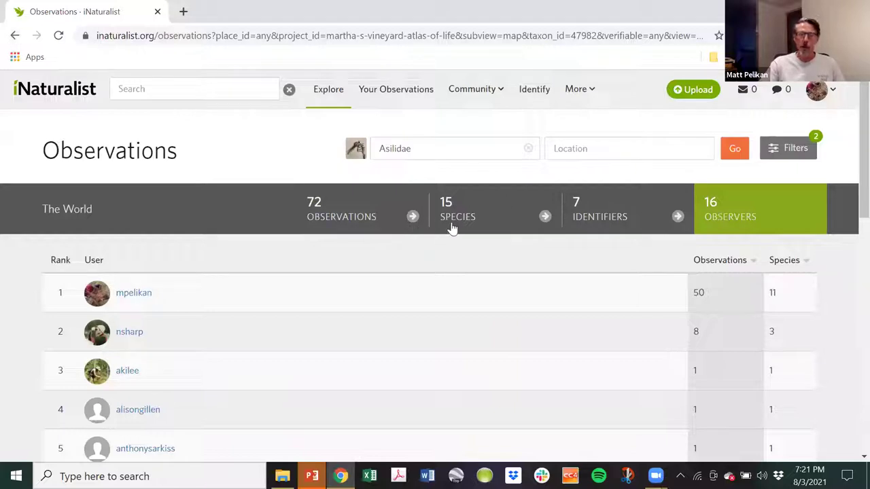
left_click(367, 220)
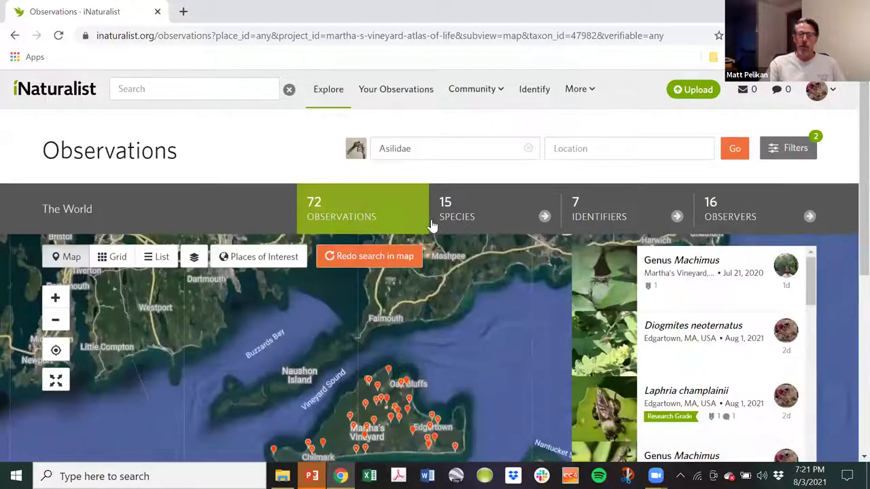
View the 7 Asilidae identifiers, browse the top identifier's profile, and go back.
left_click(644, 225)
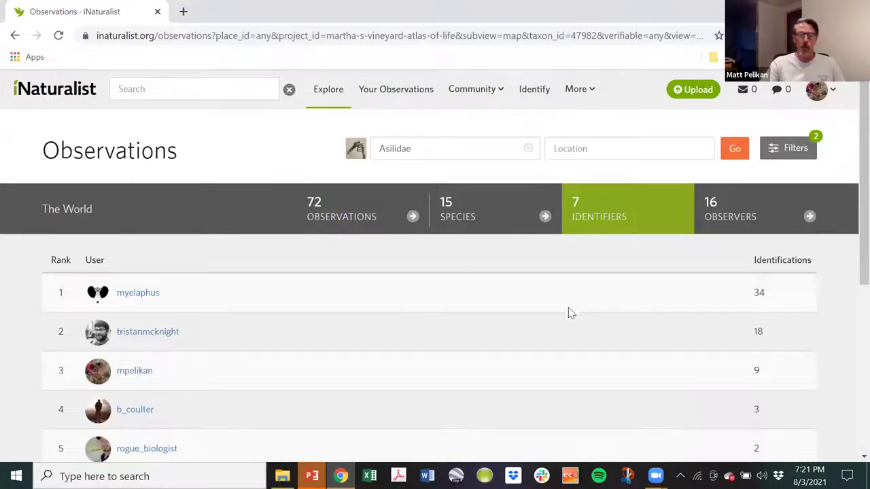
scroll(569, 306, "down", 2)
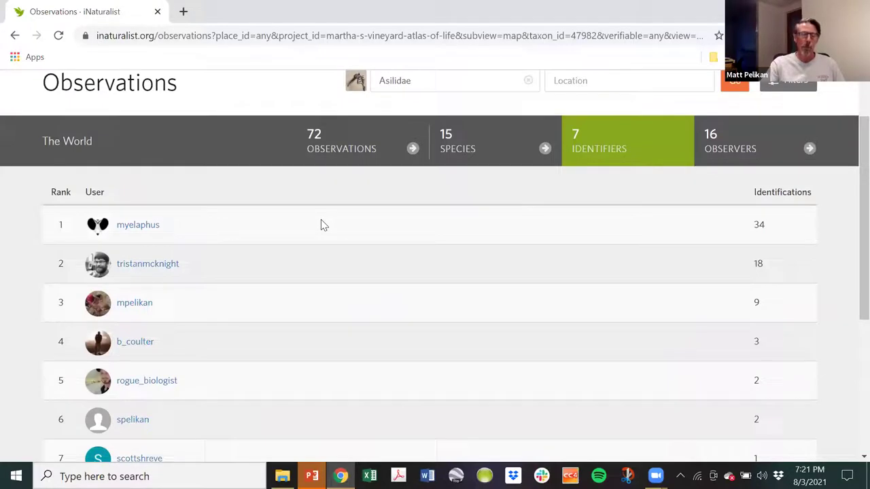
left_click(152, 230)
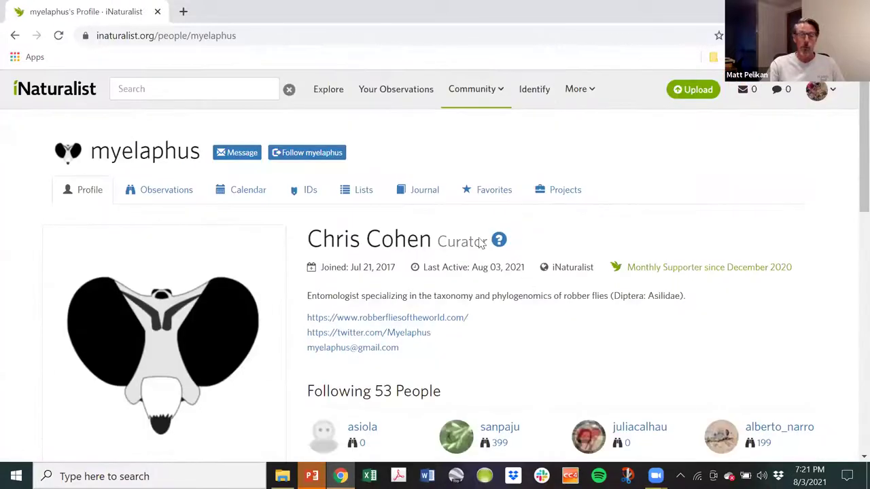
scroll(432, 153, "down", 3)
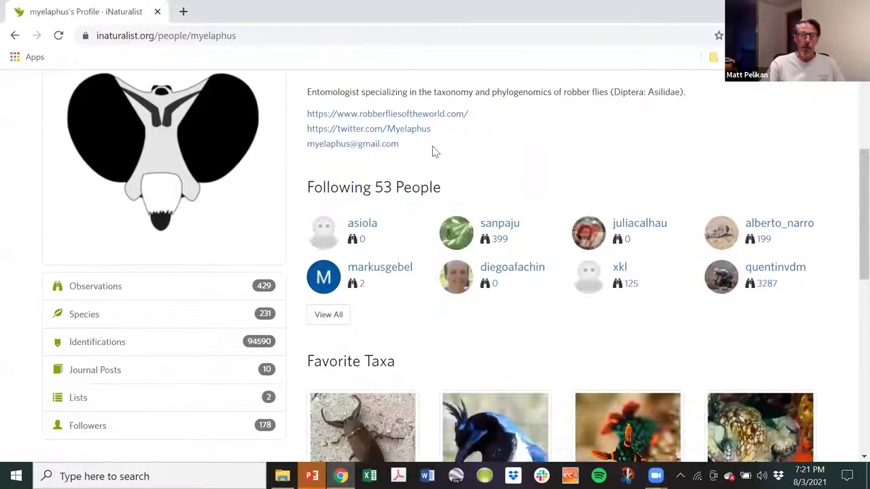
scroll(283, 326, "down", 1)
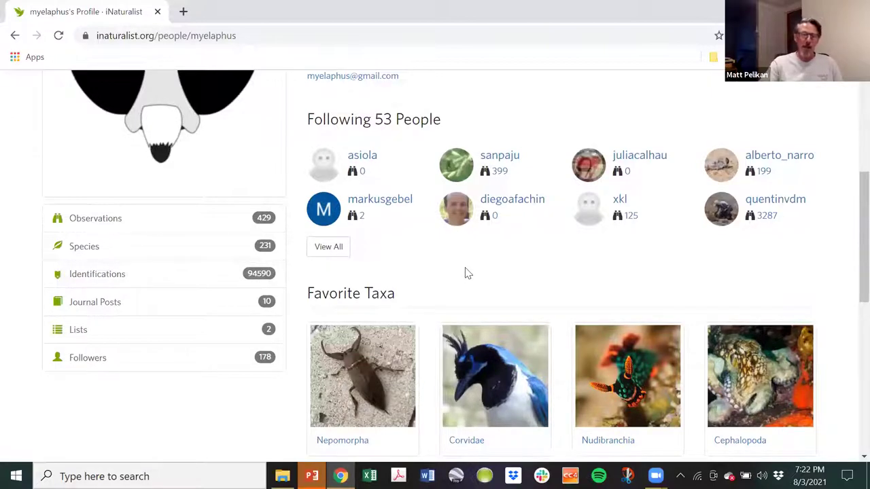
scroll(689, 111, "up", 2)
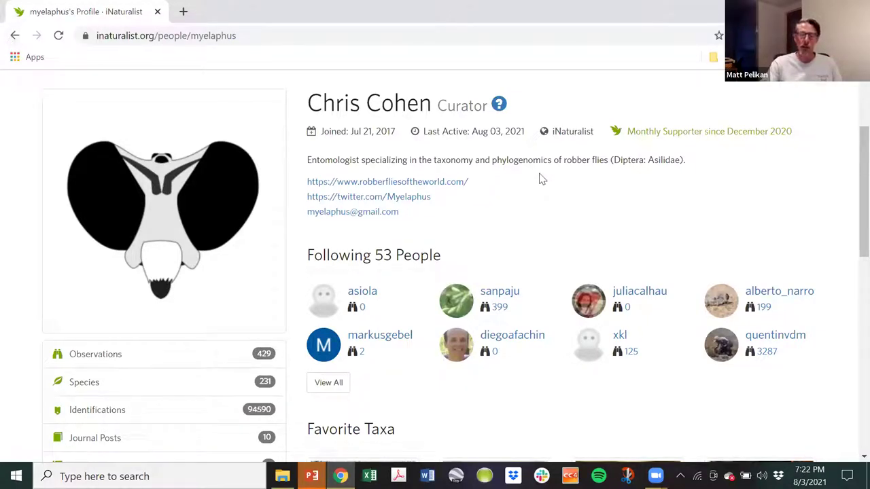
left_click(15, 36)
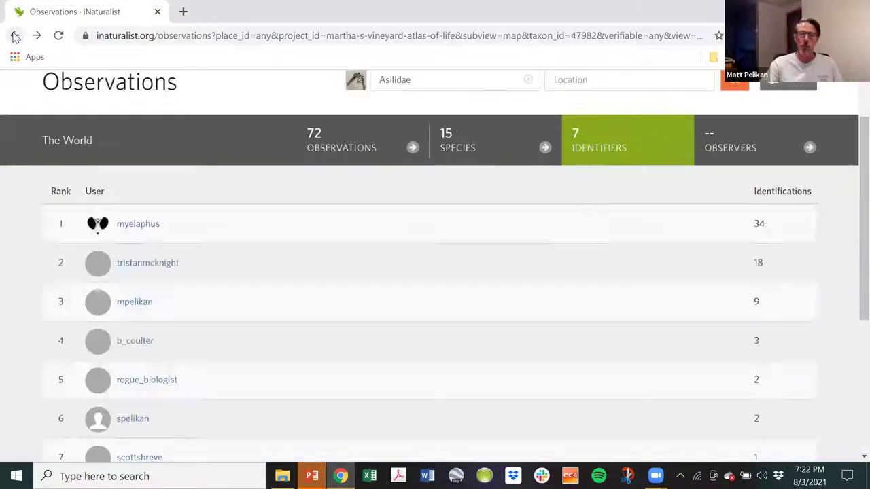
Return to the Asilidae map, list its 15 species, and open the Efferia aestuans card.
left_click(15, 37)
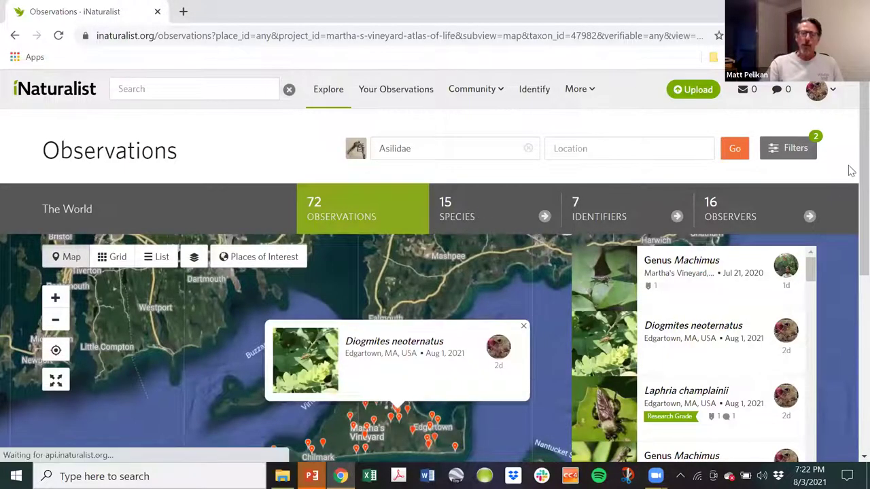
left_click(469, 213)
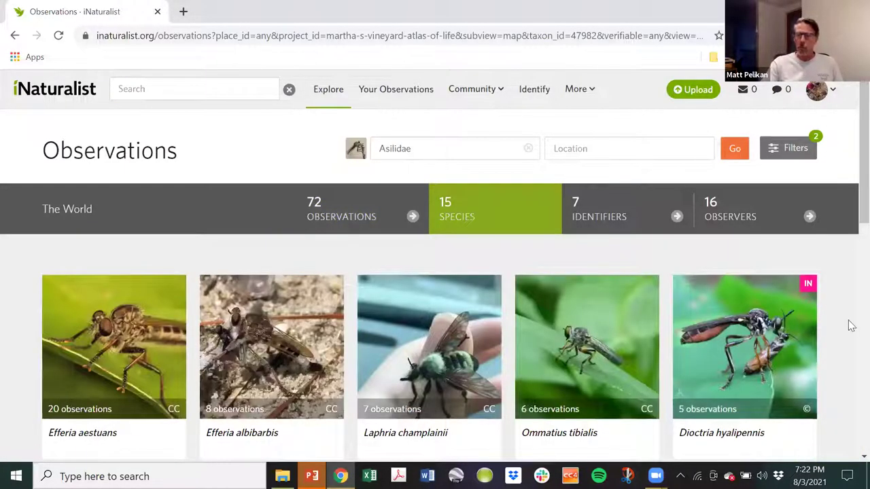
left_click_drag(851, 159, 849, 340)
scroll(849, 129, "up", 7)
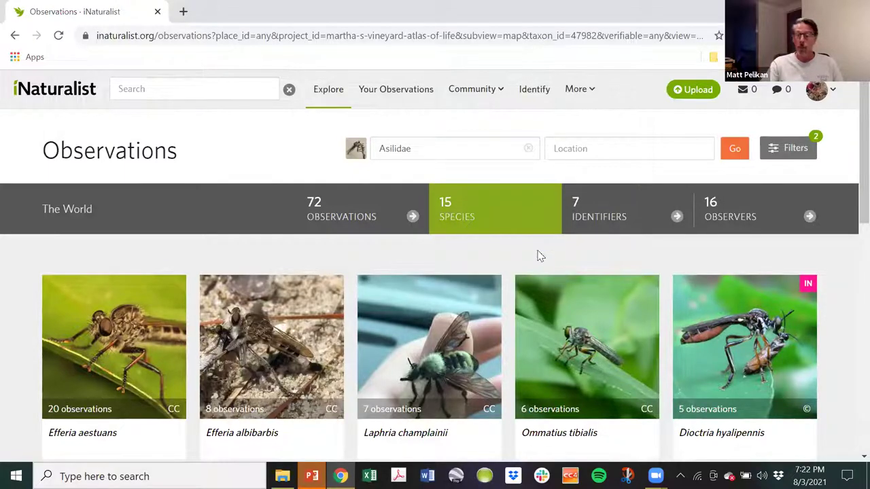
left_click(137, 321)
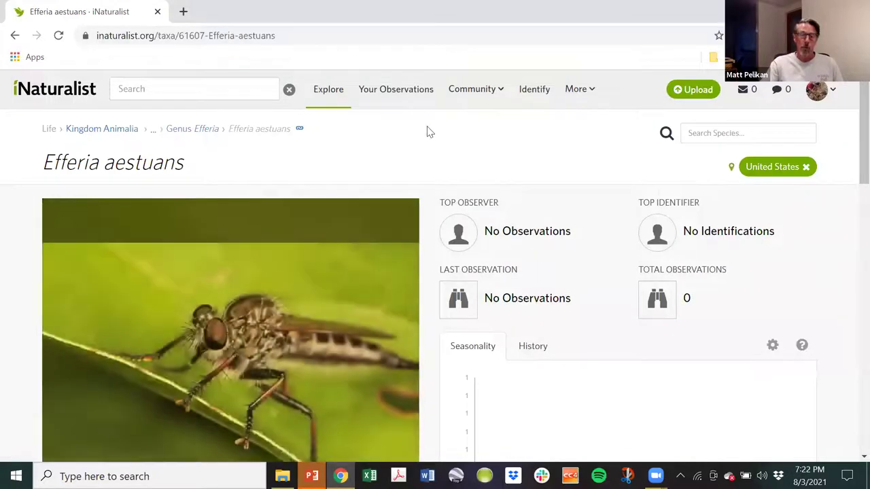
Read the Efferia aestuans About and Wikipedia summary, then go back to the 15 Asilidae species.
scroll(387, 131, "down", 4)
scroll(581, 243, "down", 3)
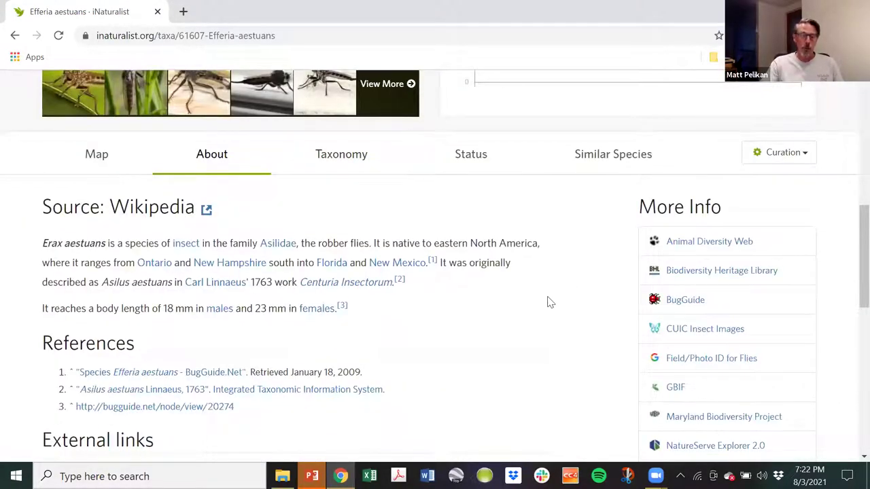
scroll(550, 302, "down", 2)
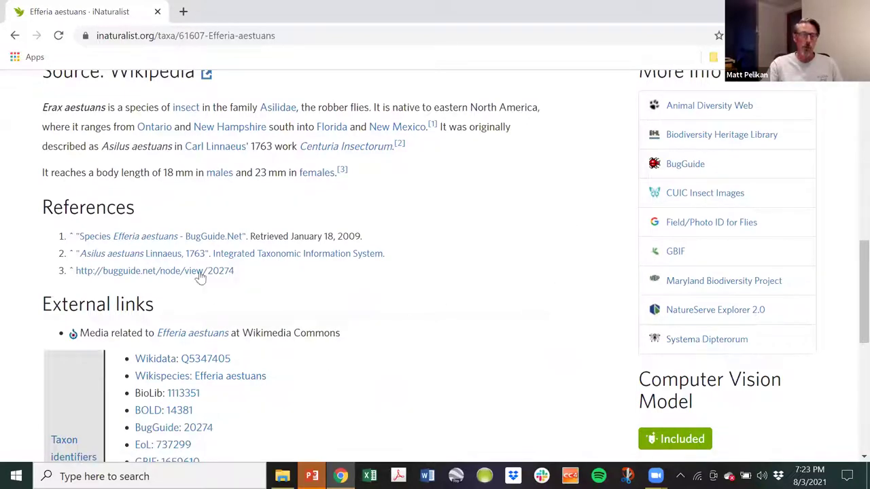
scroll(518, 268, "up", 7)
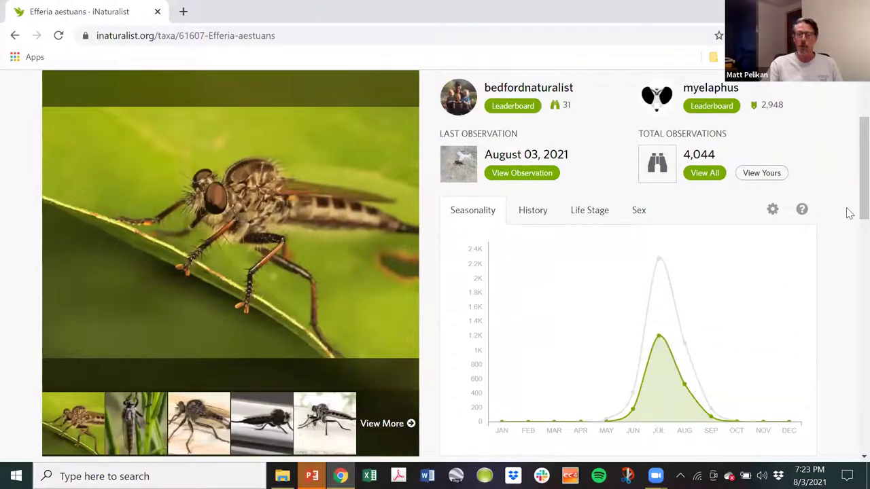
scroll(836, 138, "up", 2)
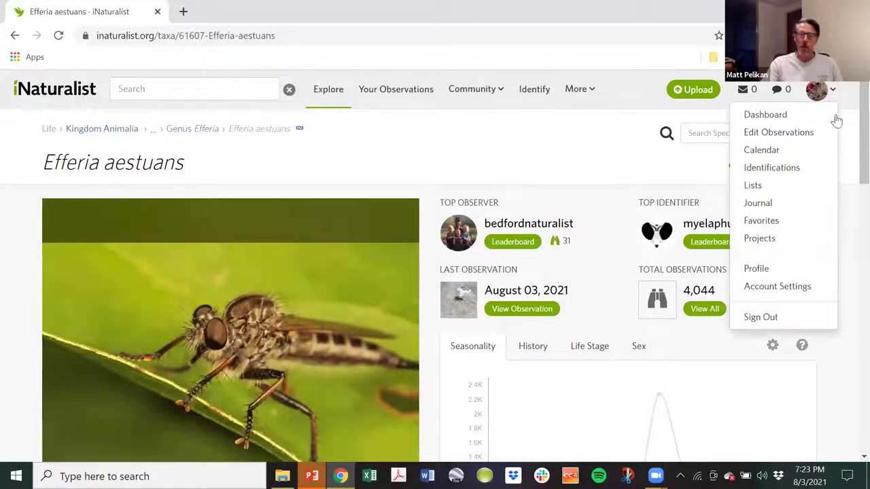
scroll(851, 221, "down", 3)
scroll(850, 221, "down", 3)
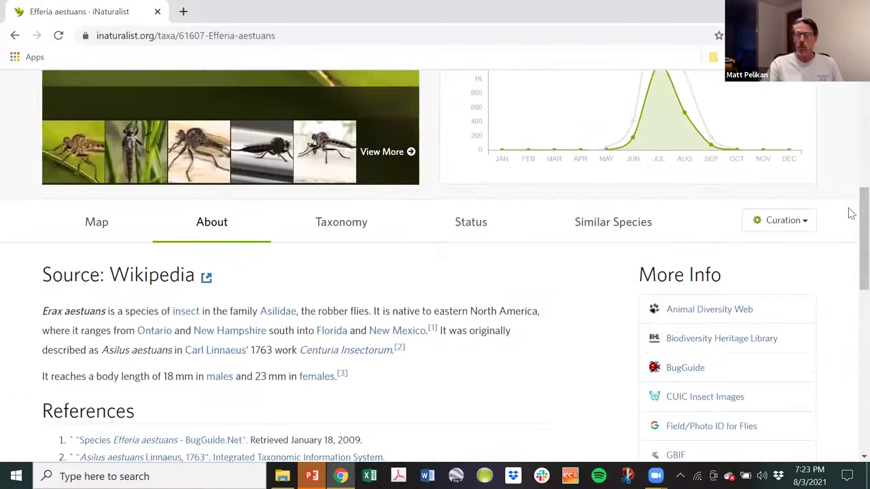
left_click(15, 36)
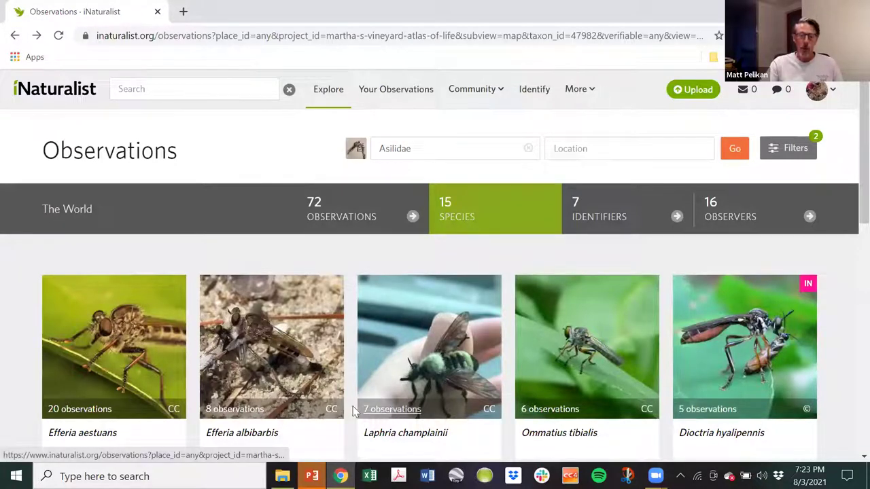
List the 7 Laphria champlainii observations and pan the world map to Martha's Vineyard.
left_click(391, 409)
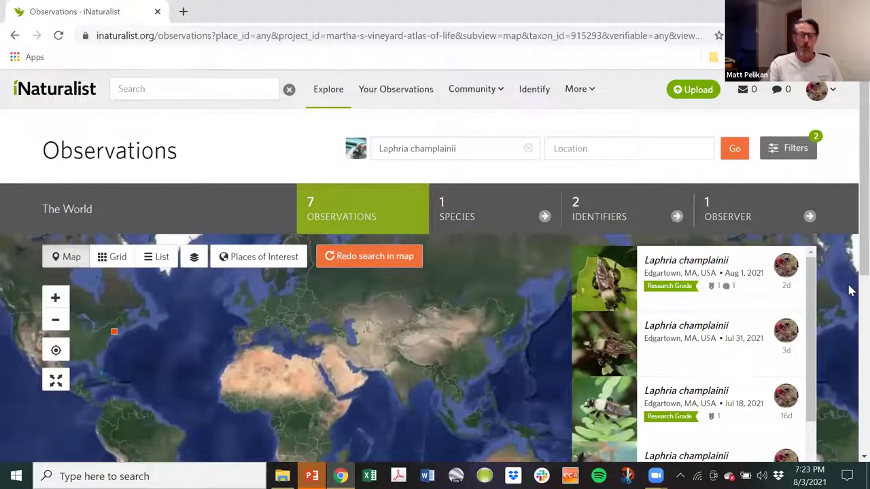
mouse_move(200, 388)
left_mouse_down()
mouse_move(400, 387)
mouse_move(310, 373)
mouse_move(379, 398)
left_mouse_up()
scroll(396, 375, "up", 3)
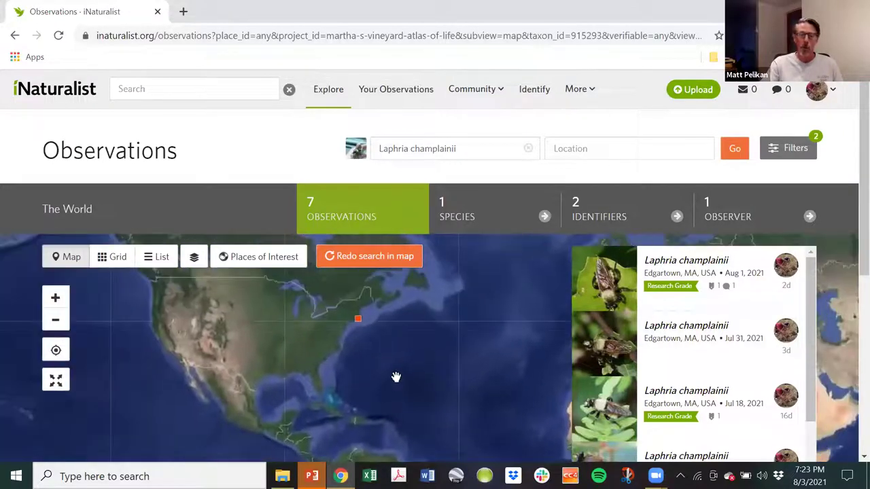
scroll(367, 380, "up", 3)
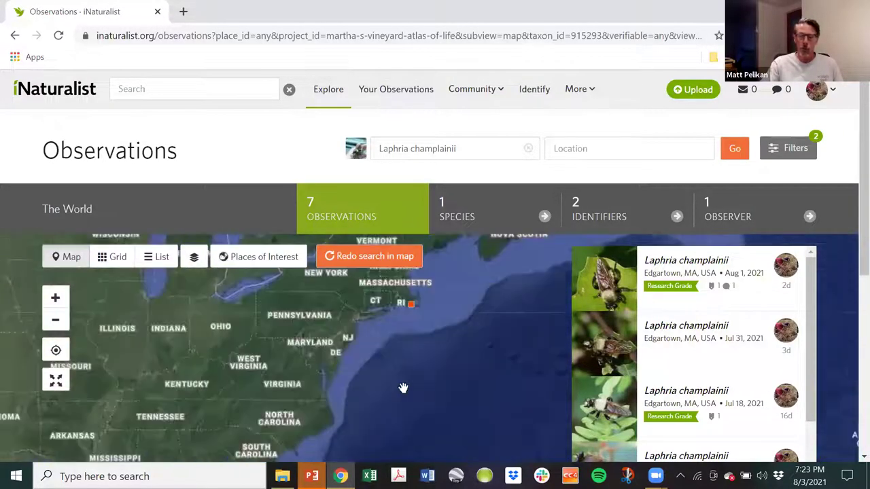
scroll(428, 346, "down", 1)
mouse_move(428, 345)
left_mouse_down()
mouse_move(411, 407)
mouse_move(408, 400)
left_mouse_up()
scroll(408, 400, "up", 3)
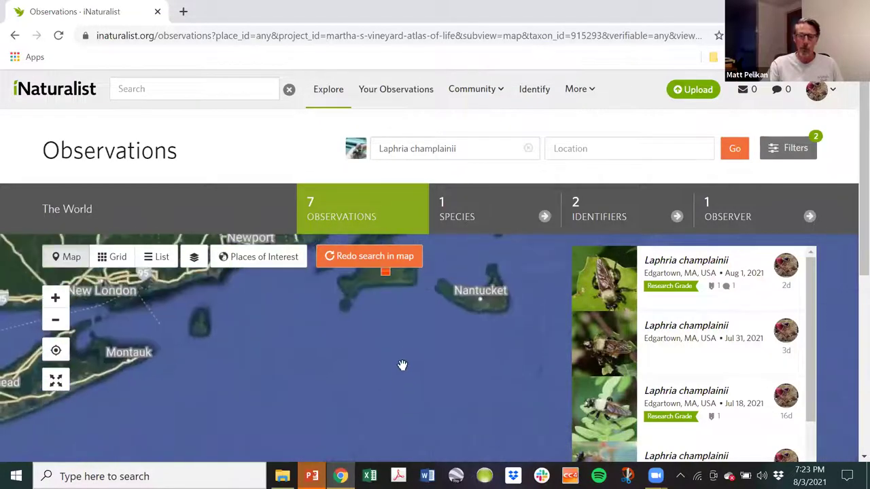
left_click_drag(378, 351, 383, 423)
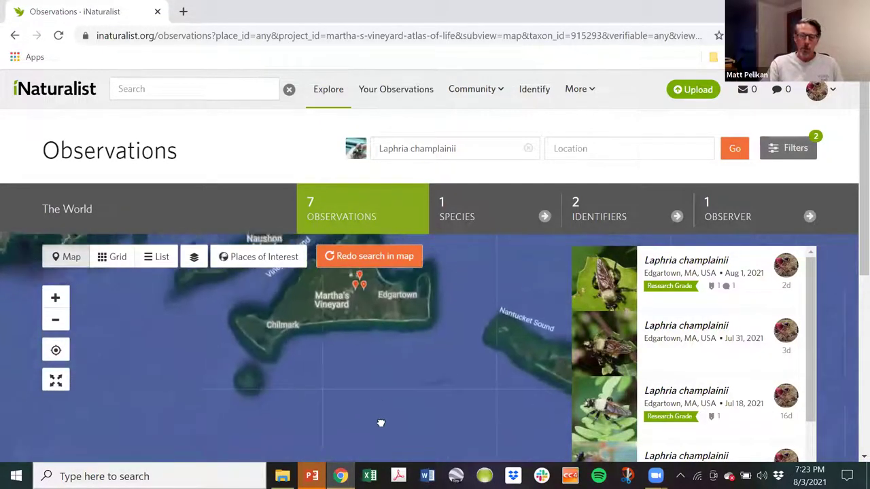
Zoom in on the observation markers around Martha's Vineyard Airport and the state forest.
scroll(374, 403, "up", 2)
scroll(374, 405, "up", 3)
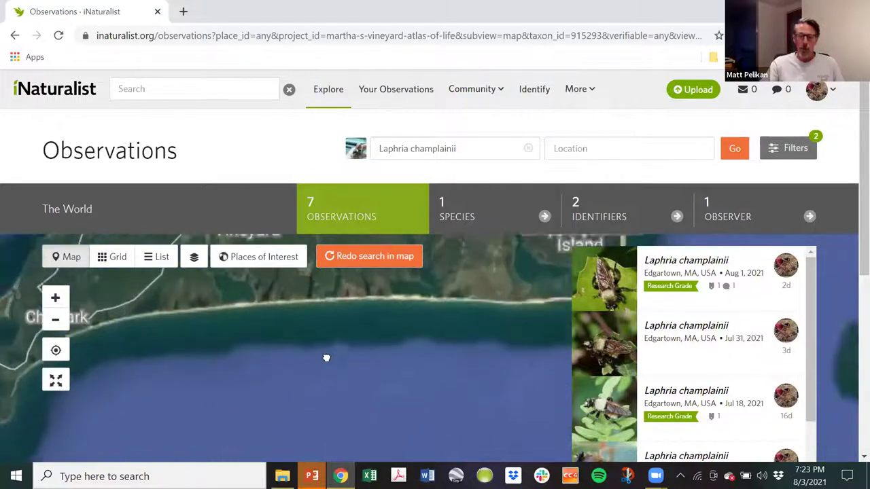
left_click_drag(299, 324, 316, 449)
scroll(316, 448, "up", 1)
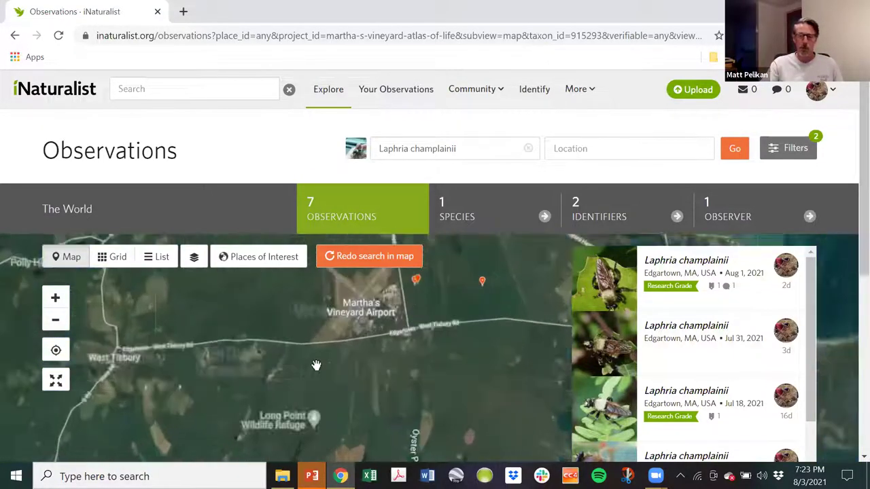
left_click_drag(271, 306, 249, 394)
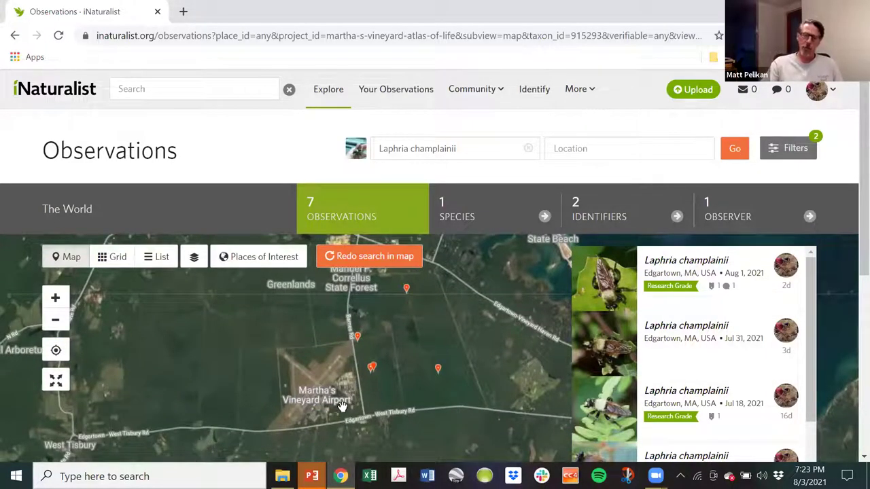
scroll(383, 384, "up", 2)
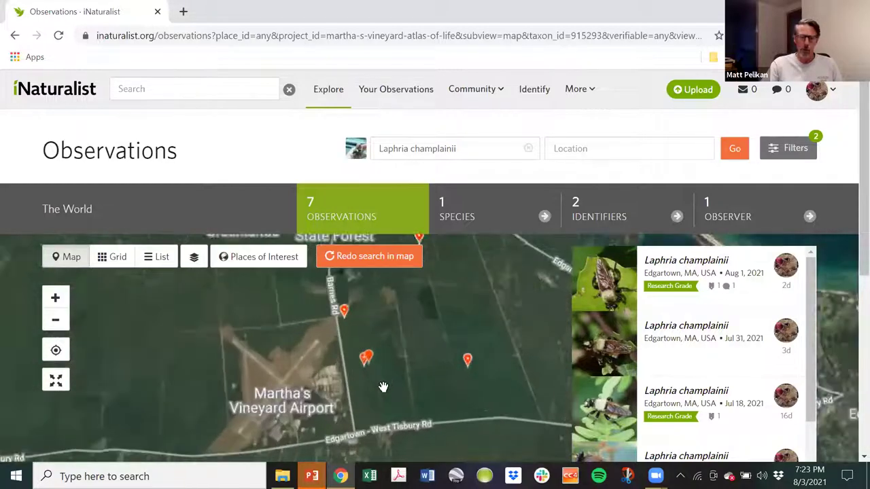
scroll(382, 384, "up", 1)
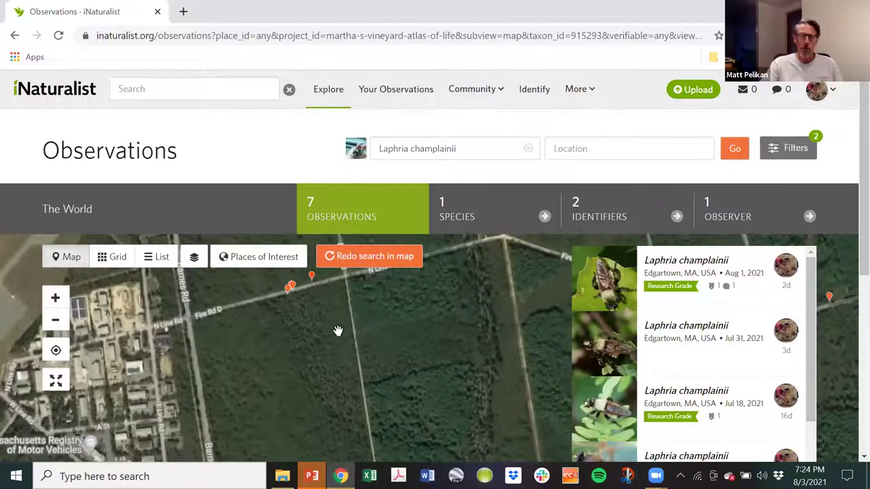
scroll(333, 326, "down", 1)
scroll(340, 361, "down", 1)
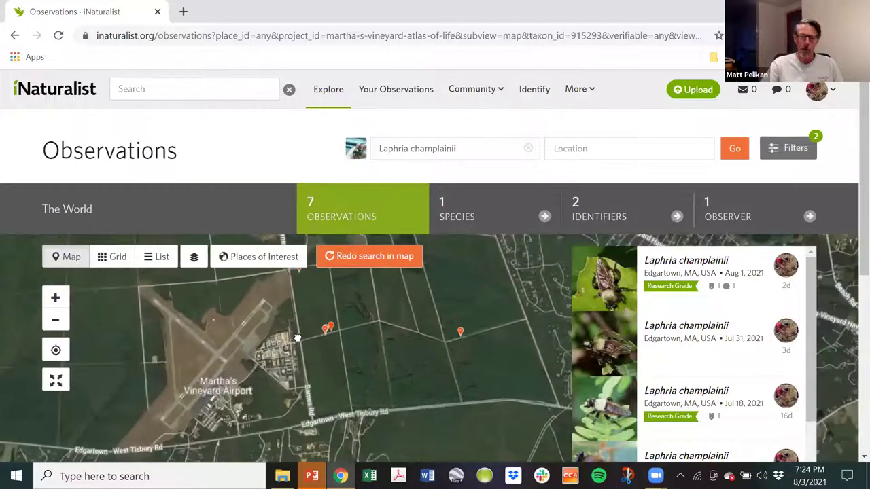
left_click_drag(247, 348, 243, 409)
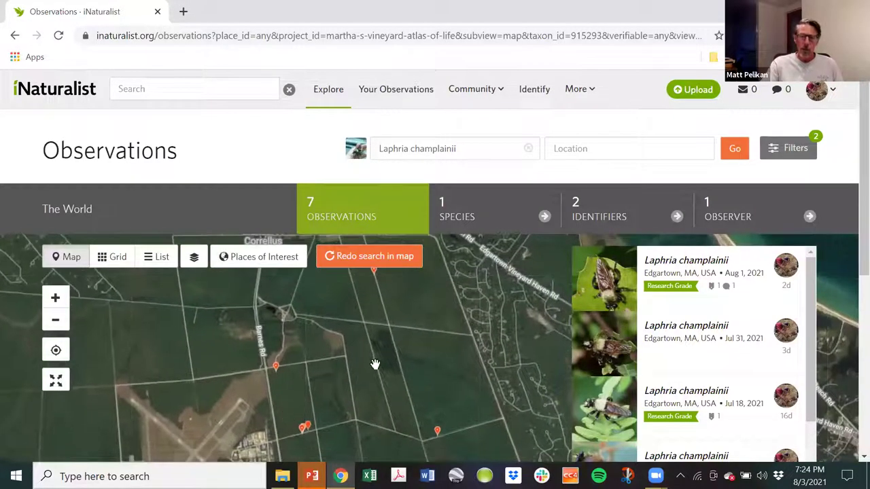
left_click_drag(369, 355, 376, 380)
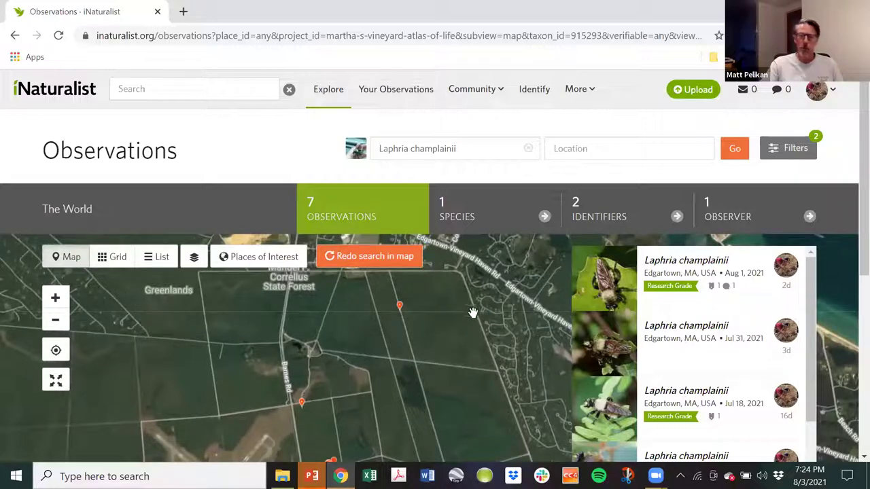
Bring the airport into view and open the Aug 1, 2021 Edgartown Laphria champlainii pin.
left_click_drag(213, 362, 194, 307)
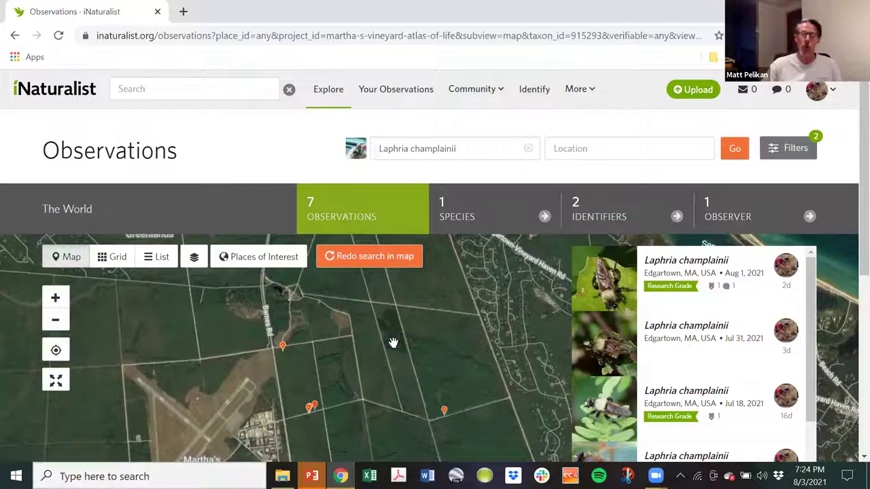
left_click_drag(341, 337, 317, 271)
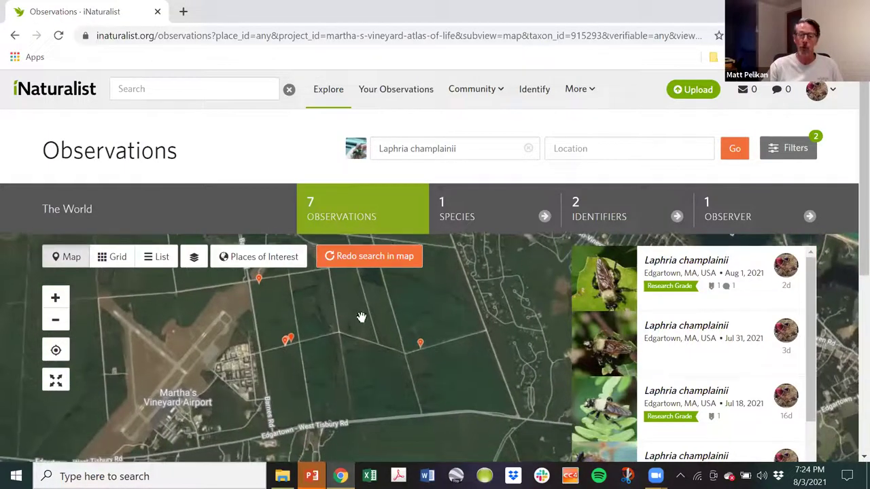
left_click(420, 345)
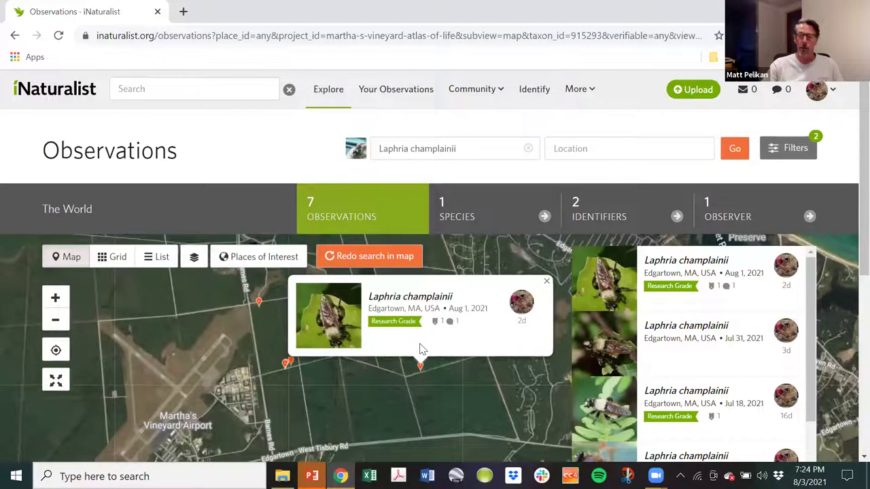
Open the full Laphria champlainii observation page and show its second, wider photo.
left_click(339, 331)
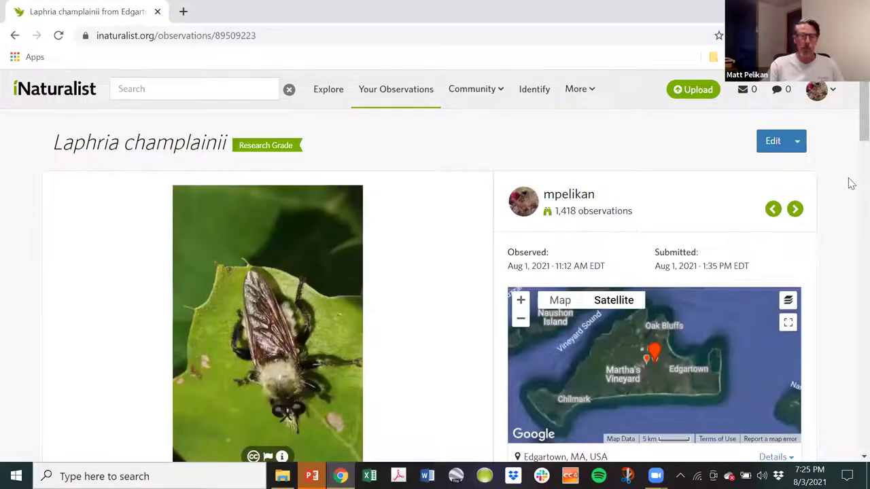
scroll(851, 183, "down", 1)
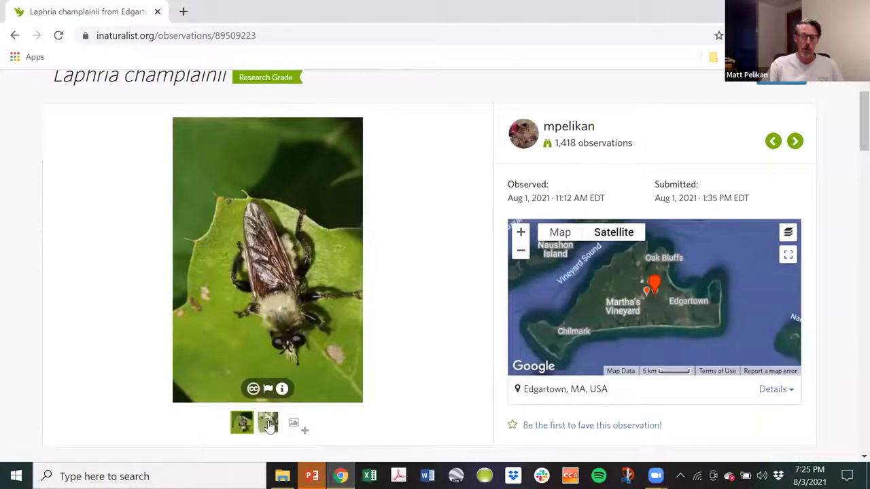
left_click(268, 425)
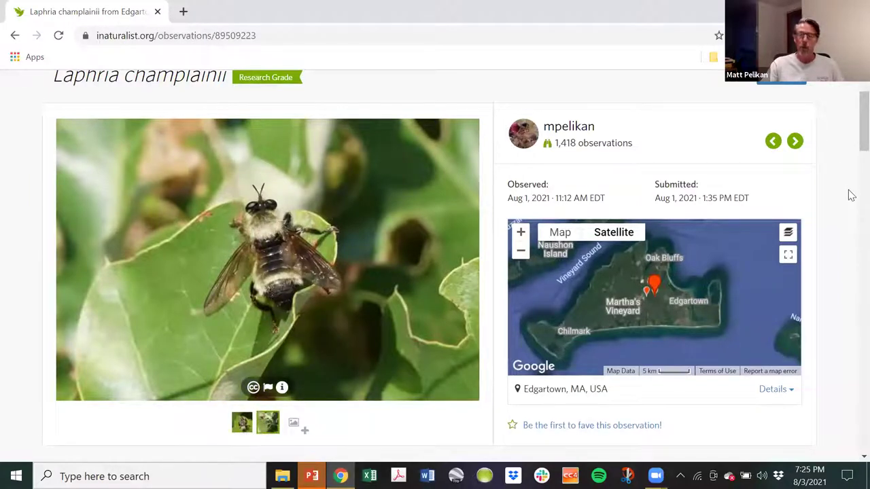
Review the Activity and Community Taxon: a withdrawn genus ID and two agreeing species IDs.
scroll(851, 188, "down", 1)
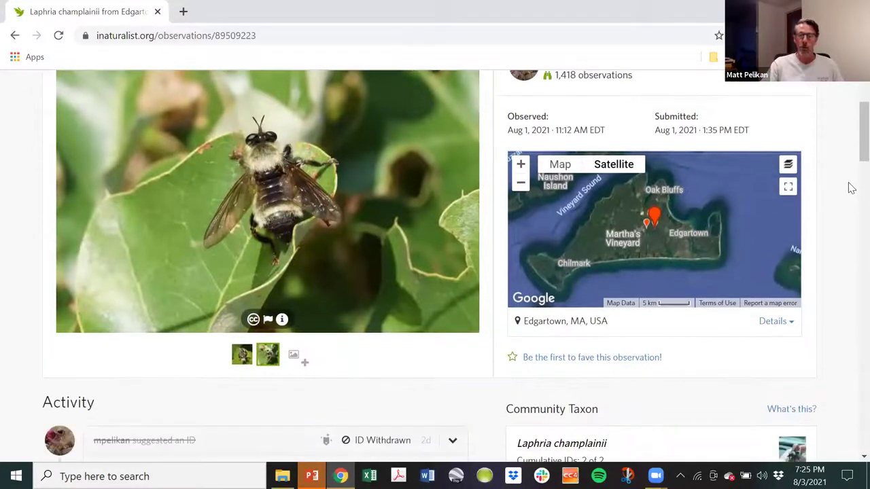
scroll(851, 189, "down", 5)
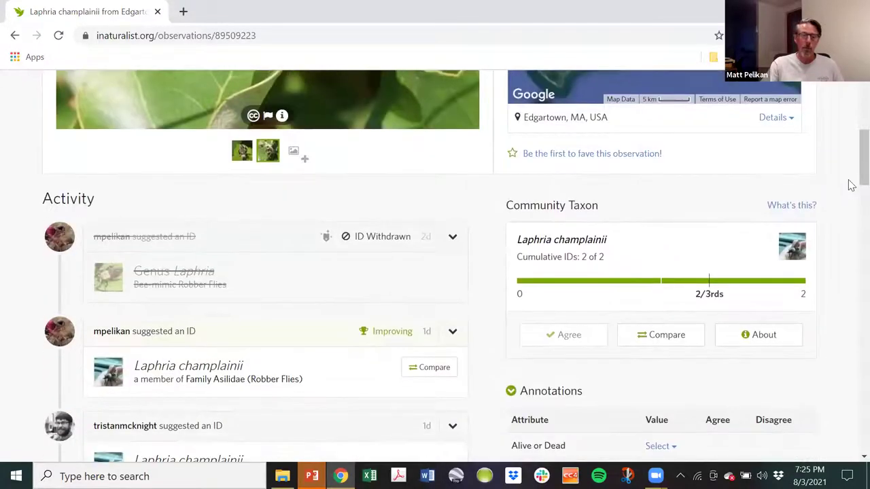
scroll(852, 186, "up", 6)
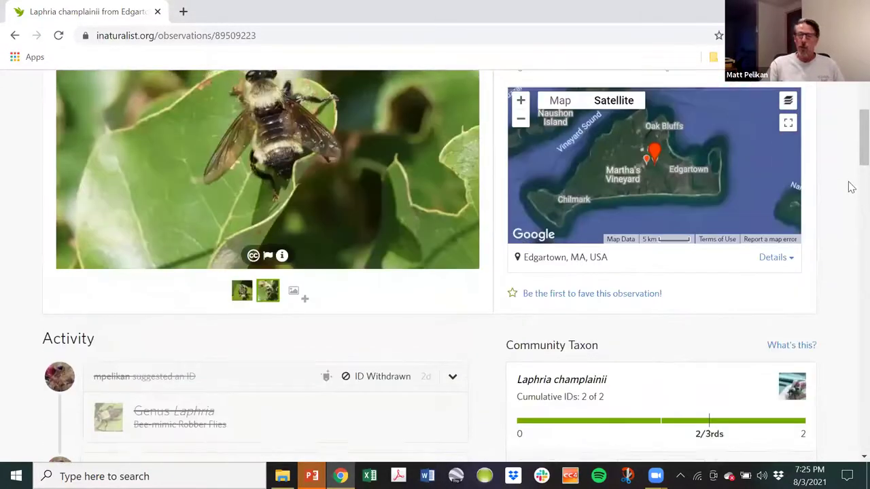
scroll(849, 185, "down", 1)
scroll(660, 237, "up", 1)
scroll(152, 362, "down", 2)
scroll(134, 363, "down", 1)
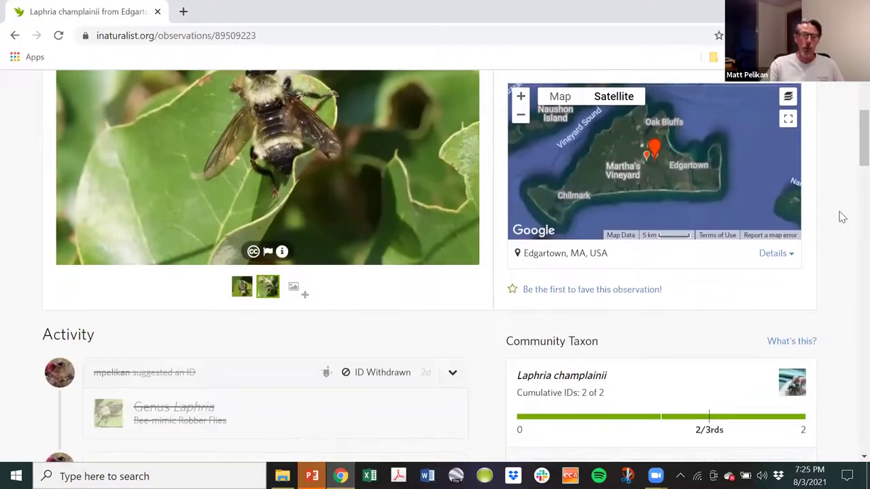
scroll(834, 215, "down", 1)
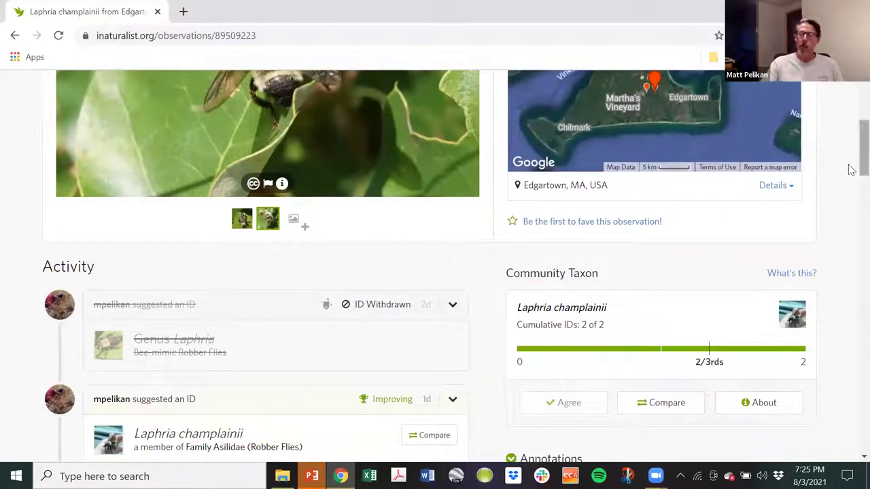
scroll(850, 180, "down", 2)
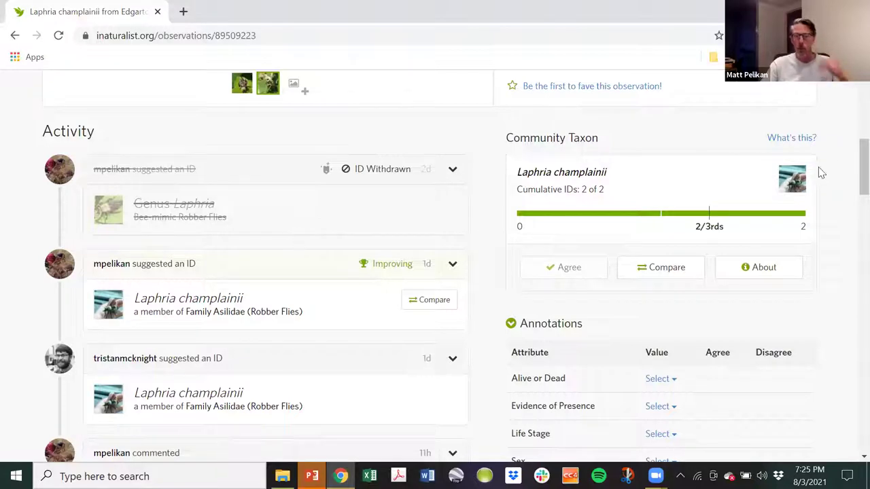
scroll(849, 102, "up", 1)
scroll(851, 102, "up", 3)
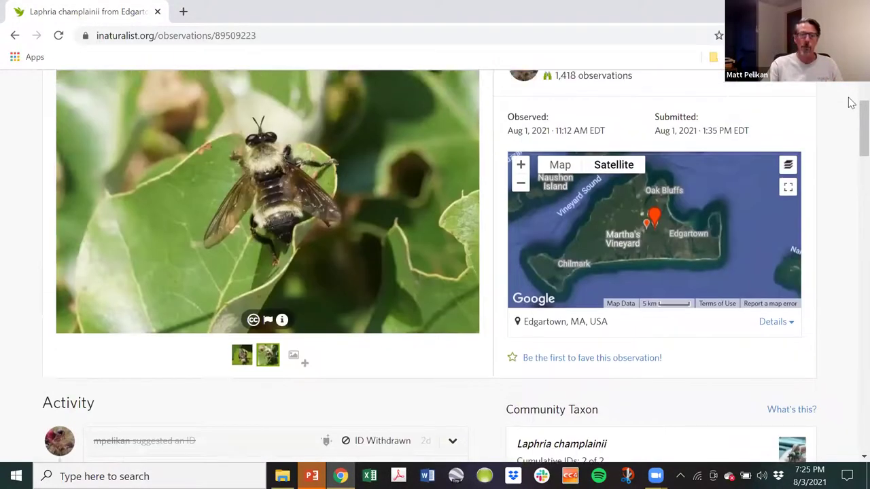
scroll(851, 102, "down", 3)
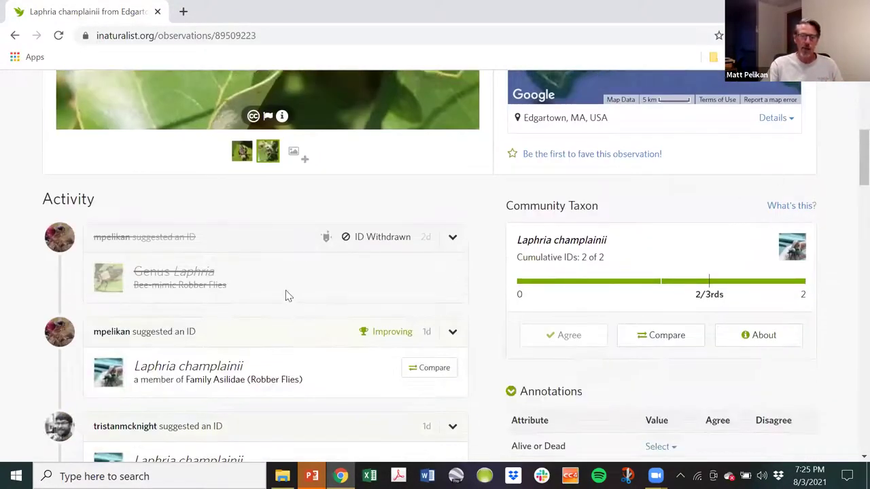
scroll(286, 289, "down", 2)
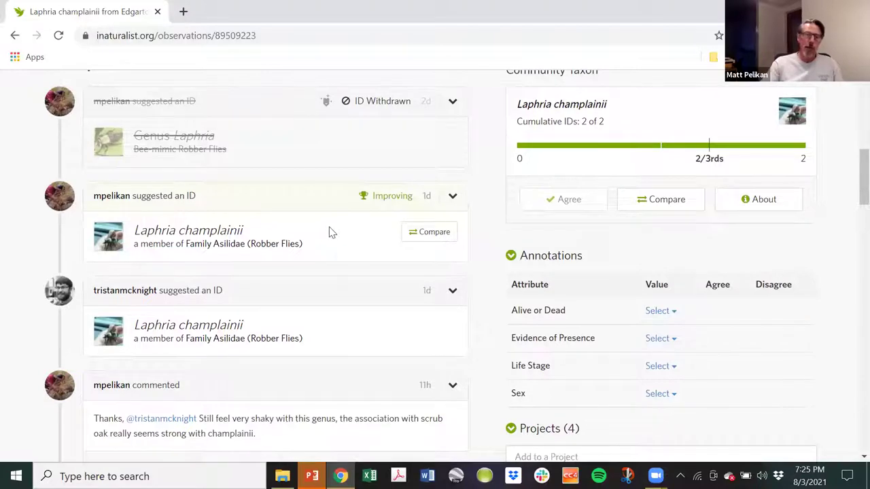
View the other identifier's profile page, then return to the Laphria champlainii observation.
left_click(135, 295)
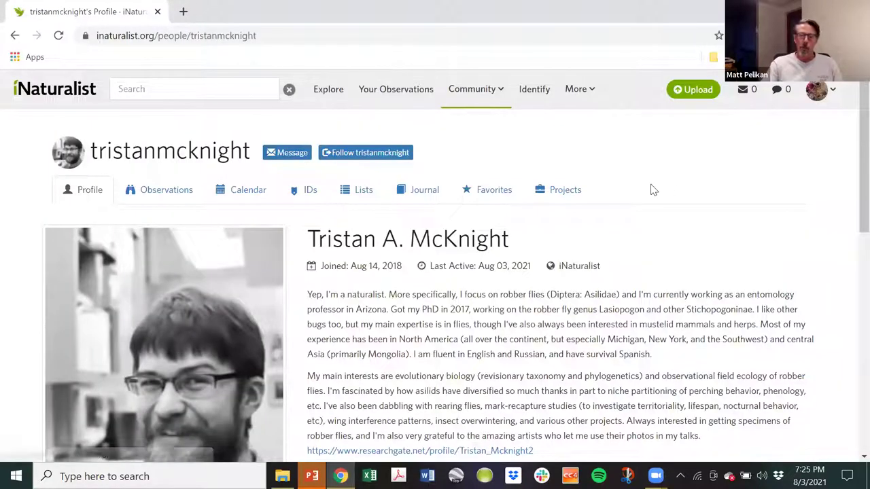
scroll(663, 185, "down", 1)
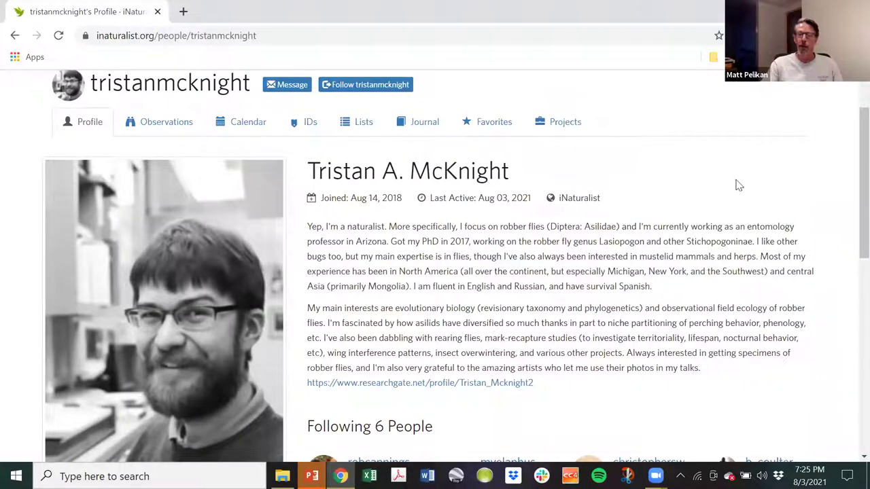
scroll(683, 177, "down", 4)
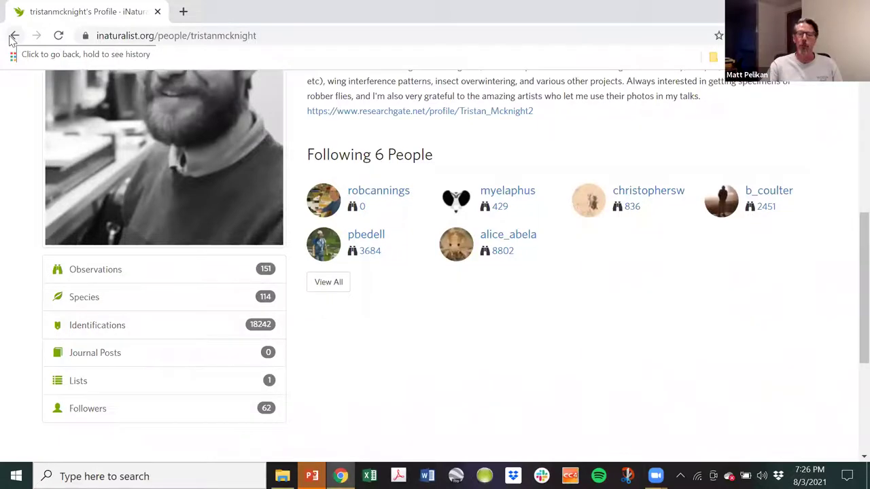
left_click(13, 37)
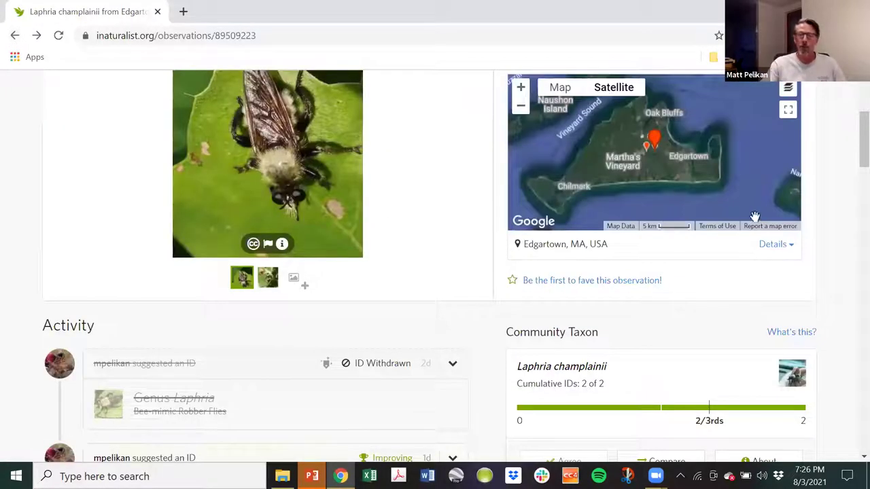
Scroll through the observation, confirming Research Grade with 2 of 2 IDs agreeing, then back up.
scroll(833, 230, "down", 4)
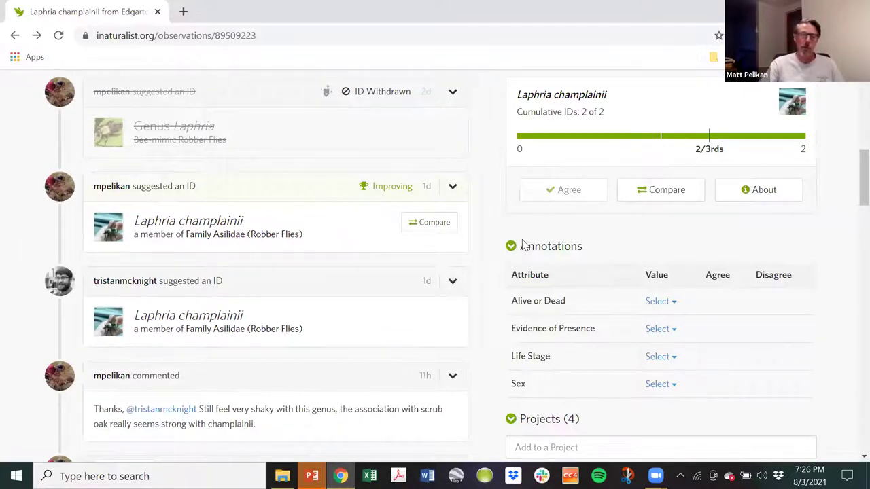
left_click_drag(849, 175, 852, 166)
scroll(850, 168, "up", 5)
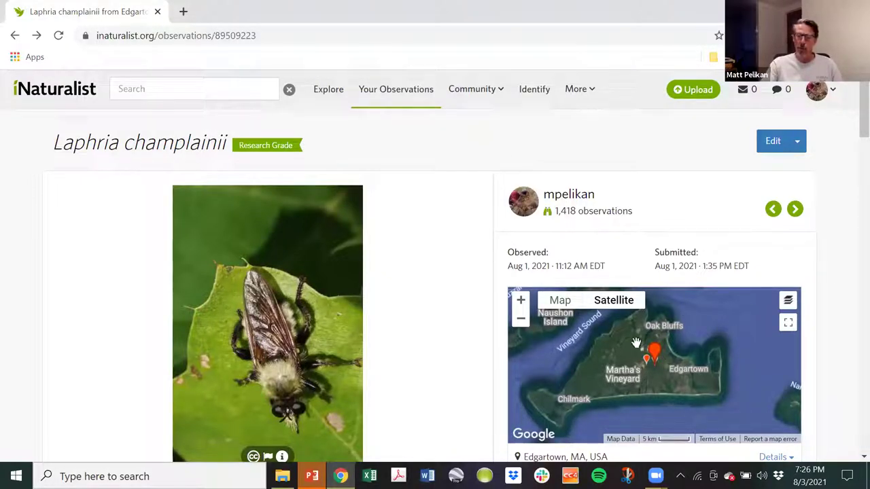
Zoom the satellite map out and centre it on Massachusetts, spanning New York to New Hampshire.
scroll(618, 362, "down", 1)
scroll(619, 362, "down", 3)
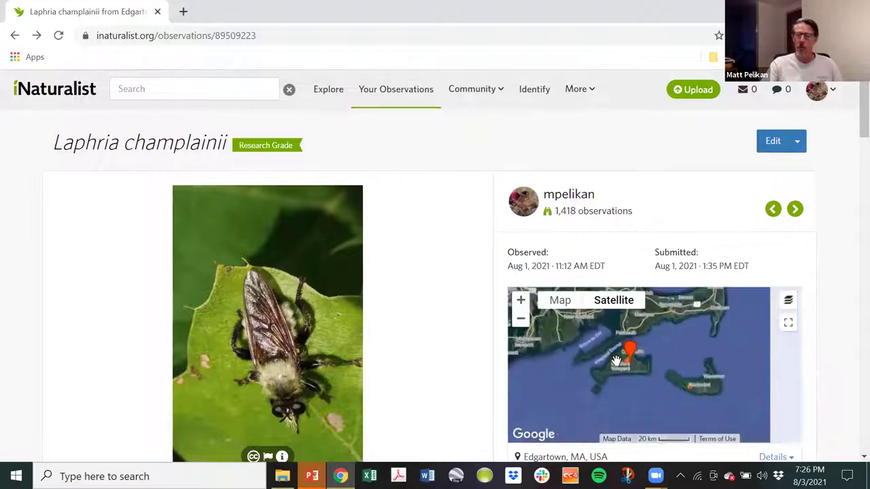
left_click_drag(563, 362, 713, 416)
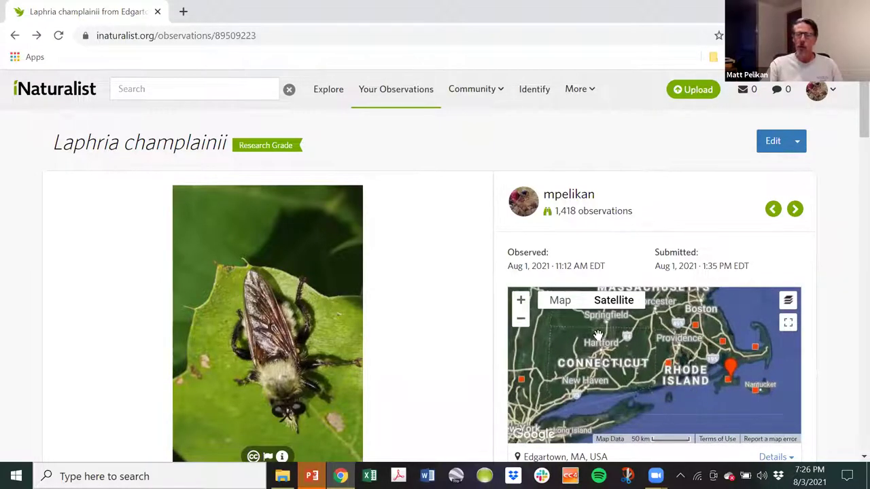
left_click_drag(597, 334, 600, 375)
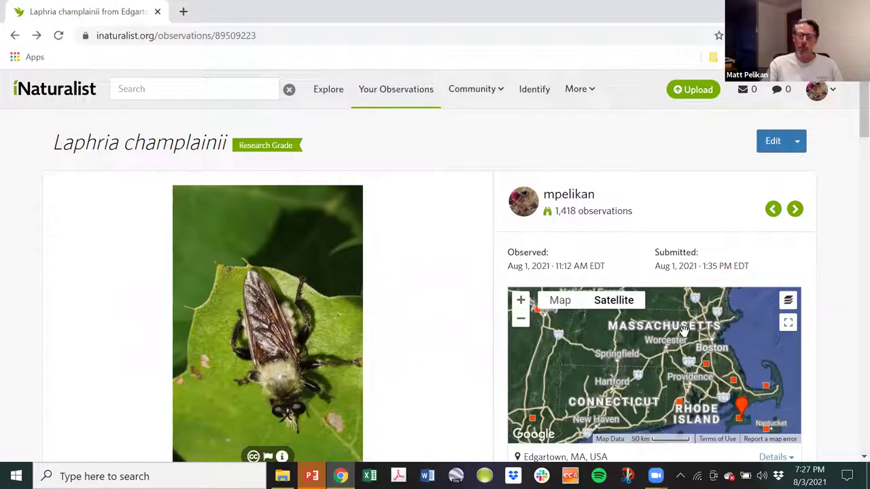
Scroll down to the observation's 4 projects, including Martha's Vineyard Atlas of Life, and back.
scroll(682, 330, "down", 1)
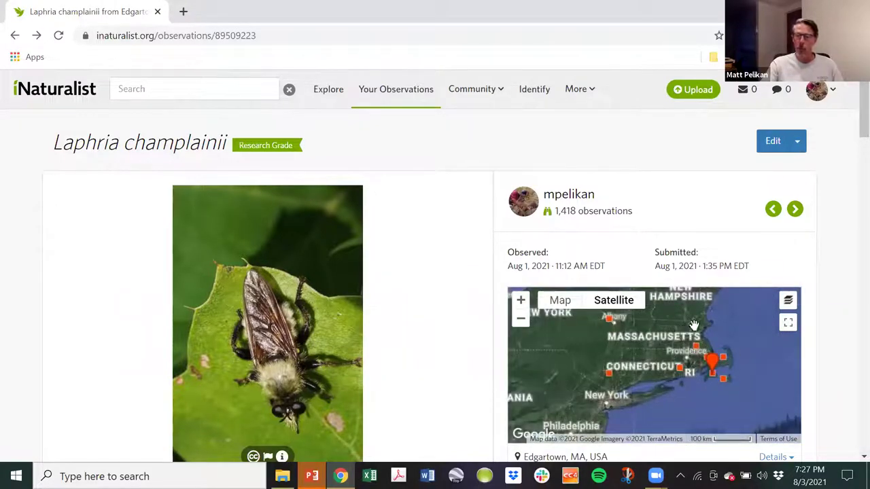
scroll(851, 220, "down", 3)
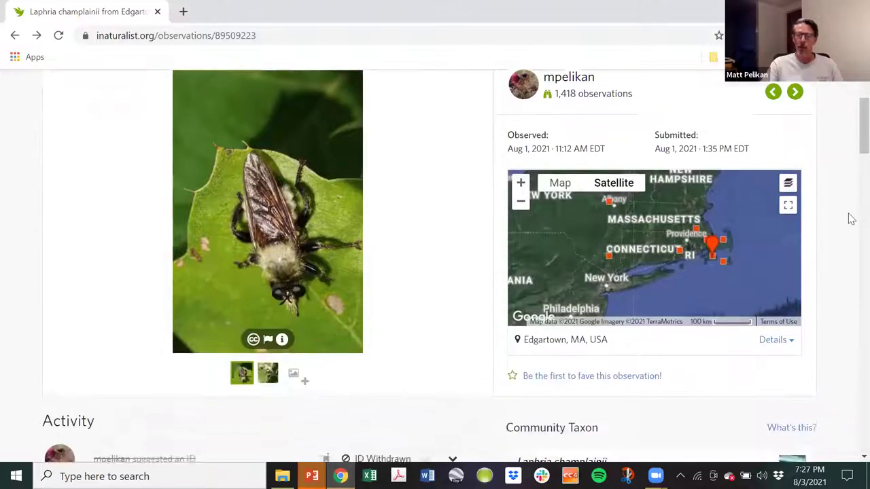
scroll(850, 220, "down", 3)
scroll(851, 222, "down", 3)
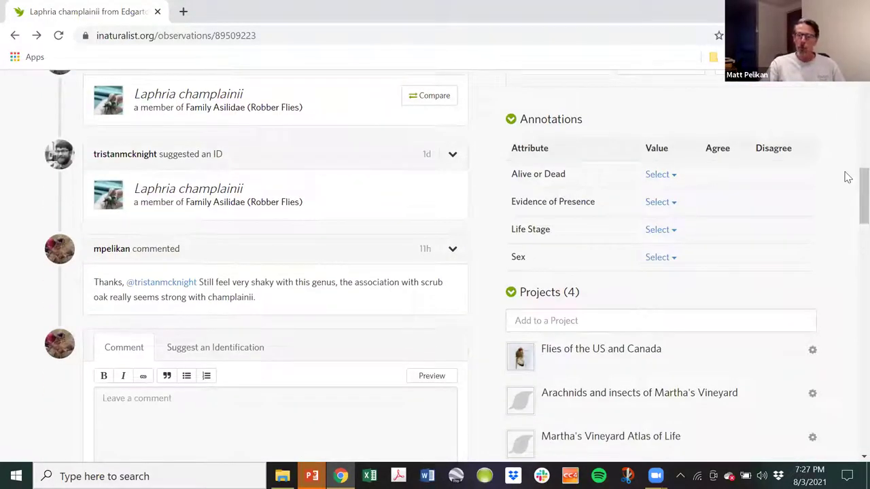
scroll(837, 181, "down", 3)
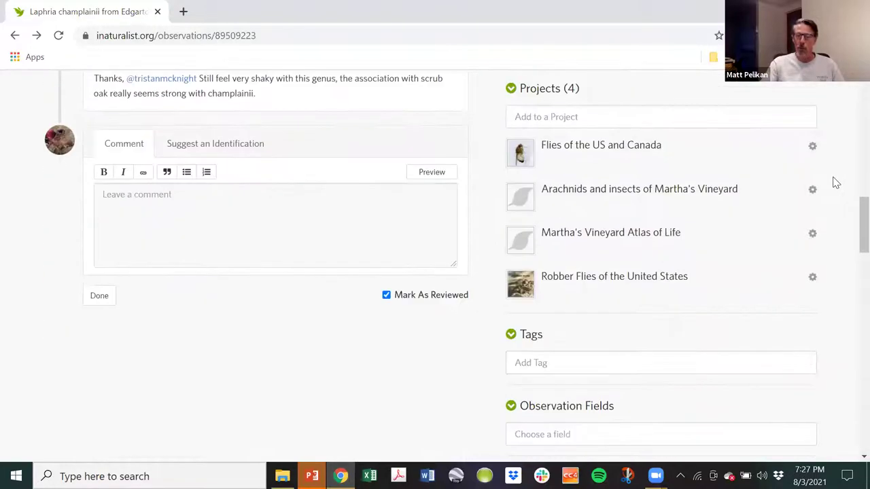
scroll(826, 194, "down", 3)
scroll(828, 177, "up", 12)
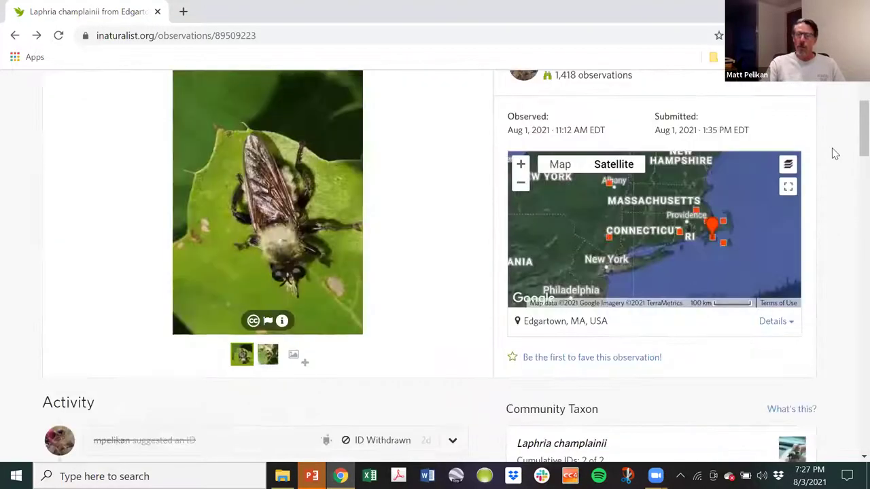
scroll(835, 154, "up", 2)
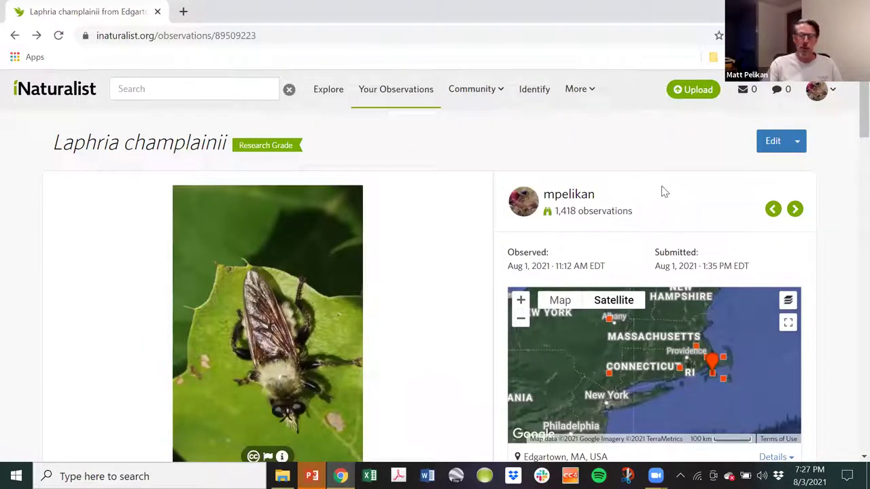
Go back twice, via the Laphria champlainii results, to the Asilidae explore results.
left_click(13, 37)
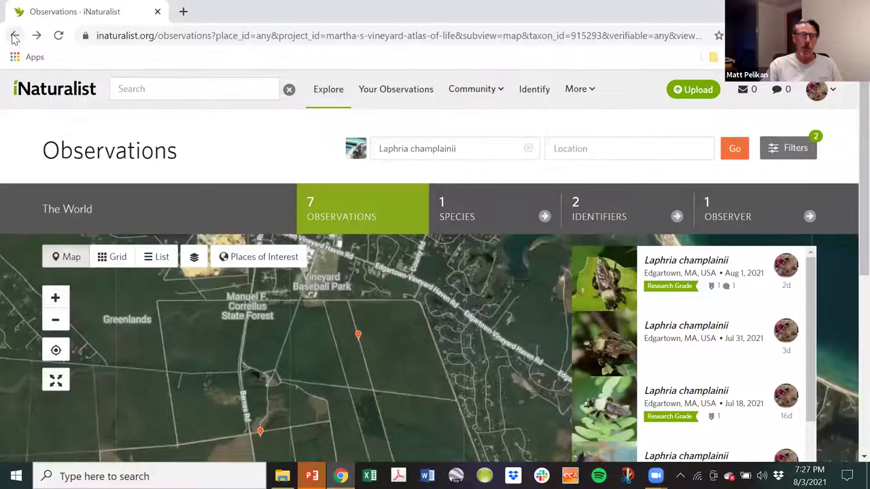
left_click(14, 36)
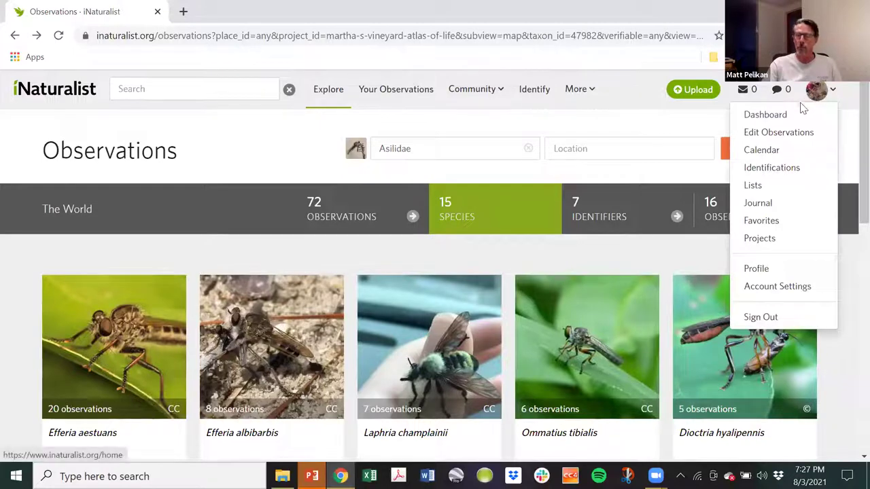
Choose Dashboard from the avatar menu to see the recent updates feed.
mouse_move(807, 103)
left_click(792, 115)
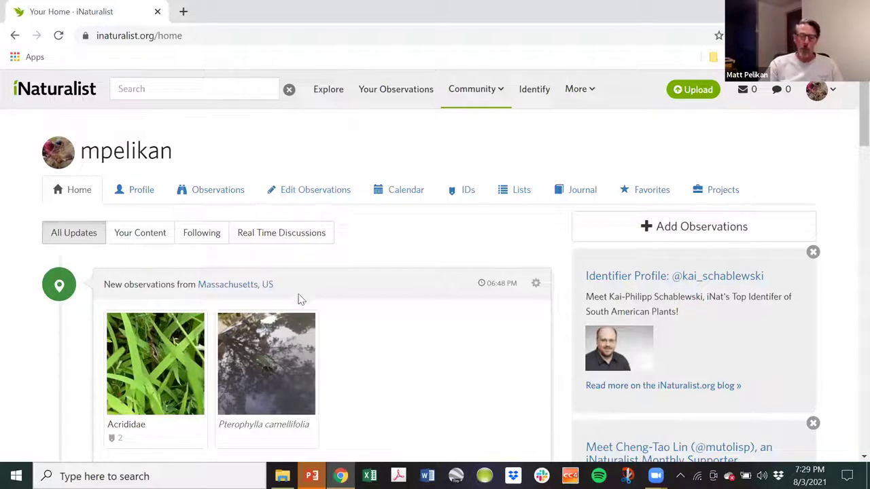
Start adding observations and bring up the Webinar Images photo folder beside the upload page.
left_click(690, 233)
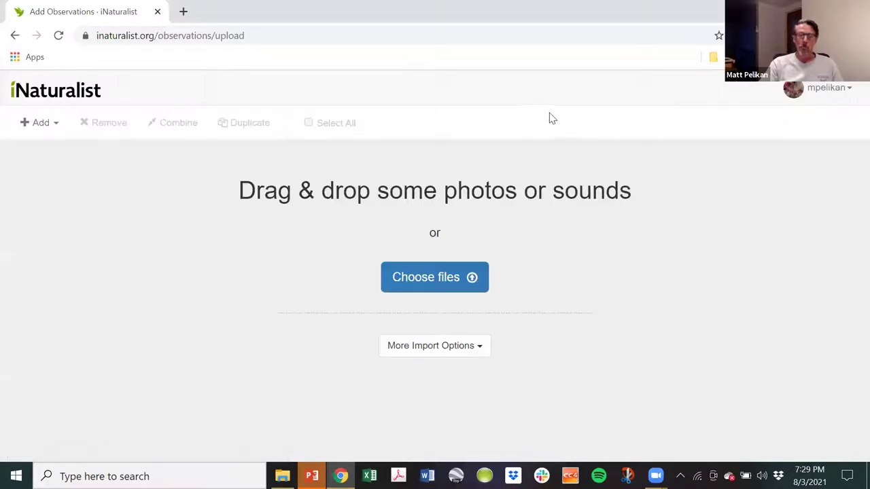
left_click(282, 476)
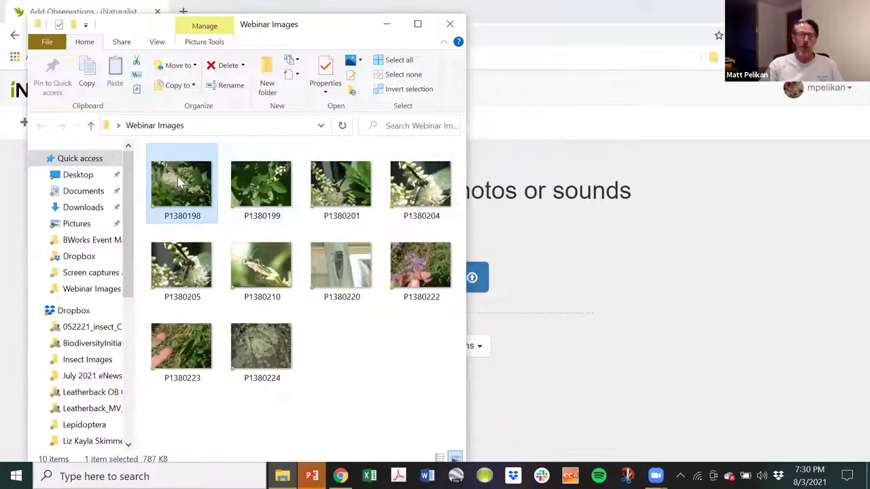
left_click(627, 255)
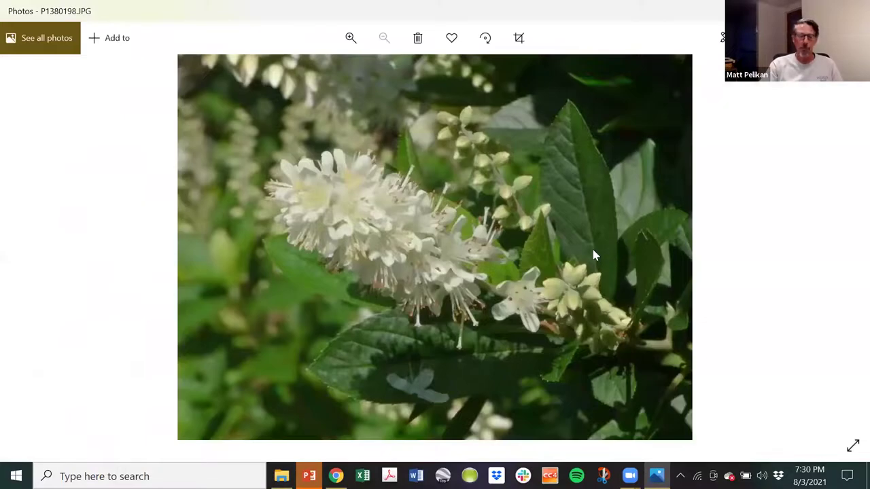
left_click(851, 248)
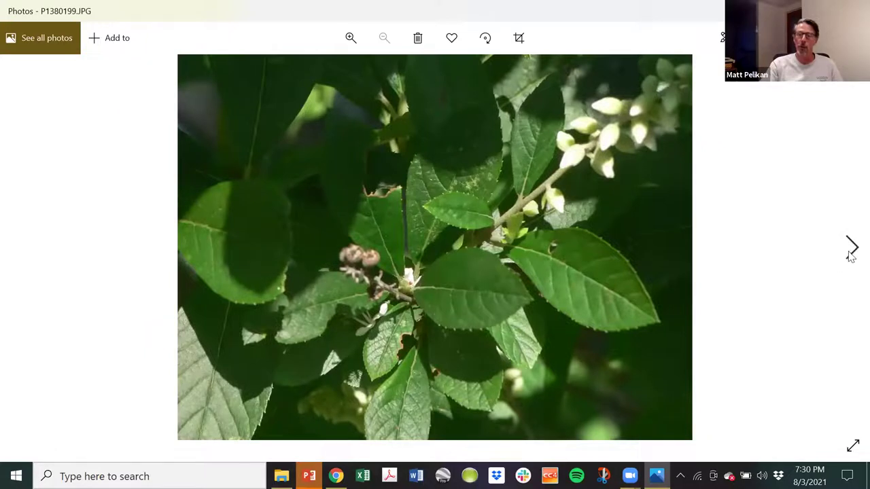
left_click(851, 250)
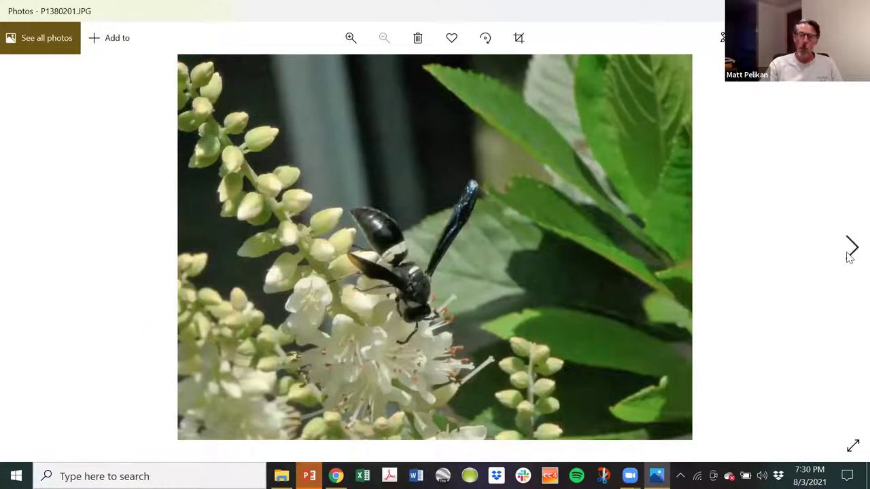
left_click(849, 252)
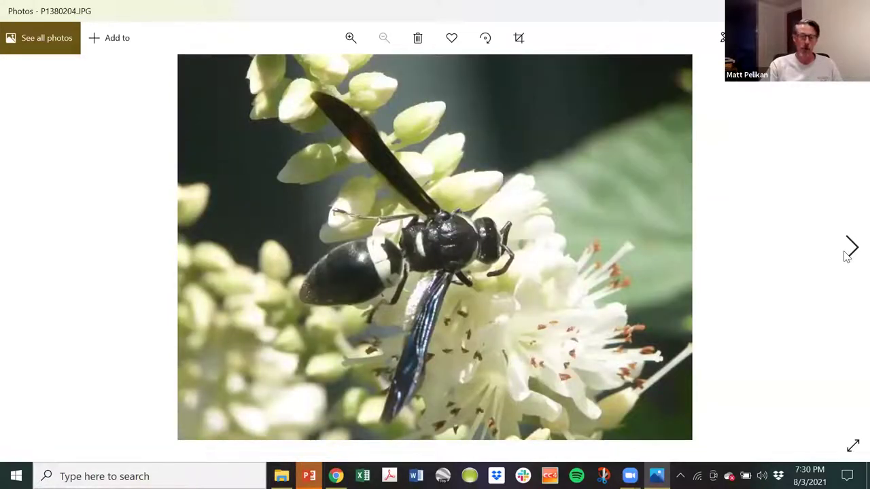
left_click(847, 253)
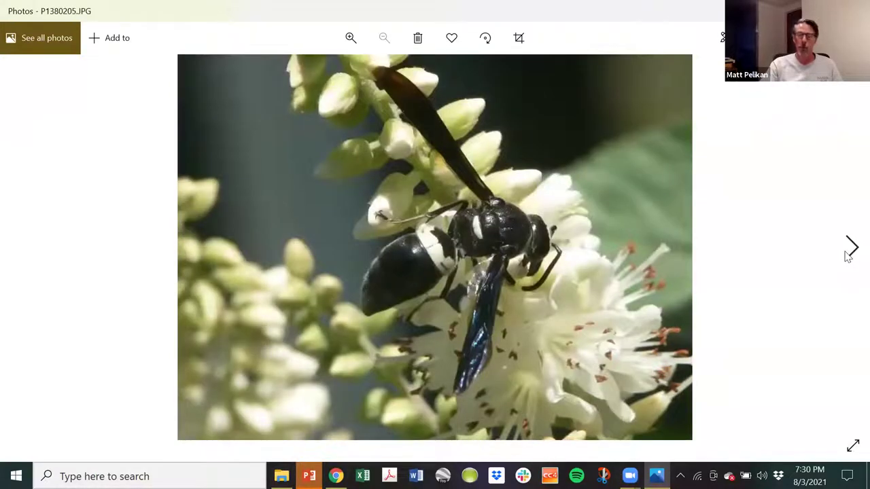
left_click(848, 252)
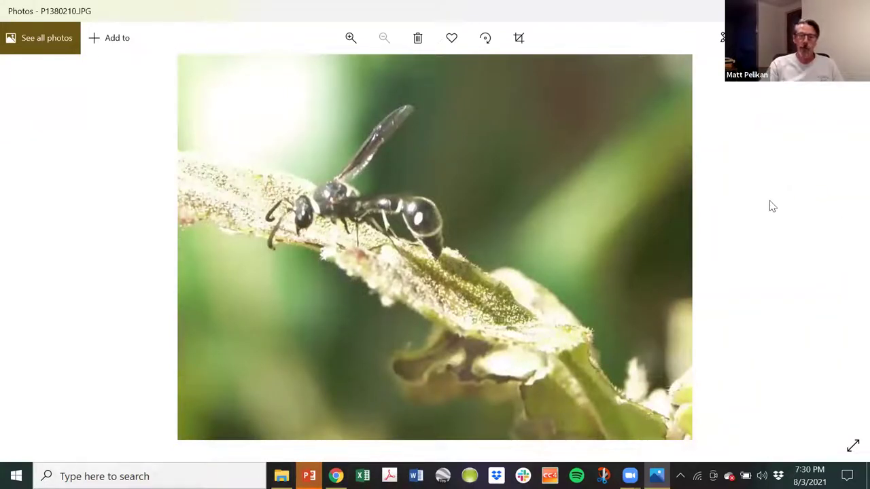
left_click(849, 254)
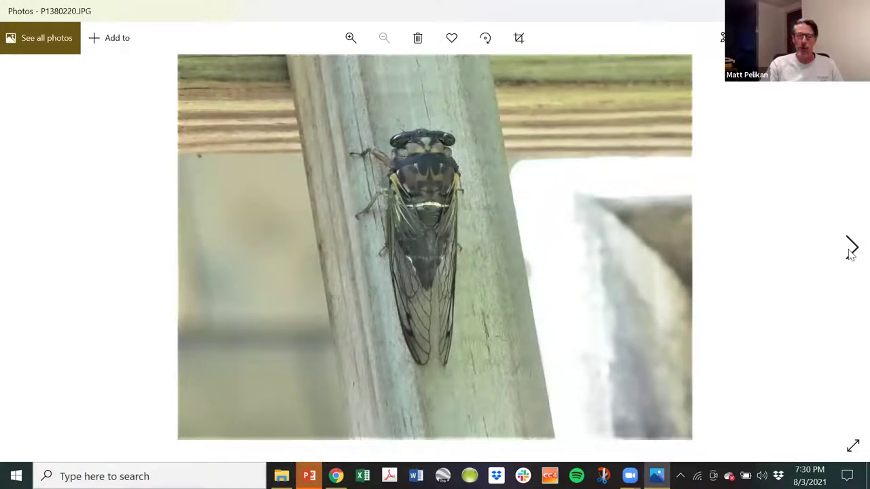
left_click(850, 254)
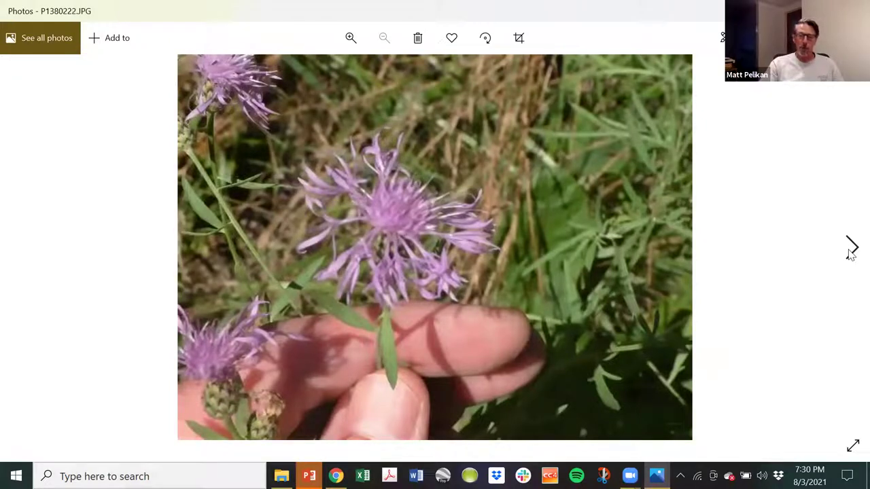
left_click(849, 254)
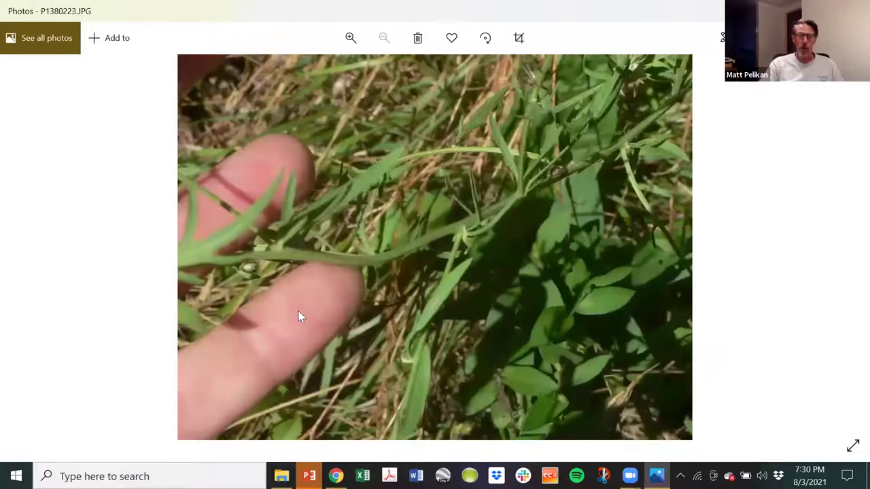
left_click(850, 250)
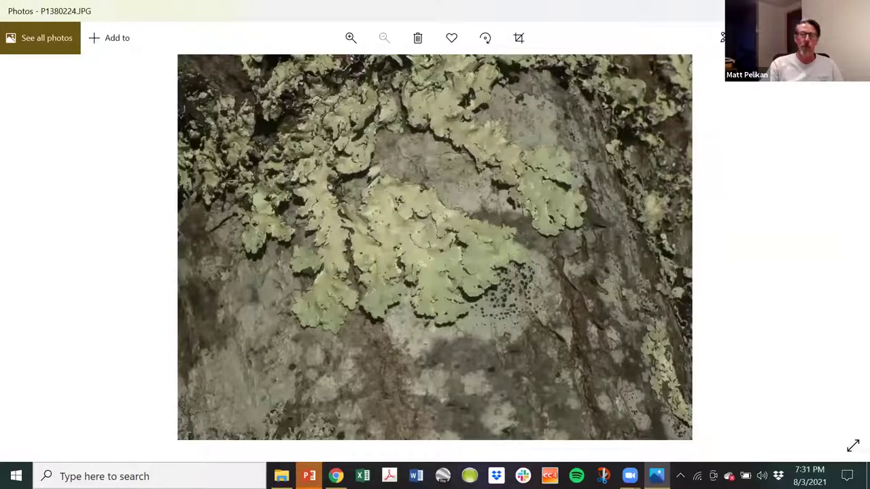
key("alt+F4")
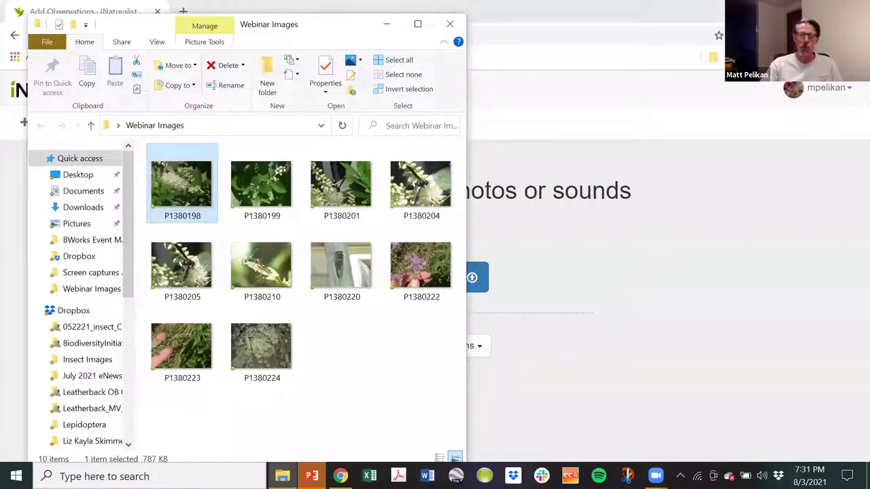
Add photos P1380198 and P1380199, select both cards, and combine them into one observation.
left_click_drag(194, 190, 541, 262)
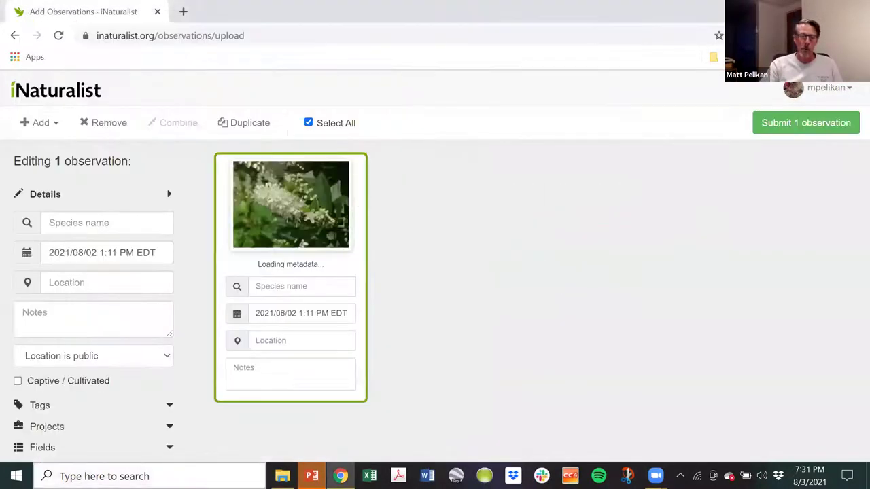
left_click(282, 475)
left_click_drag(258, 177, 641, 287)
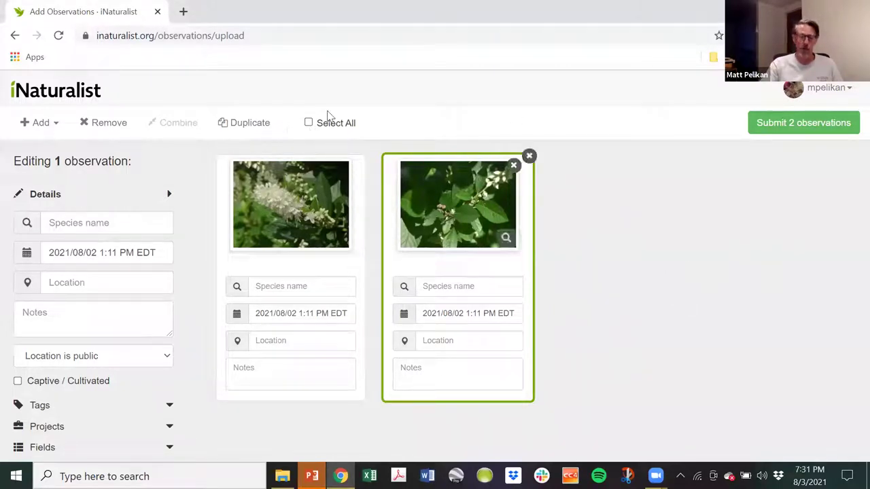
left_click(309, 123)
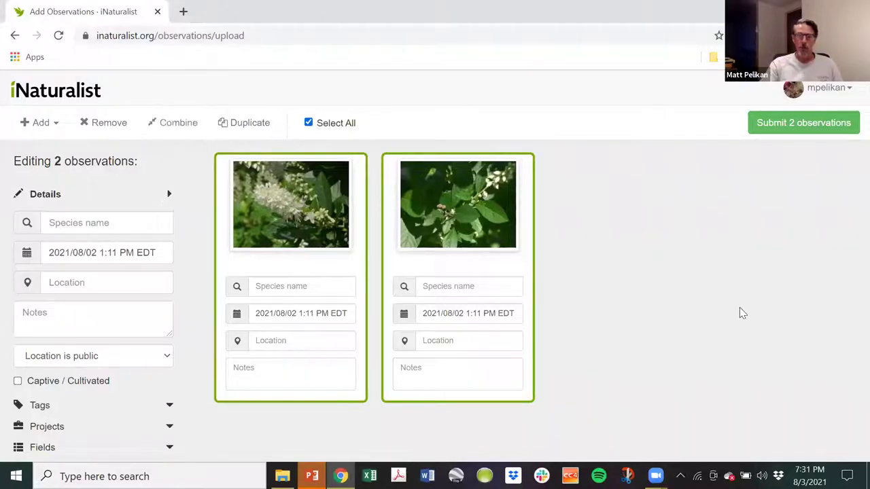
left_click(189, 127)
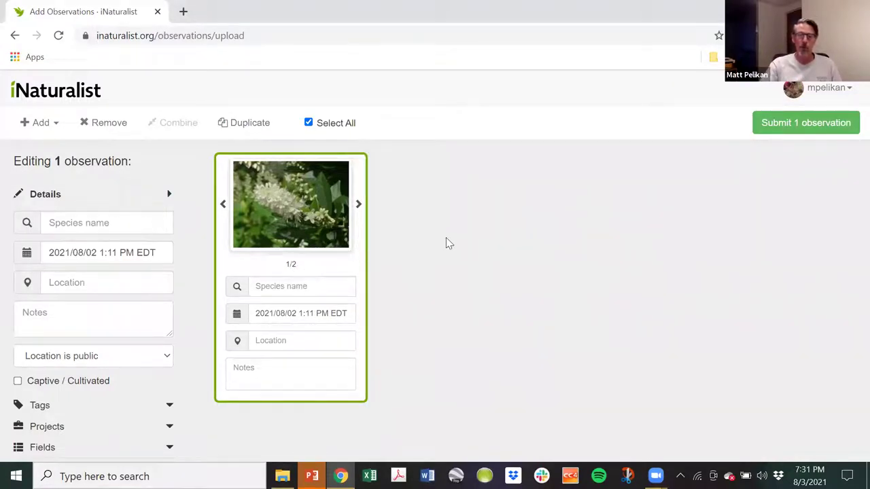
Show species suggestions for the flower observation, led by Clethra alnifolia (Sweet Pepperbush).
left_click(292, 286)
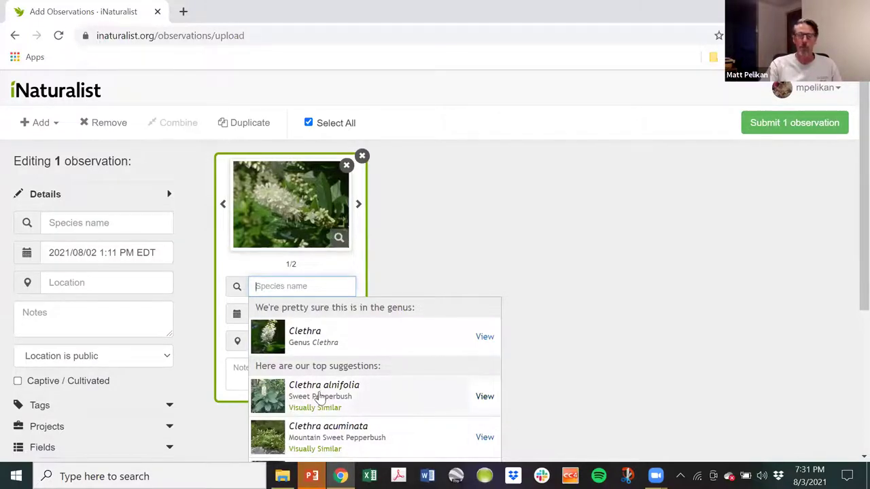
Identify the flower as Clethra alnifolia and bring up the Location map dialog.
left_click(319, 398)
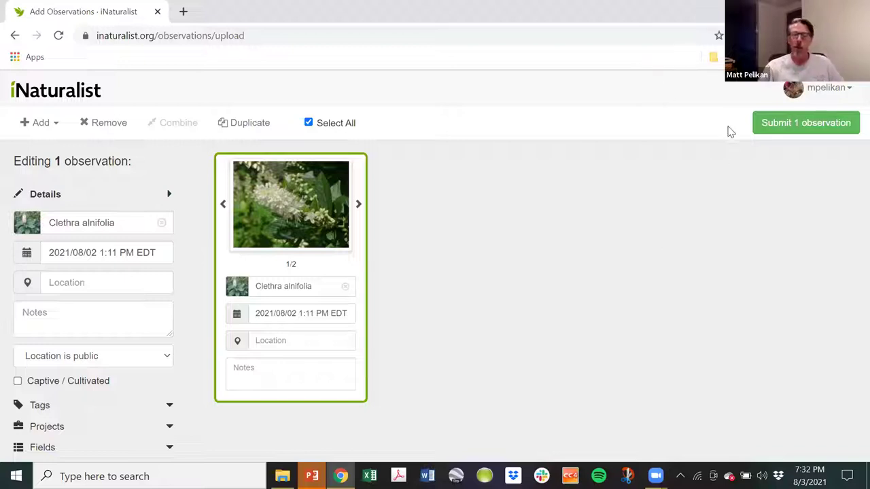
left_click(272, 347)
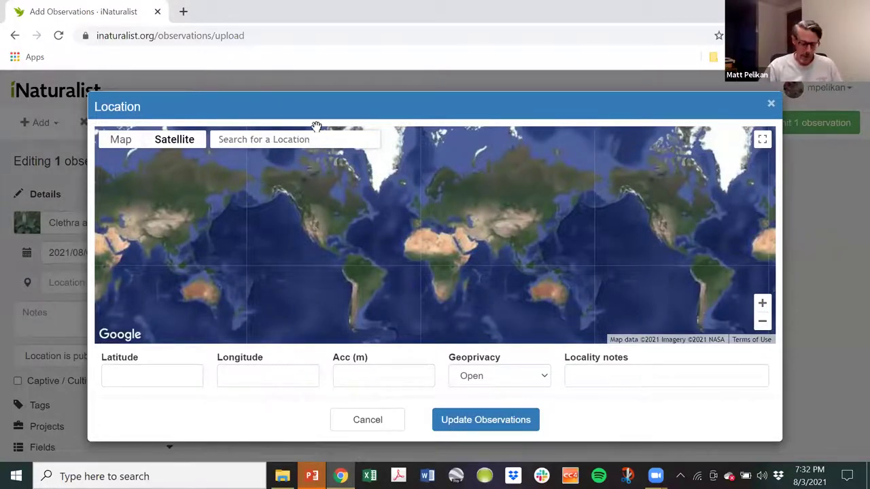
Search the house's street address in the location search and jump the map there.
type("1")
key("BackSpace")
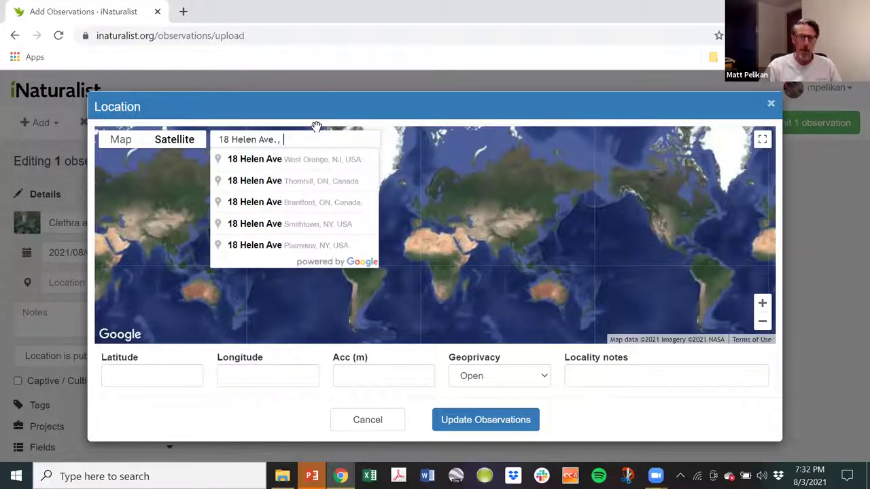
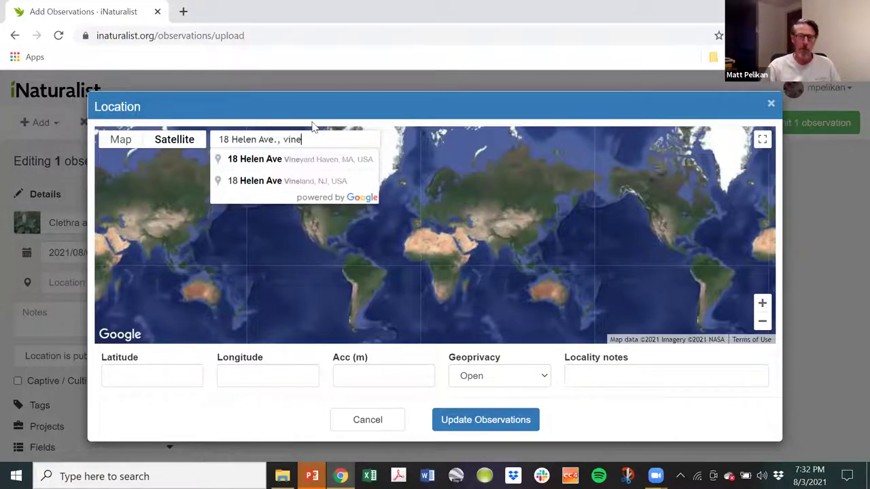
left_click(303, 160)
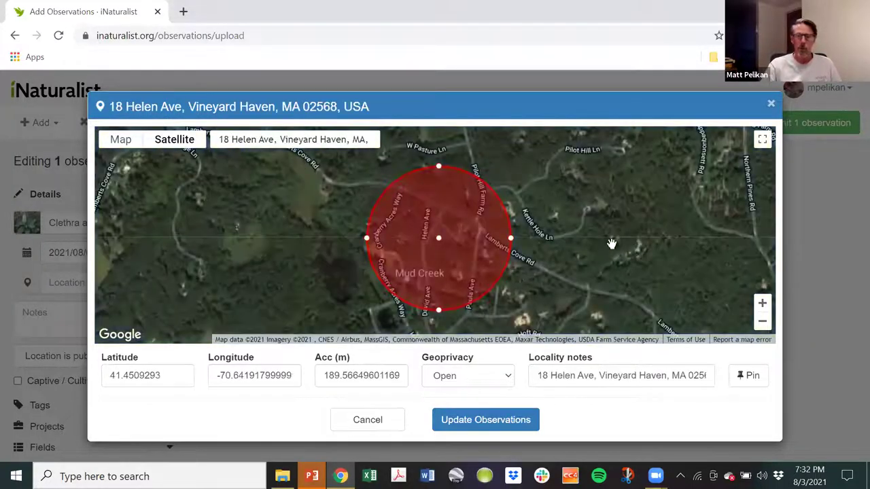
left_click(595, 225)
Zoom in, pin the location precisely on the house and apply it to the observation.
scroll(334, 227, "up", 2)
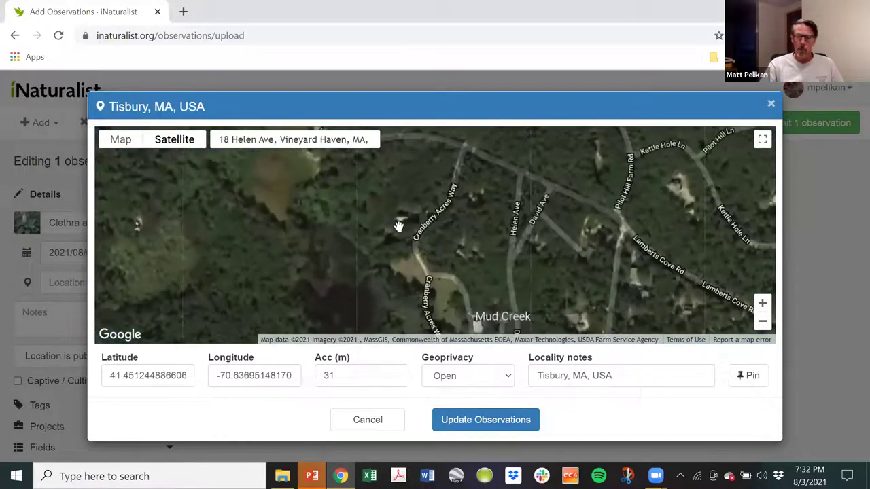
scroll(323, 211, "up", 3)
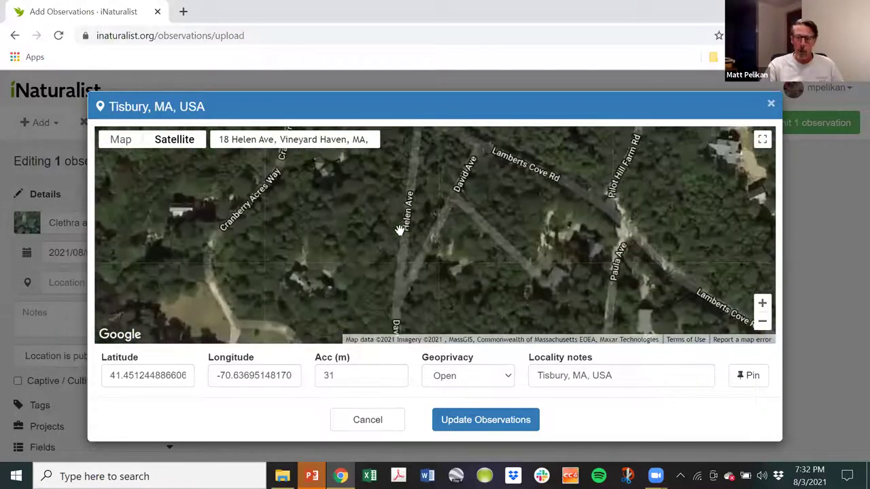
scroll(427, 228, "up", 3)
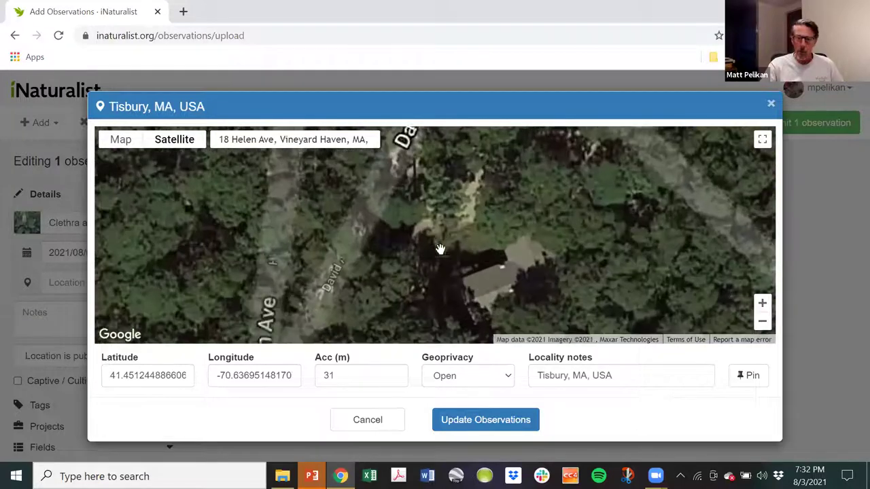
scroll(441, 237, "up", 1)
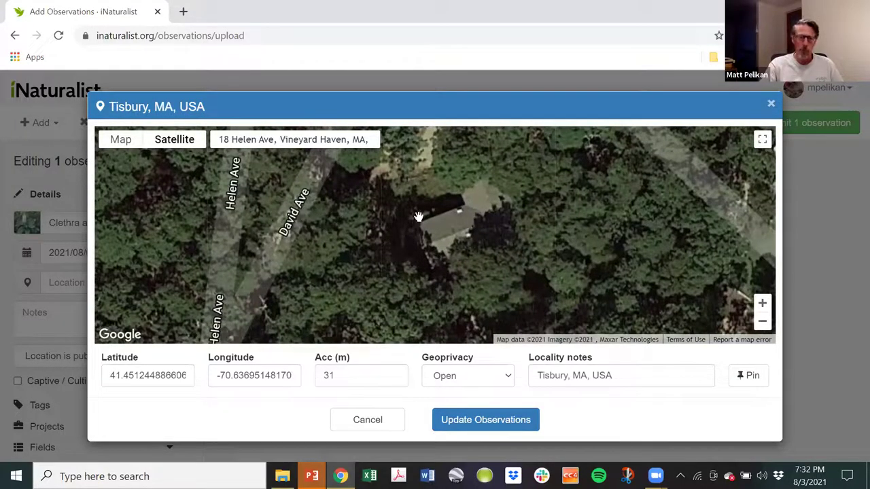
left_click_drag(417, 182, 402, 218)
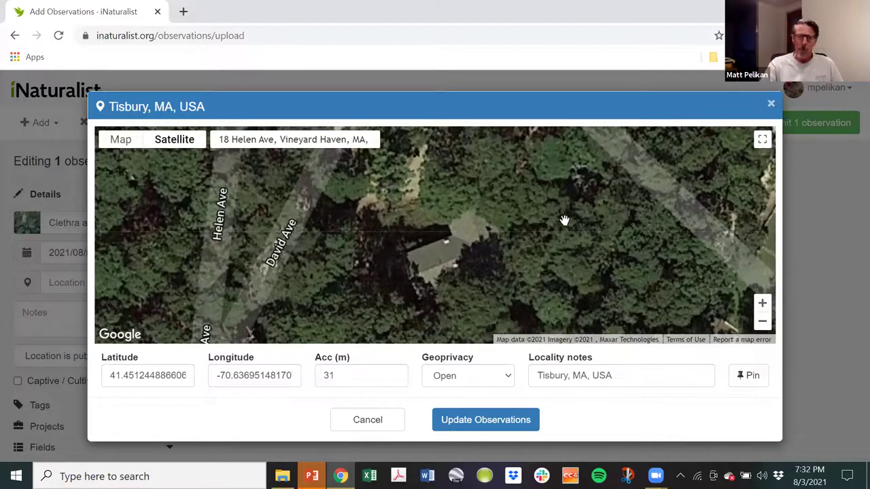
left_click(445, 232)
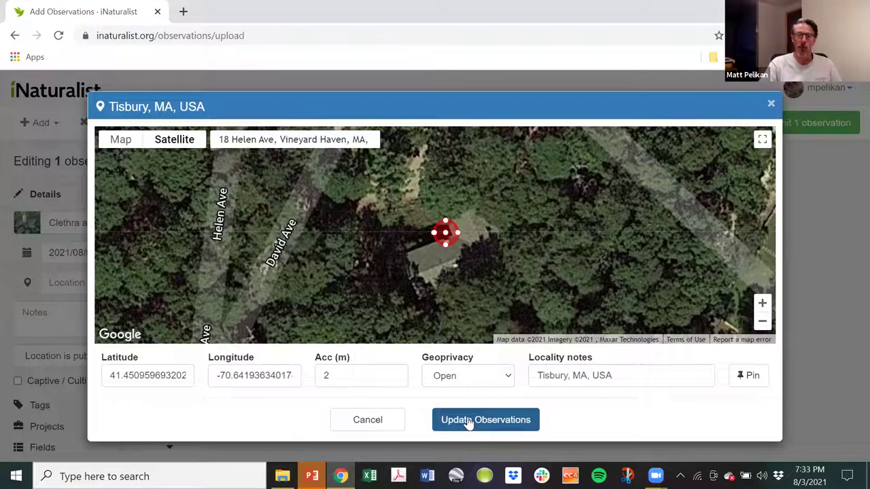
left_click(467, 420)
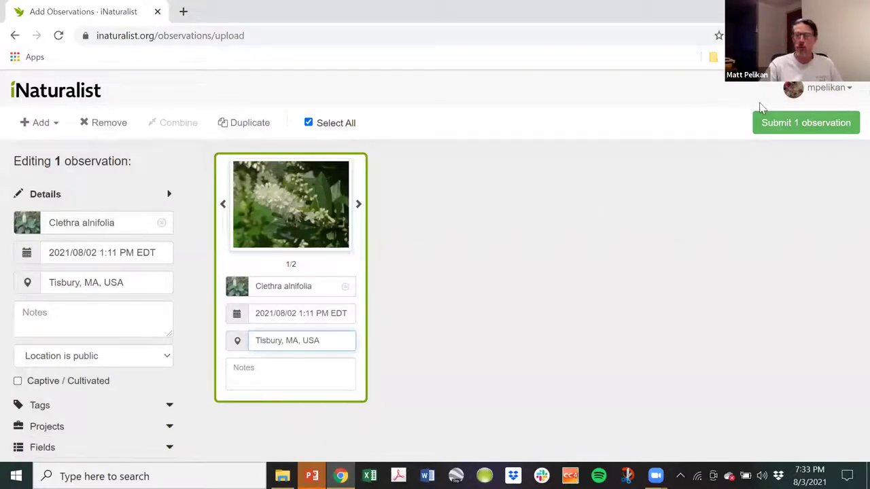
Submit the Clethra alnifolia observation and start a new batch of uploads.
left_click(782, 122)
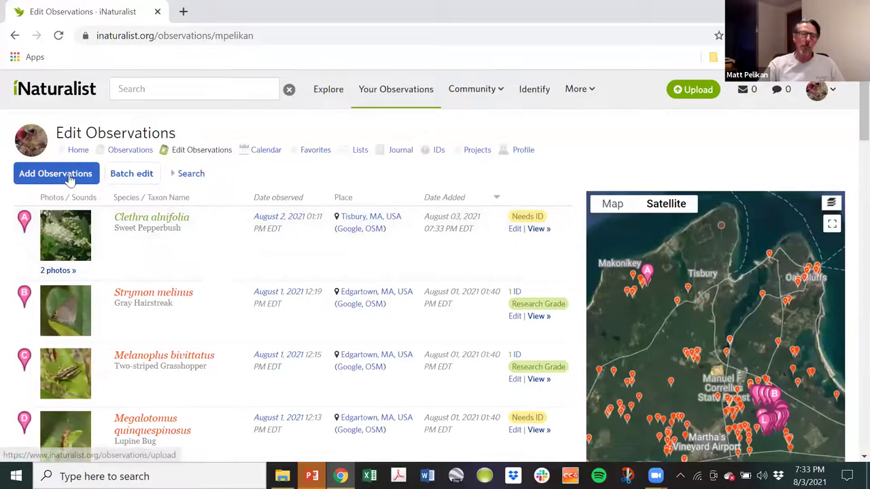
left_click(69, 175)
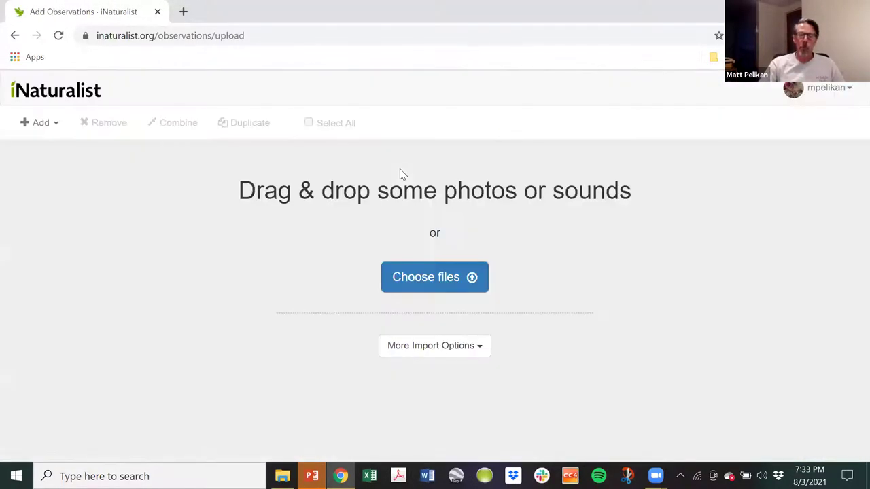
Add the wasp photos, including P1380201 and P1380205, and combine all three cards into one observation.
left_click(280, 476)
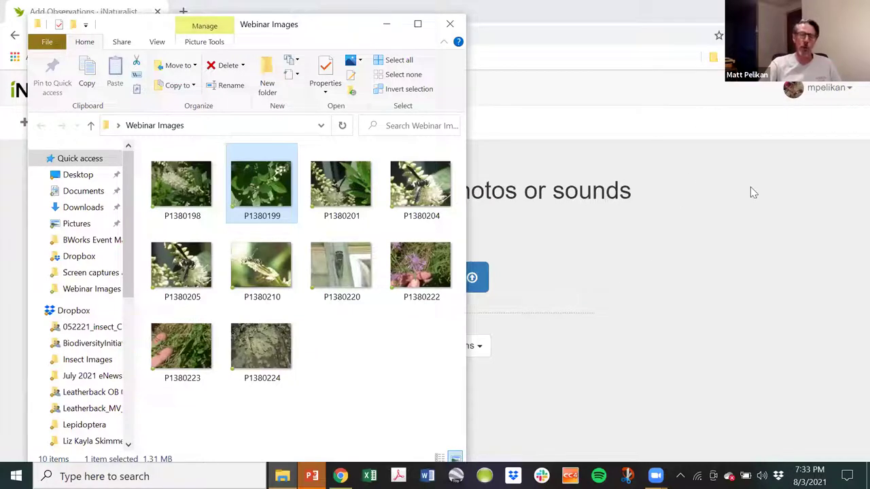
left_click_drag(341, 184, 475, 204)
left_click(282, 475)
left_click_drag(201, 273, 626, 299)
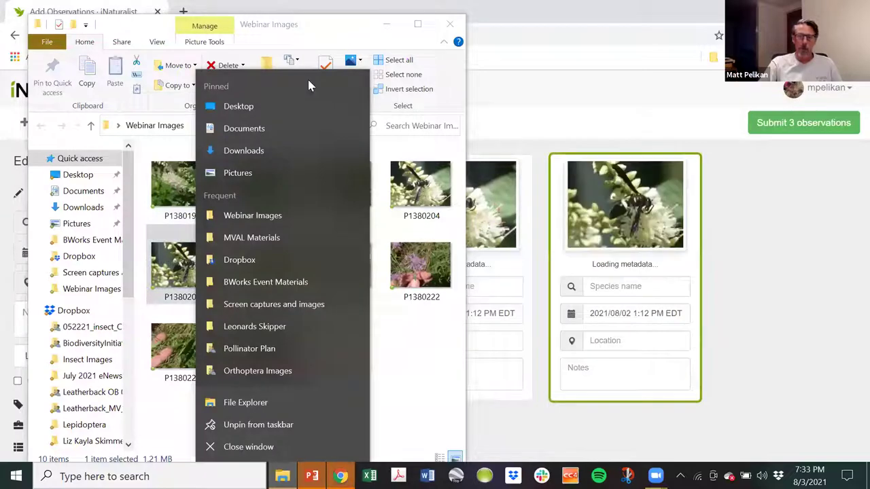
left_click(495, 123)
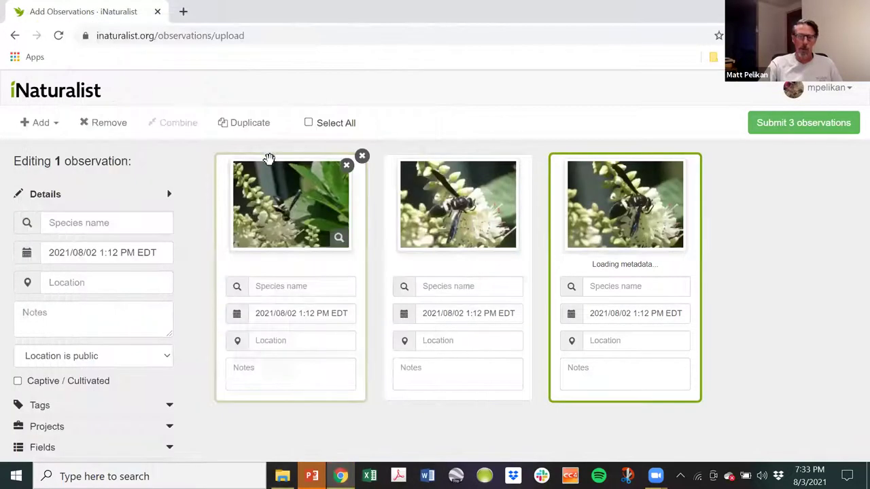
left_click(309, 123)
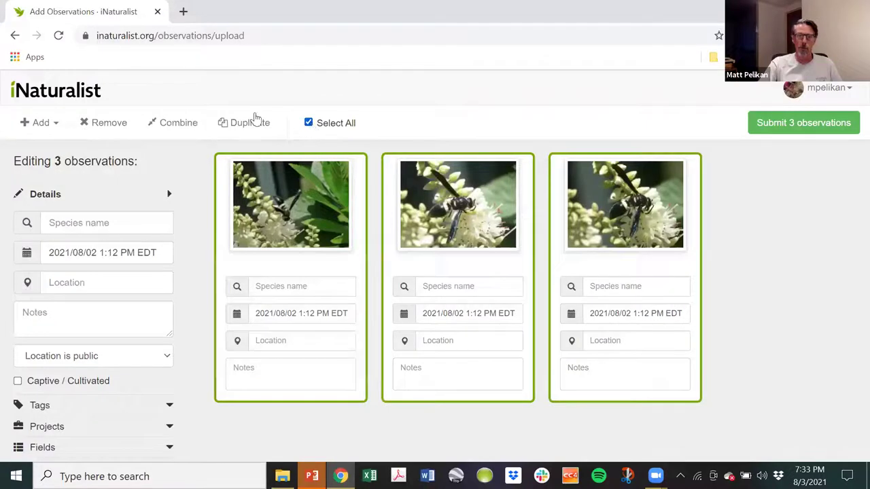
left_click(180, 126)
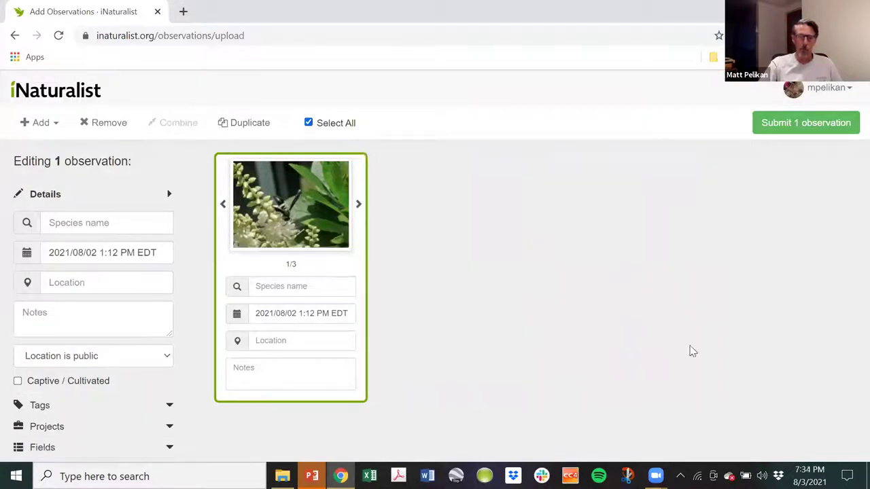
Add photos P1380210, P1380220 and P1380222 as new observations.
left_click(281, 475)
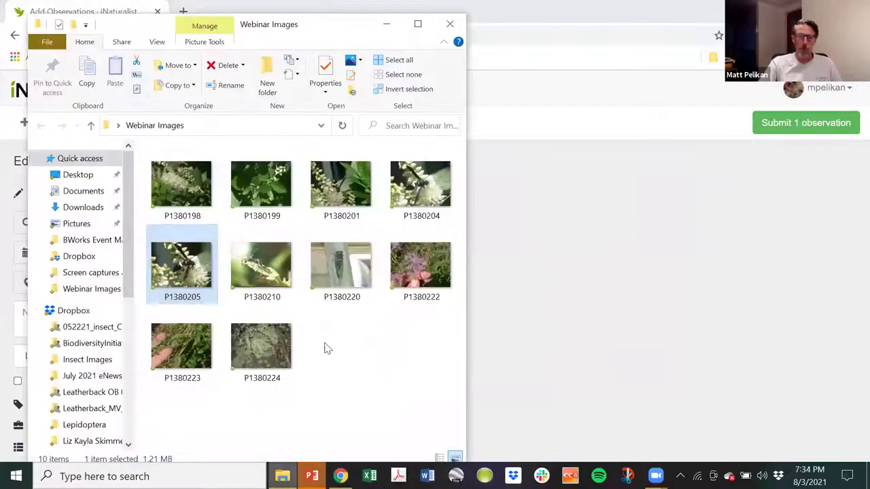
left_click(261, 268)
left_click_drag(509, 284, 544, 297)
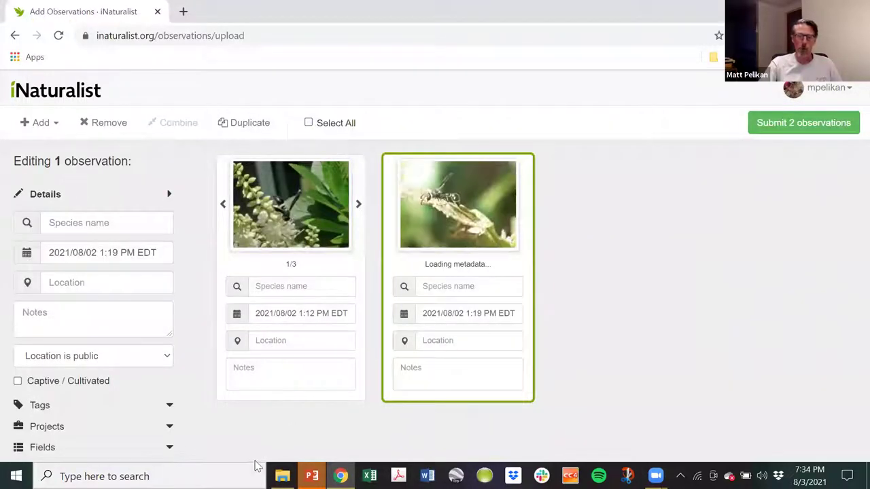
left_click(282, 476)
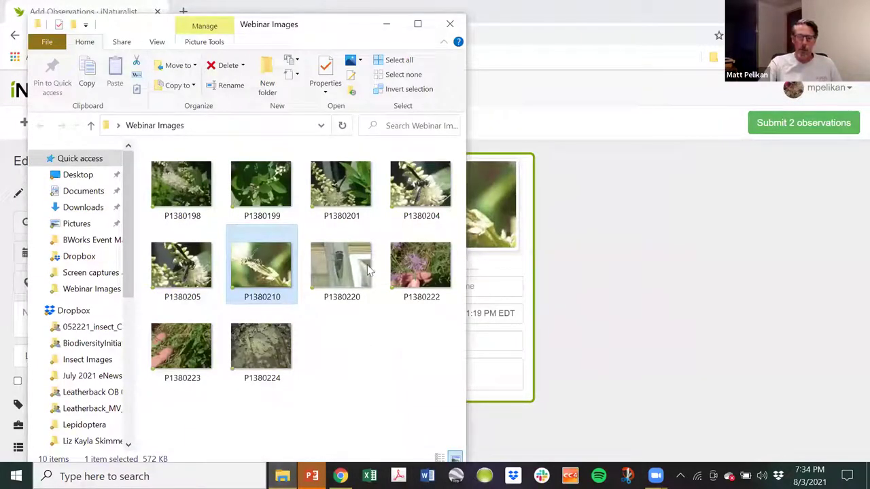
left_click_drag(328, 260, 693, 325)
left_click(282, 475)
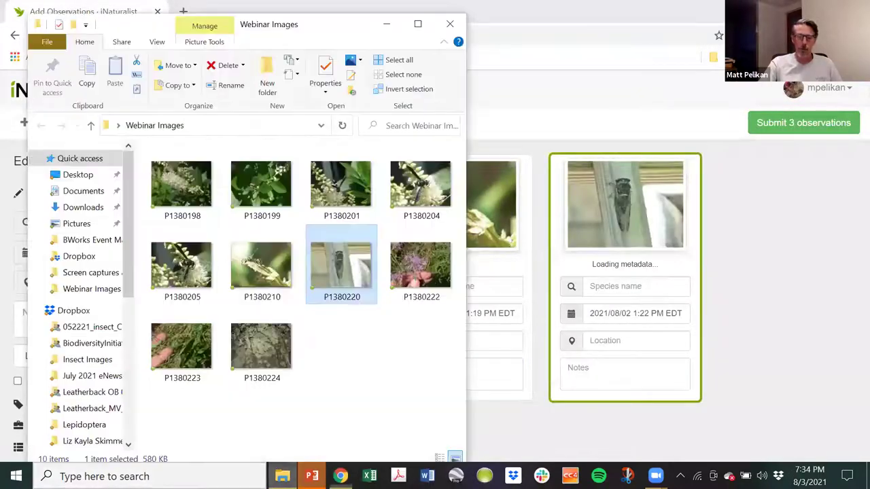
left_click_drag(414, 284, 746, 323)
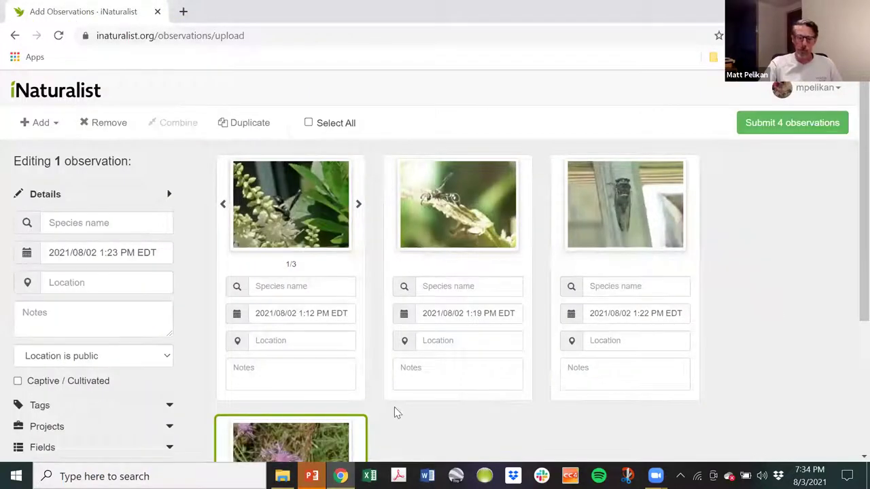
Add photo P1380223, then combine the flower and grass photos into one observation.
scroll(398, 409, "down", 3)
left_click(282, 475)
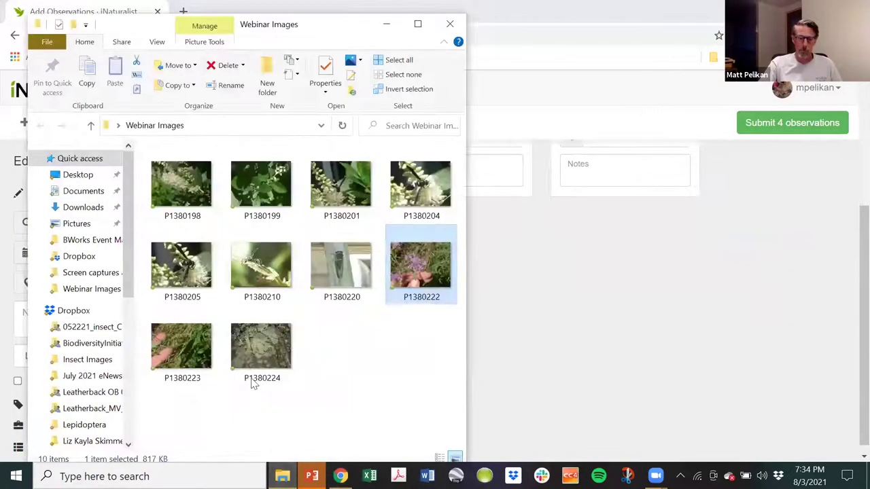
left_click(184, 346)
left_click_drag(562, 350, 604, 373)
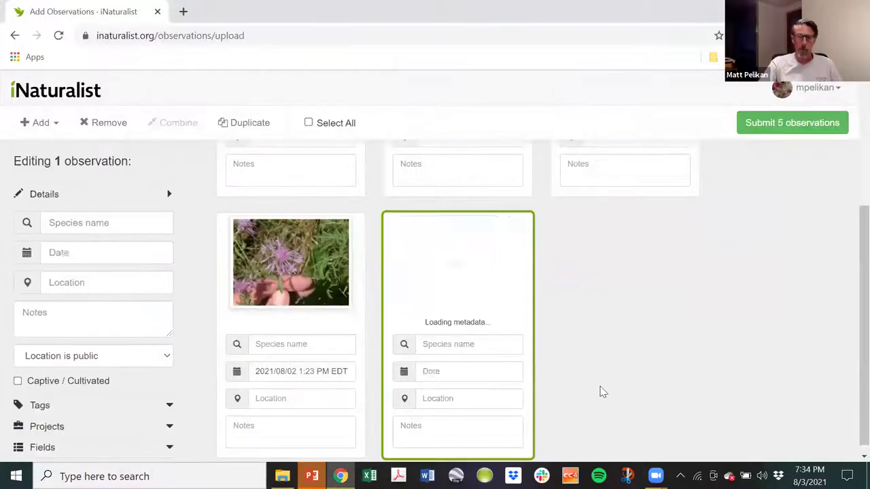
left_click(239, 324, "ctrl")
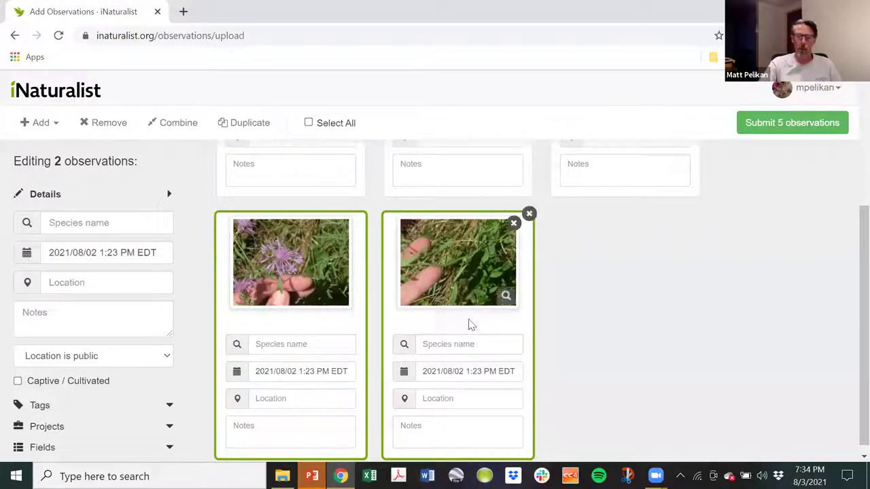
left_click(178, 123)
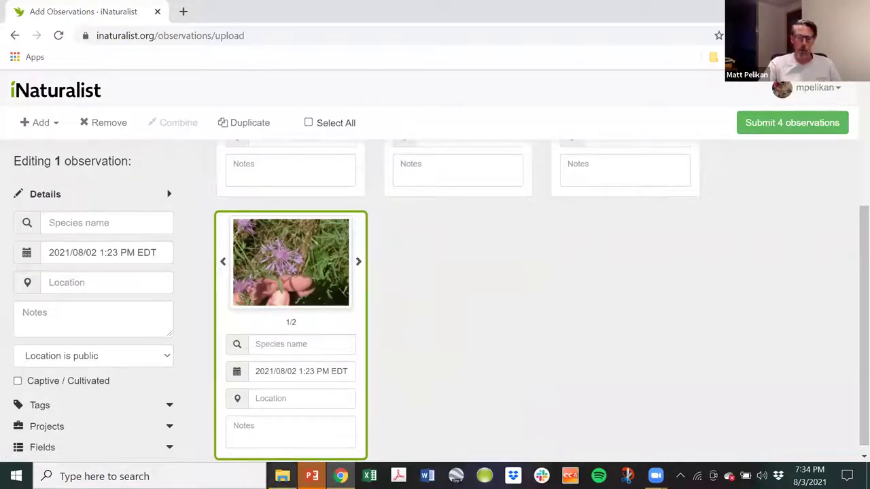
Add photo P1380224 as a new observation.
left_click(282, 477)
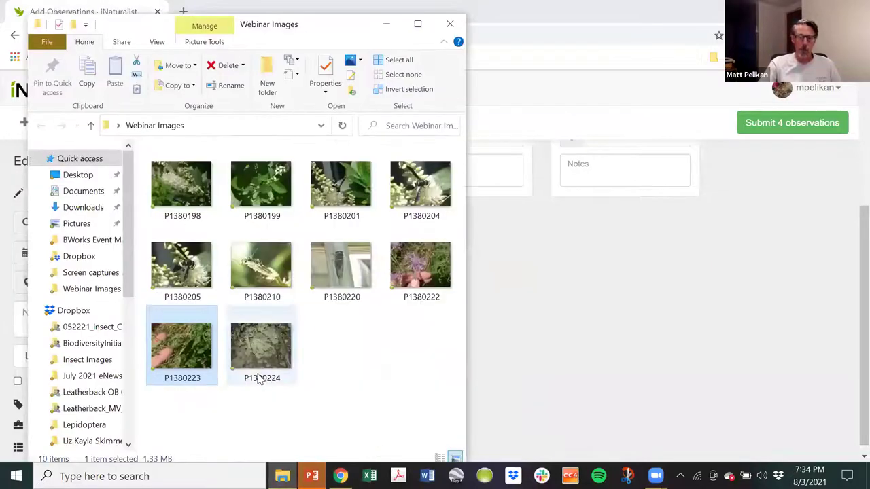
left_click_drag(253, 372, 565, 357)
scroll(781, 272, "up", 3)
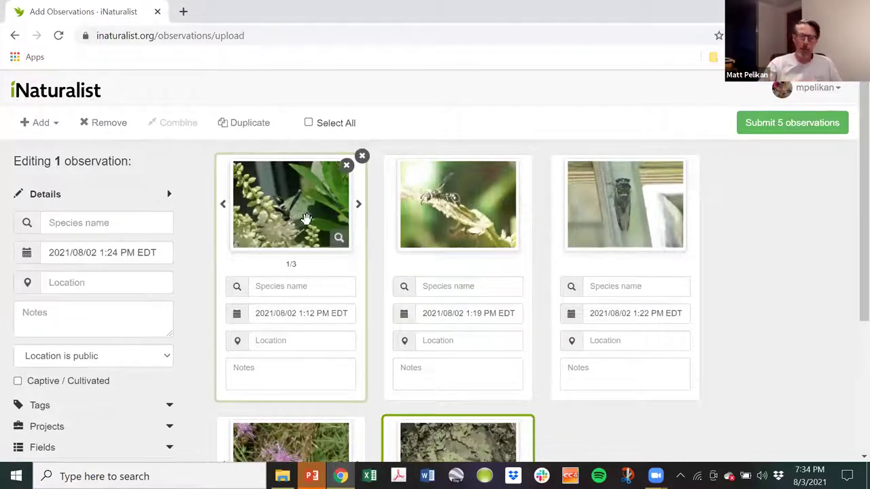
Name the first wasp Monobia quadridens after checking its species page, and the second Eumenes fraternus.
left_click(279, 287)
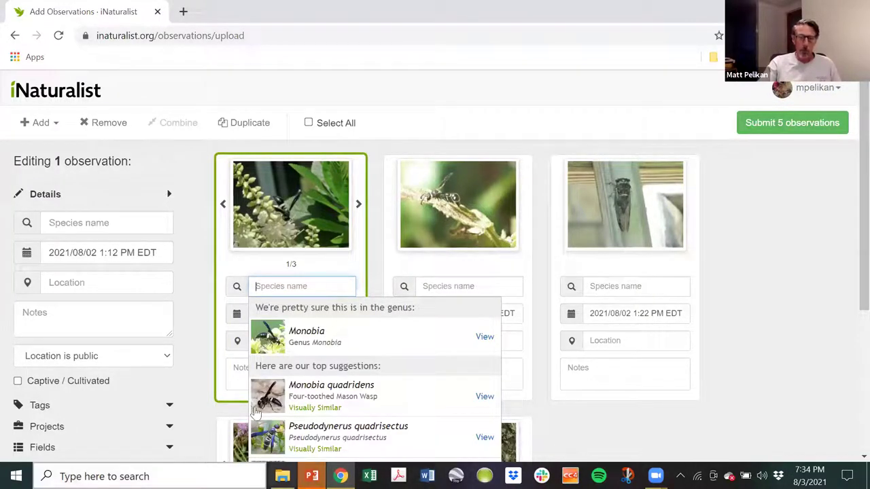
left_click(485, 397)
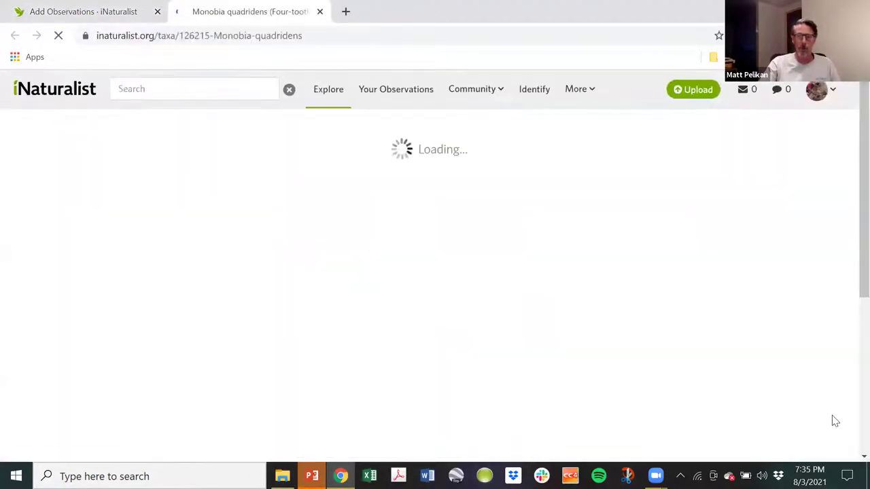
scroll(352, 382, "down", 2)
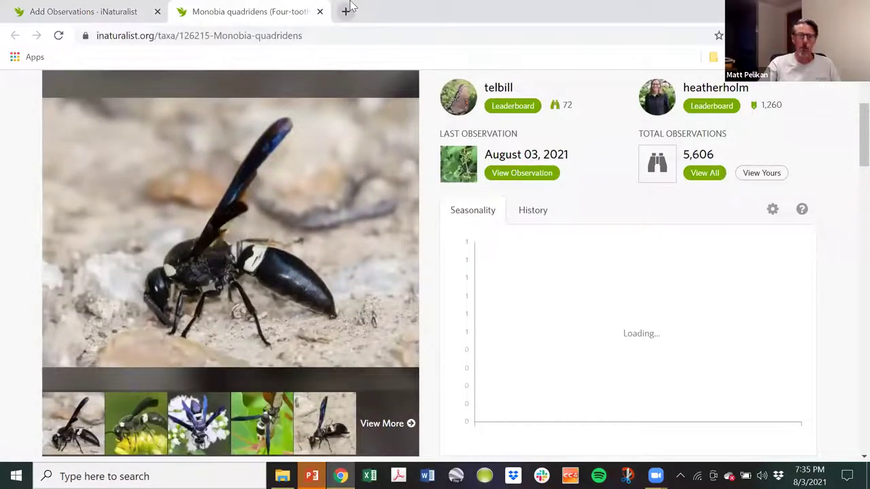
key("ctrl+w")
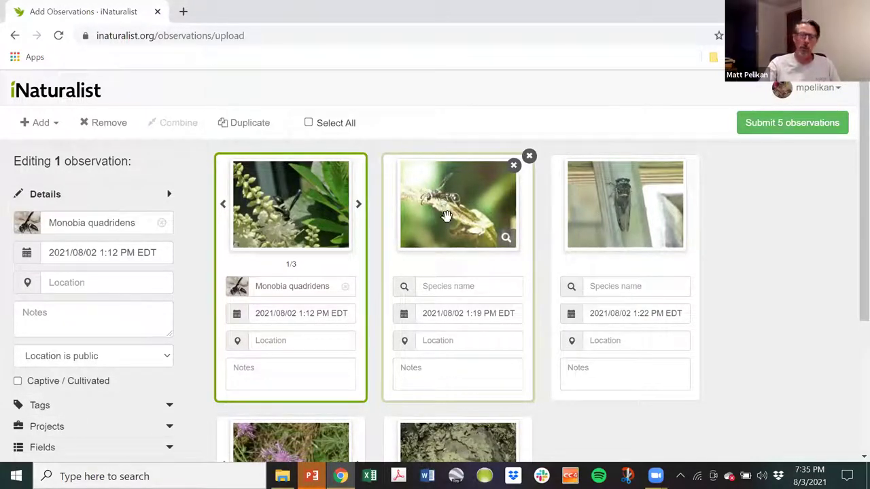
left_click(451, 286)
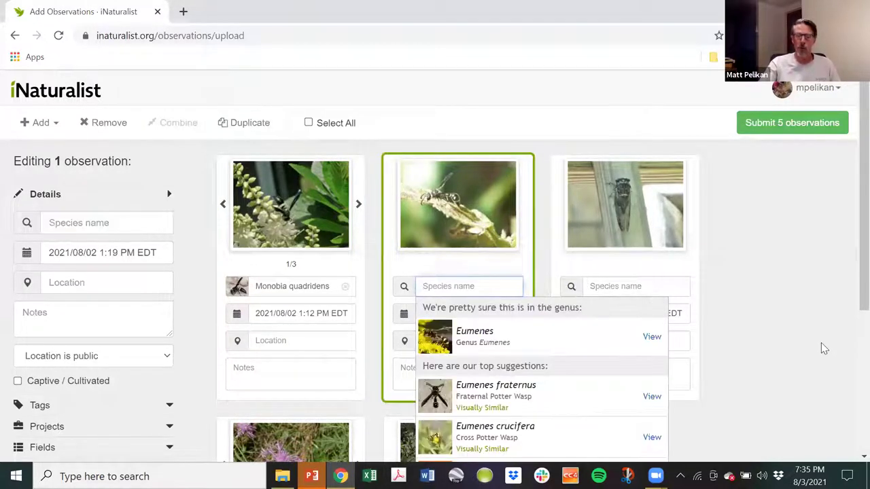
left_click(482, 394)
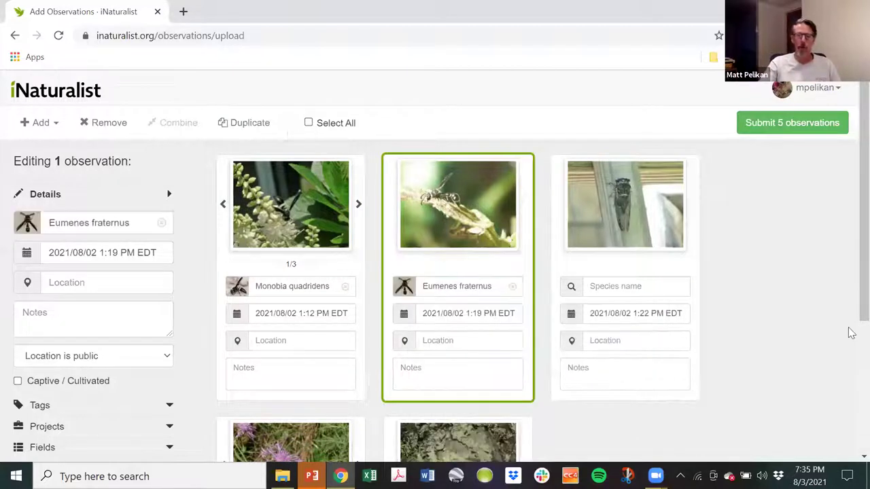
Review the Neotibicen lyricen species page from the cicada card's suggestions.
left_click(600, 286)
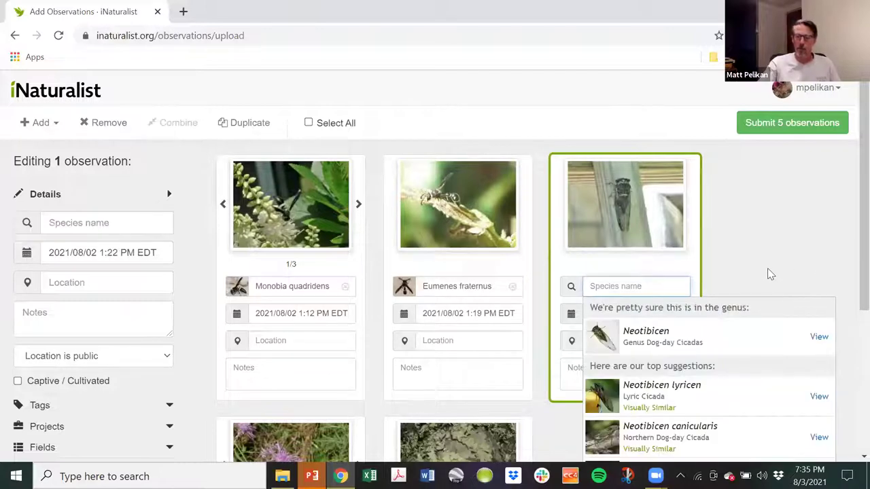
scroll(765, 266, "down", 1)
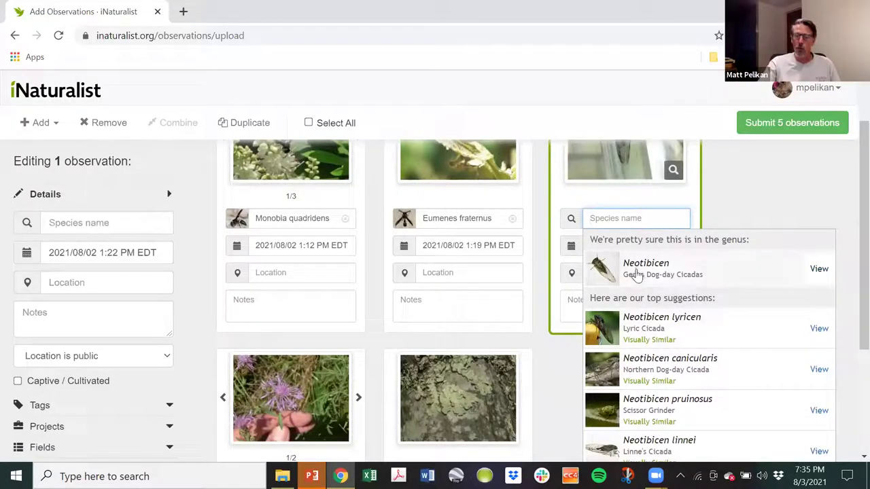
scroll(813, 216, "up", 1)
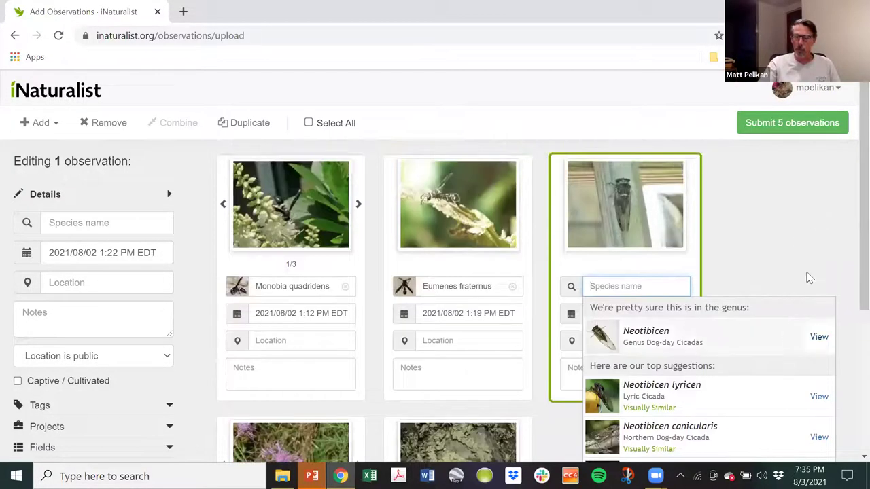
scroll(809, 278, "down", 2)
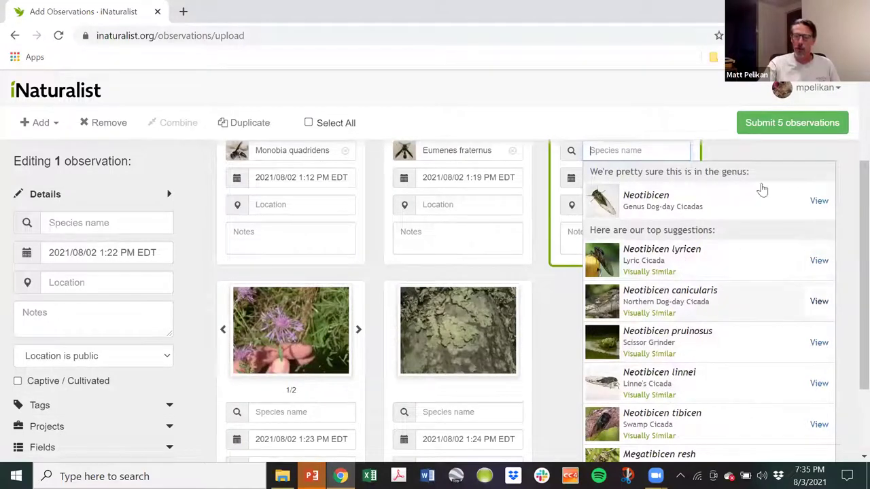
left_click(819, 275)
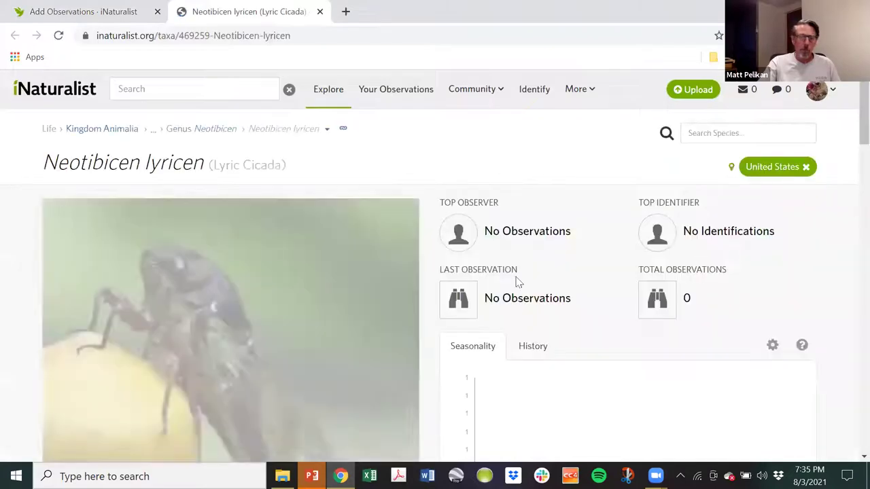
scroll(375, 305, "down", 6)
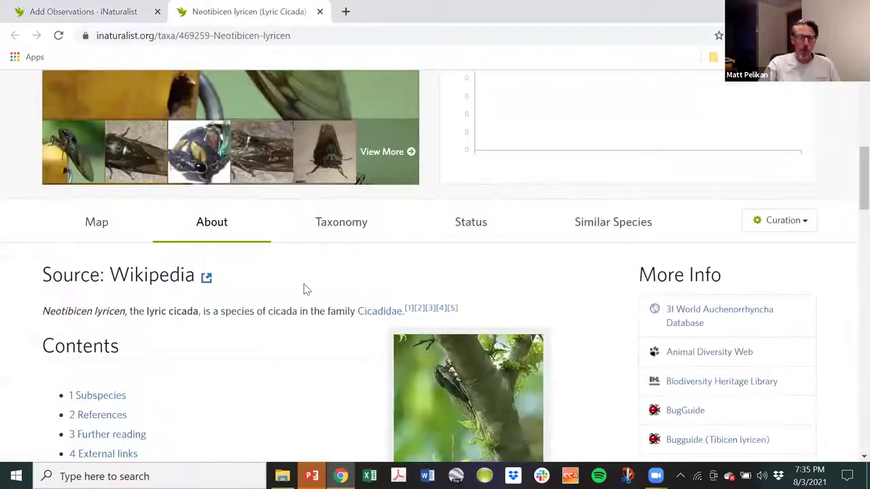
scroll(286, 289, "up", 3)
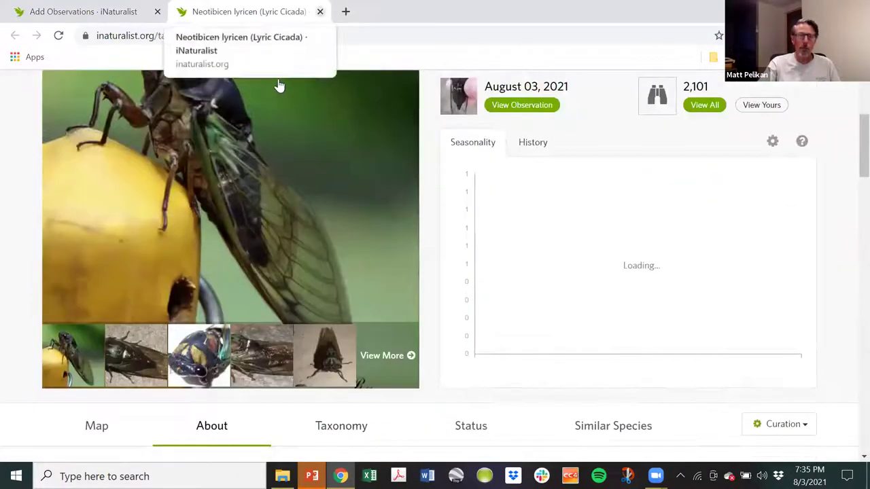
key("ctrl+w")
Identify the cicada observation as the genus Neotibicen.
scroll(720, 331, "up", 2)
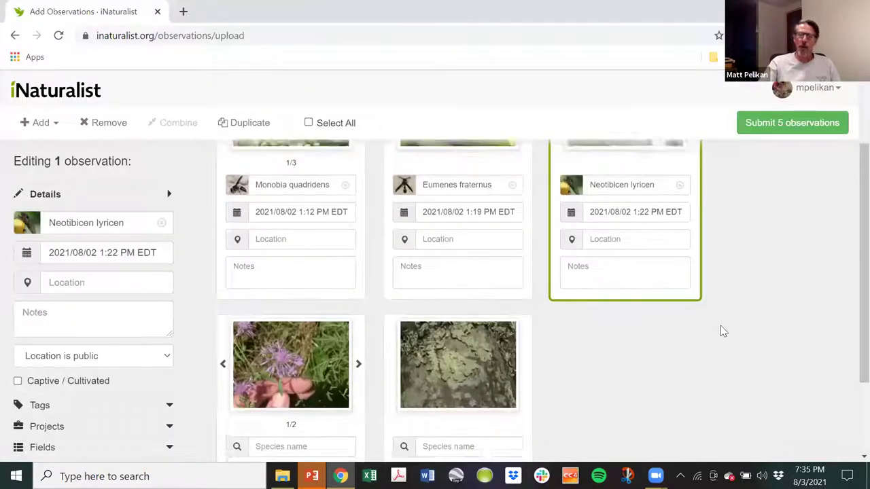
left_click(660, 286)
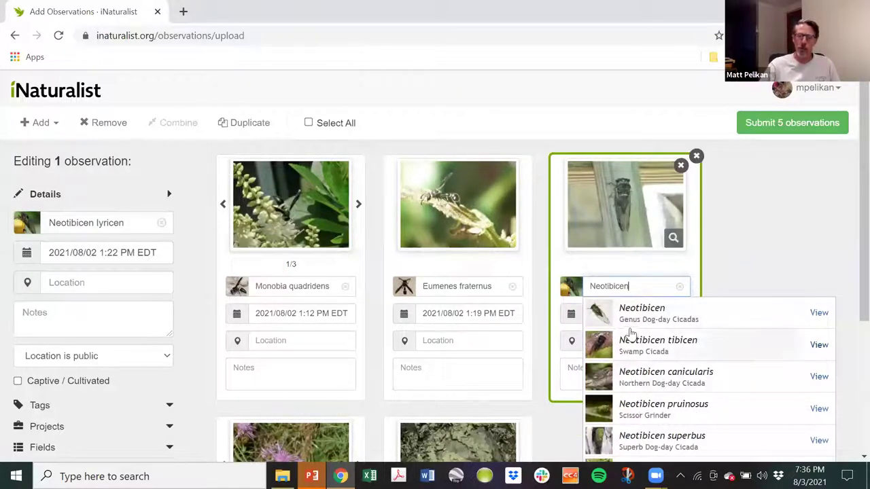
left_click(649, 319)
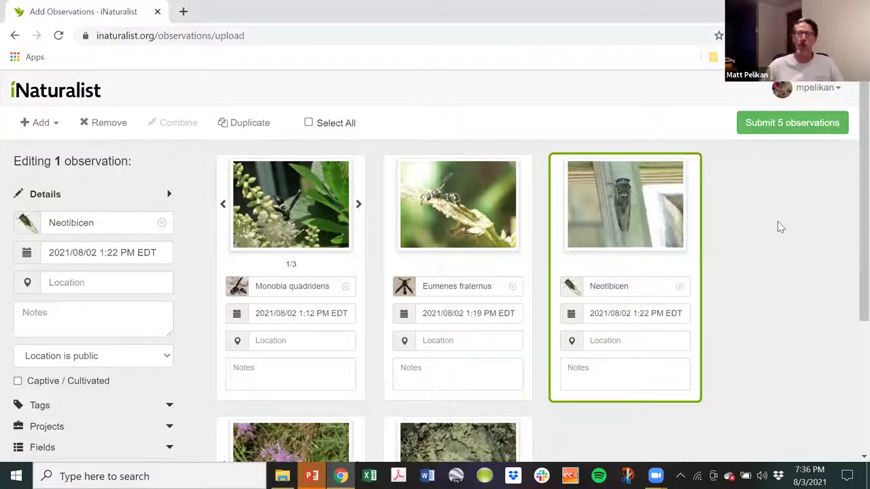
scroll(783, 228, "down", 1)
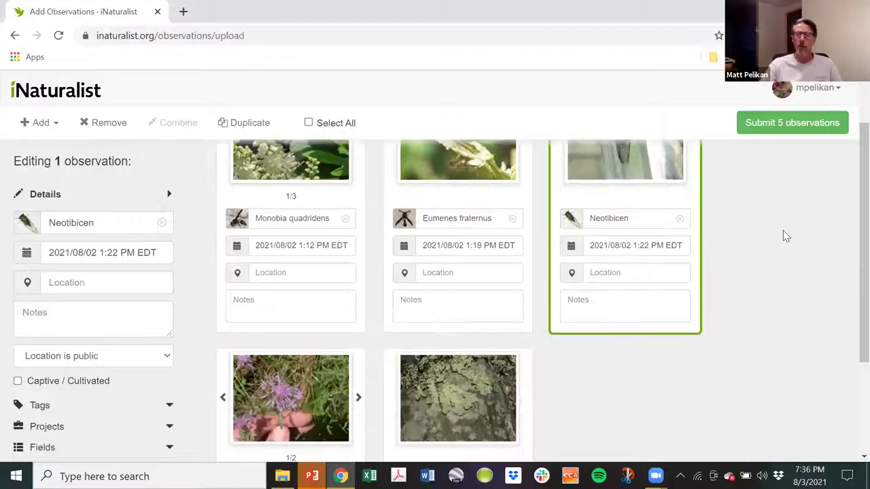
scroll(782, 238, "down", 1)
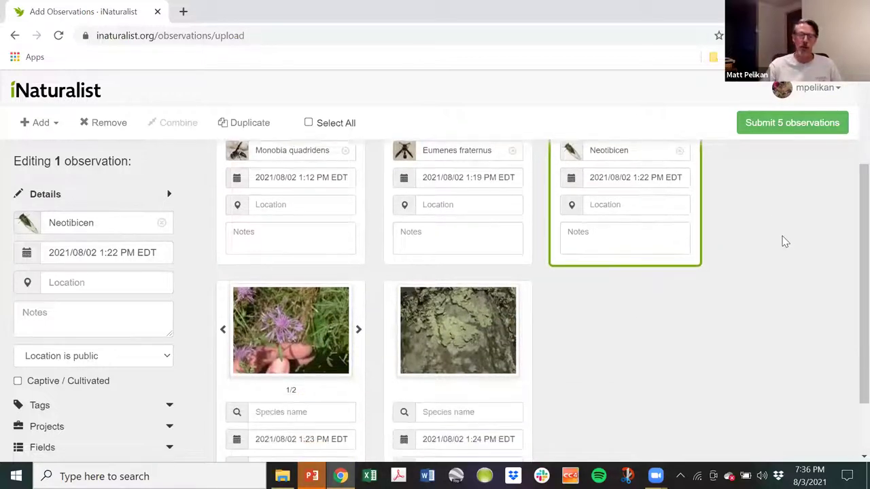
scroll(793, 268, "down", 1)
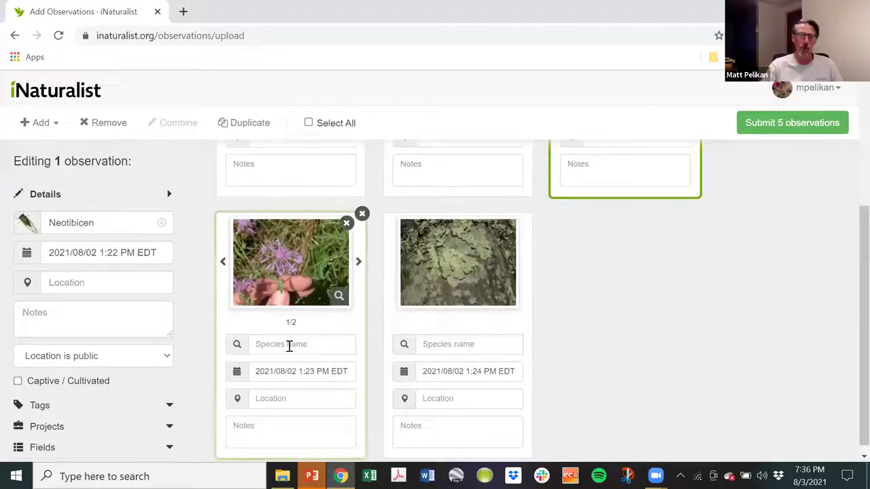
Name the flower Centaurea stoebe after checking its whole-plant photo, then close the species tab.
left_click(288, 345)
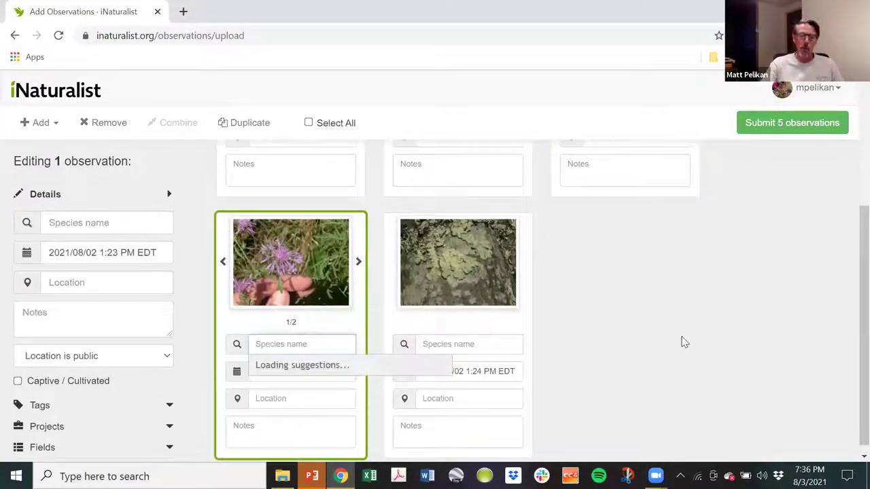
scroll(681, 344, "down", 1)
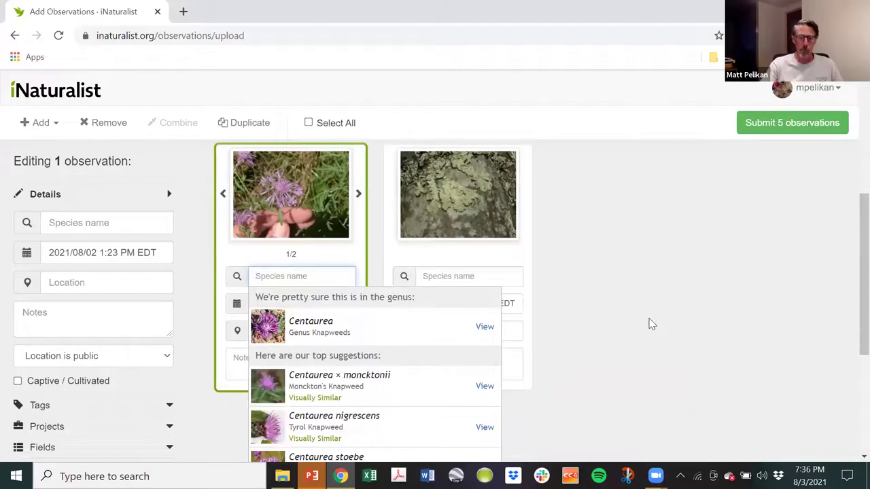
scroll(649, 320, "down", 1)
scroll(642, 303, "down", 1)
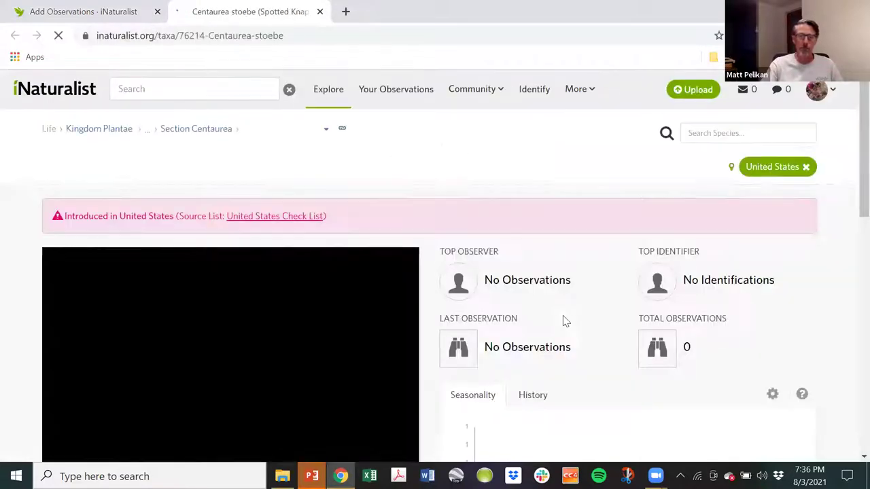
scroll(322, 346, "down", 5)
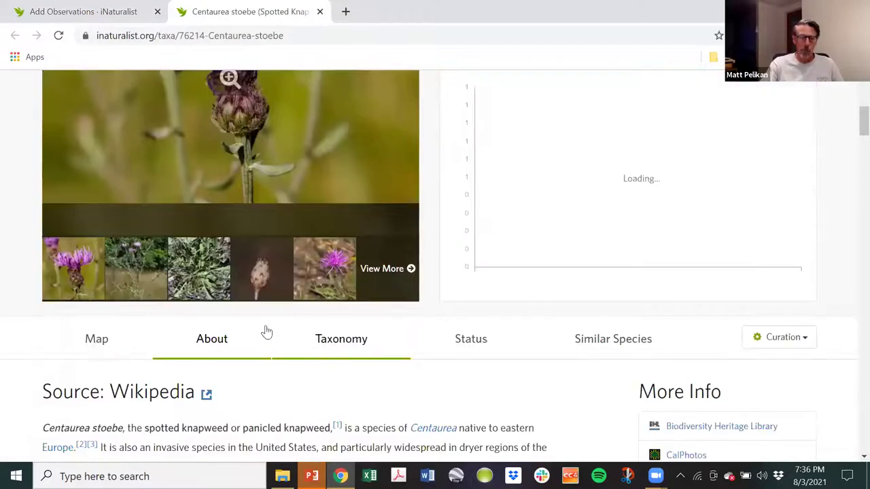
left_click(124, 272)
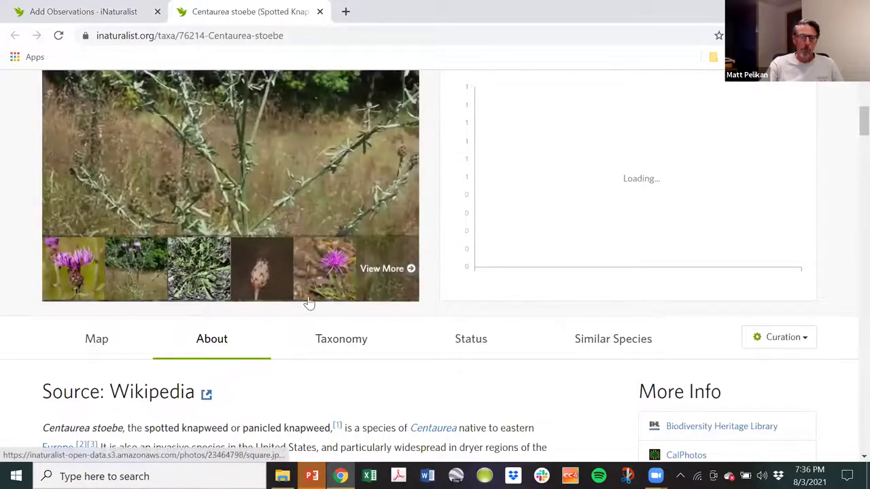
scroll(294, 214, "up", 2)
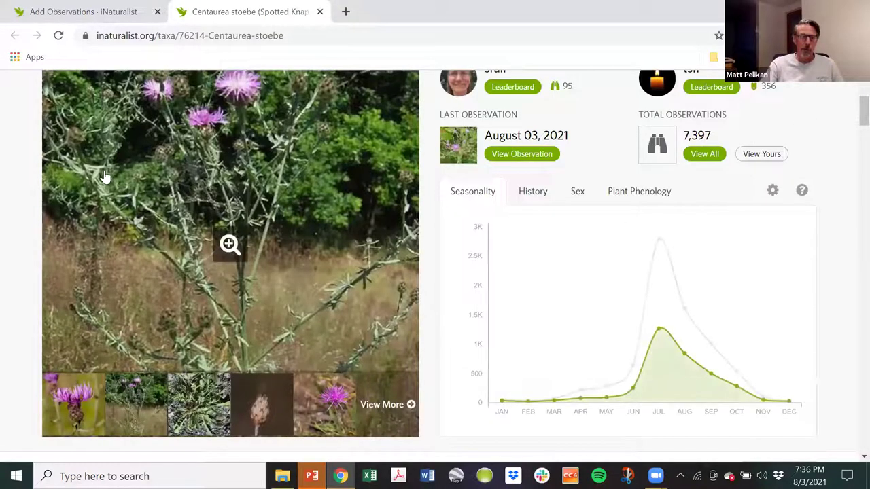
left_click(46, 13)
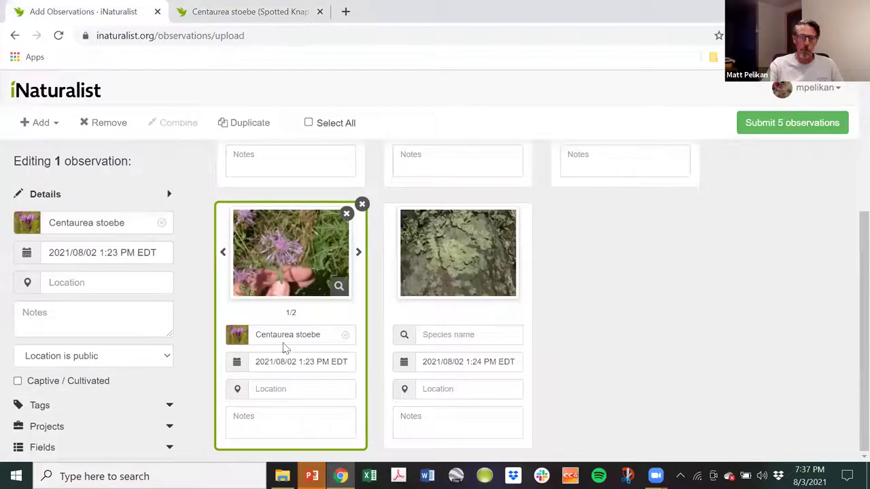
middle_click(284, 5)
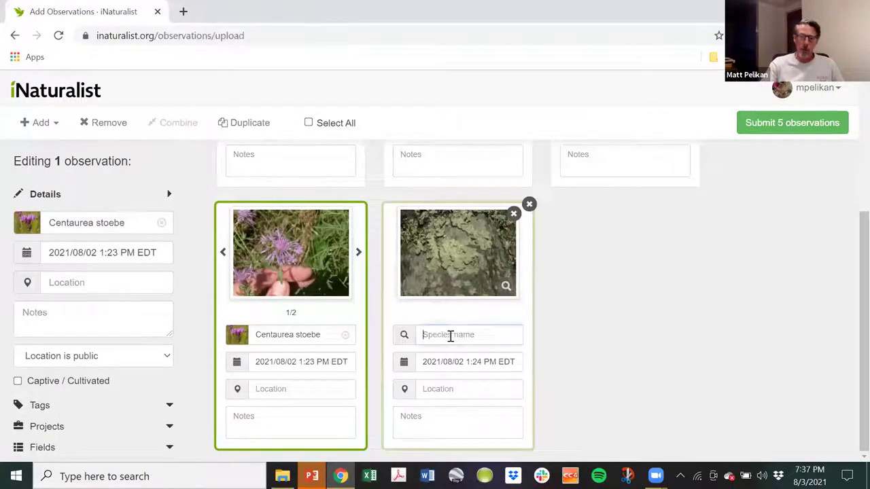
Pick Flavopunctelia flaventior from the lichen card's species suggestions.
left_click(437, 334)
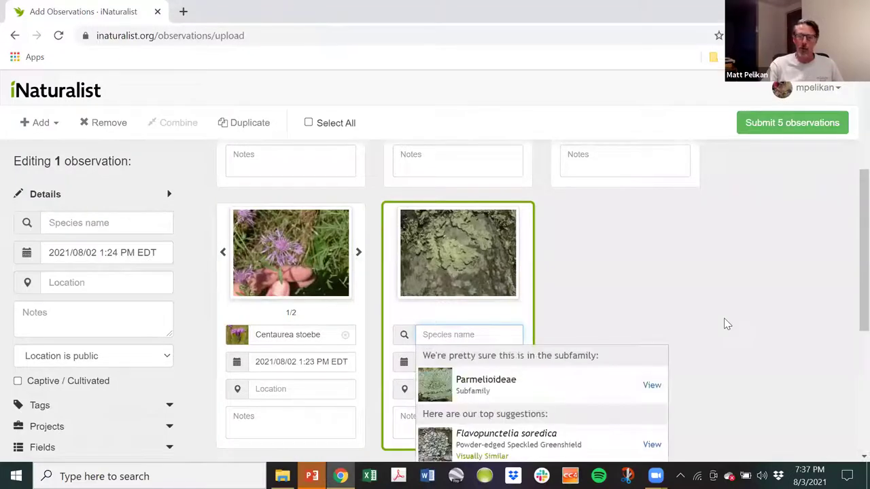
scroll(713, 271, "down", 2)
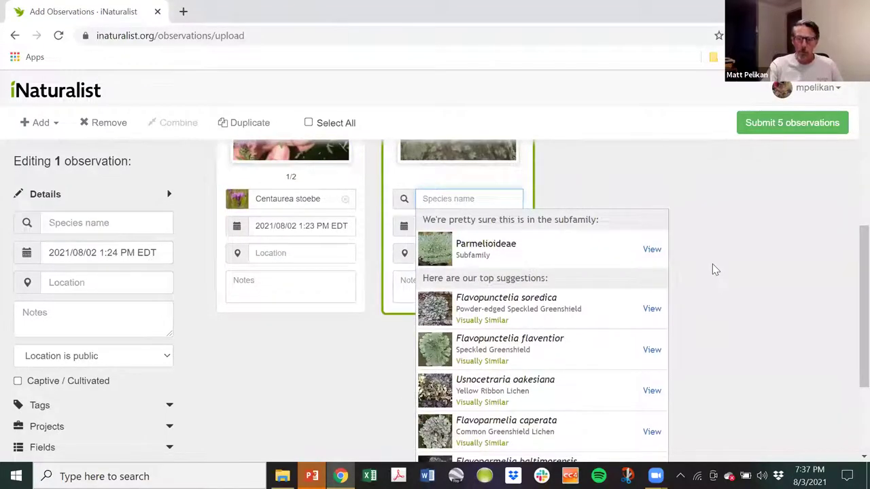
scroll(740, 290, "up", 1)
scroll(741, 290, "down", 1)
scroll(740, 290, "down", 1)
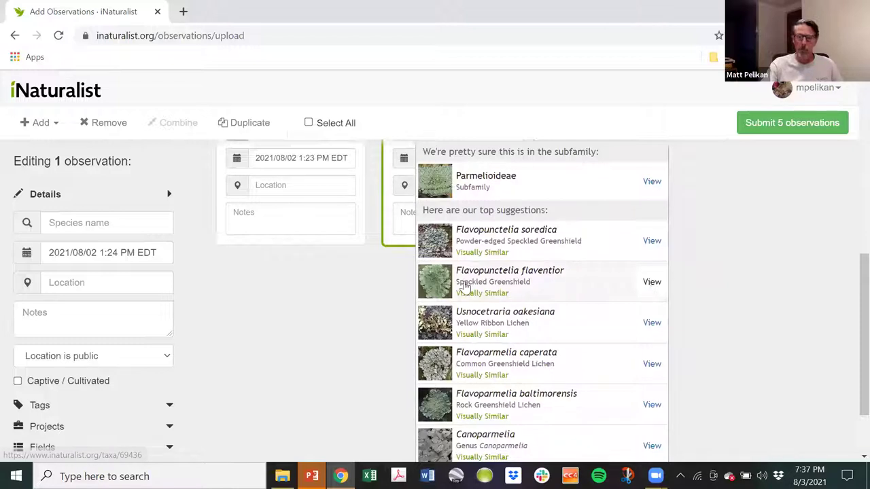
left_click(441, 294)
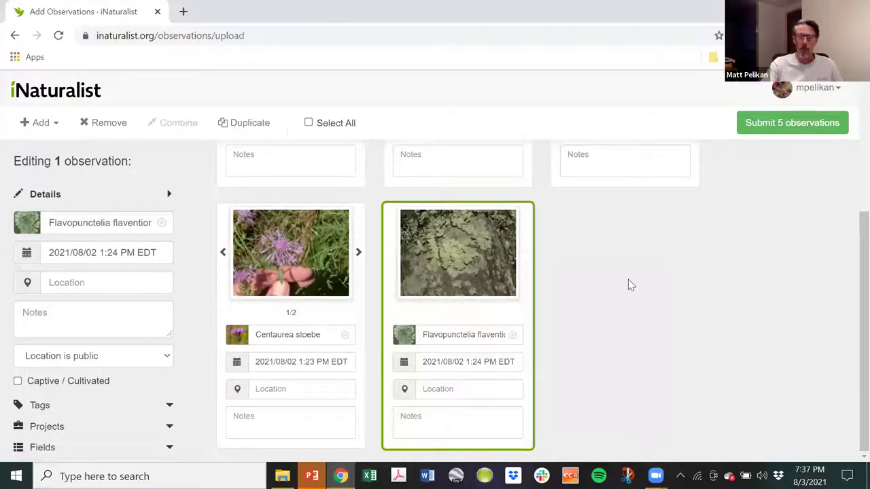
scroll(659, 299, "up", 3)
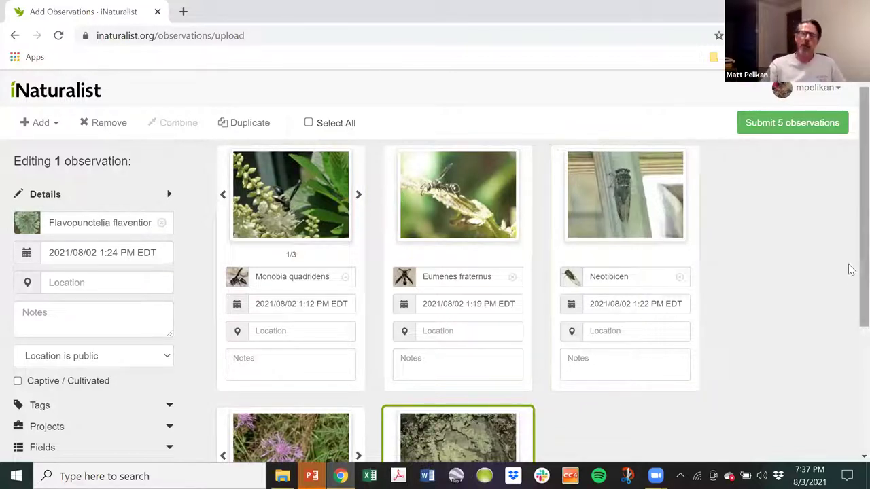
Search the house's street address on the Monobia location map and move the accuracy circle over the yard.
left_click(271, 331)
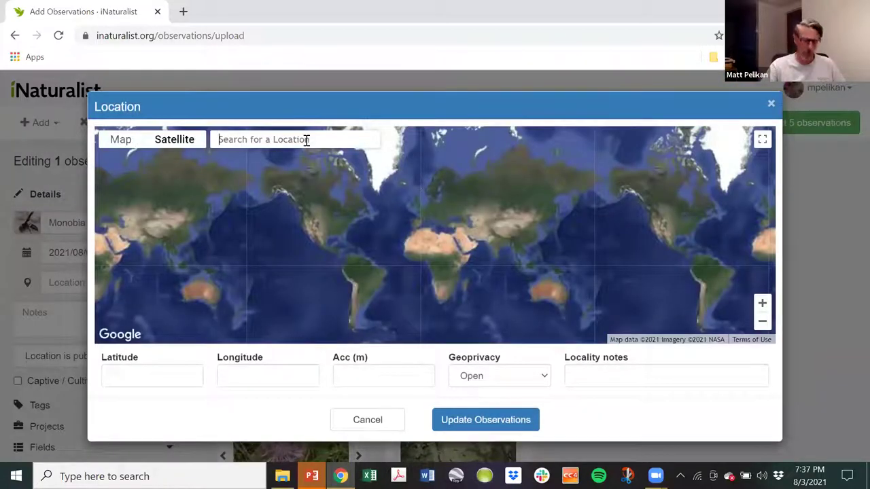
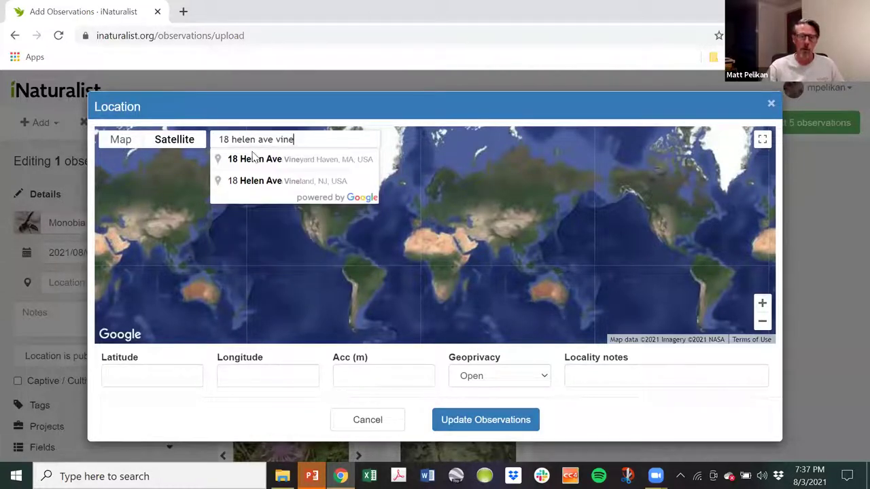
left_click(258, 163)
scroll(358, 247, "up", 1)
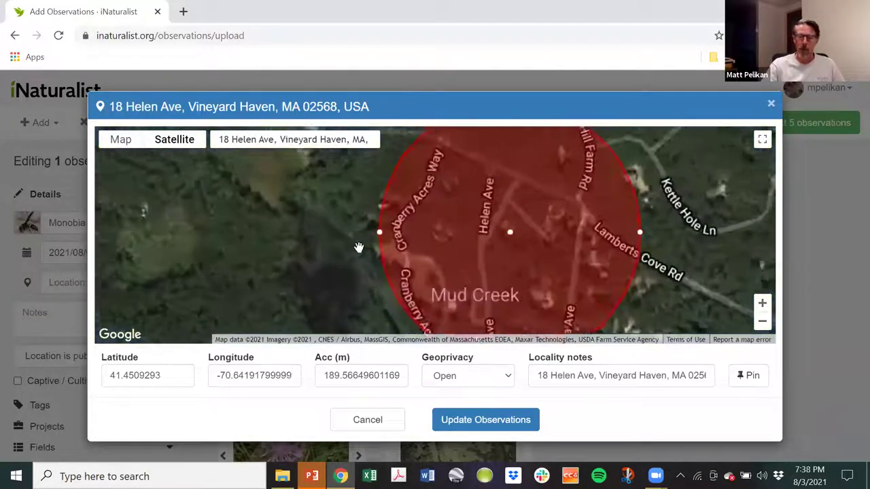
scroll(359, 247, "up", 1)
left_click_drag(413, 235, 210, 258)
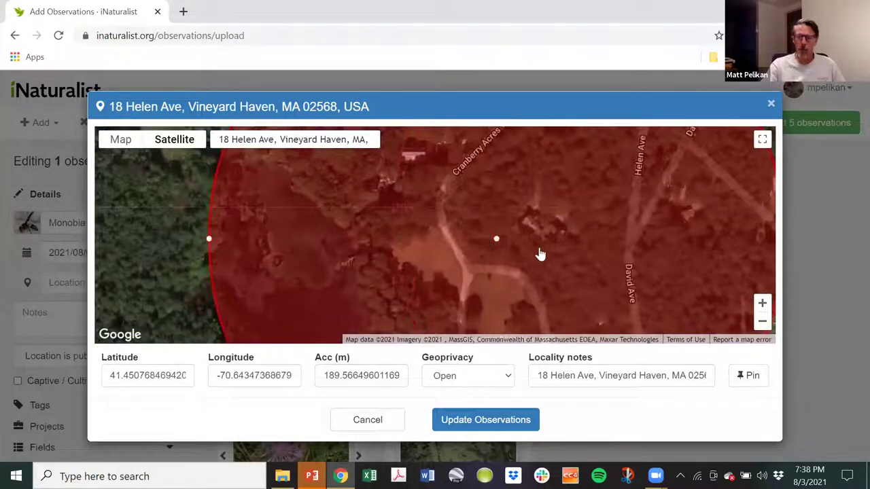
left_click(306, 207)
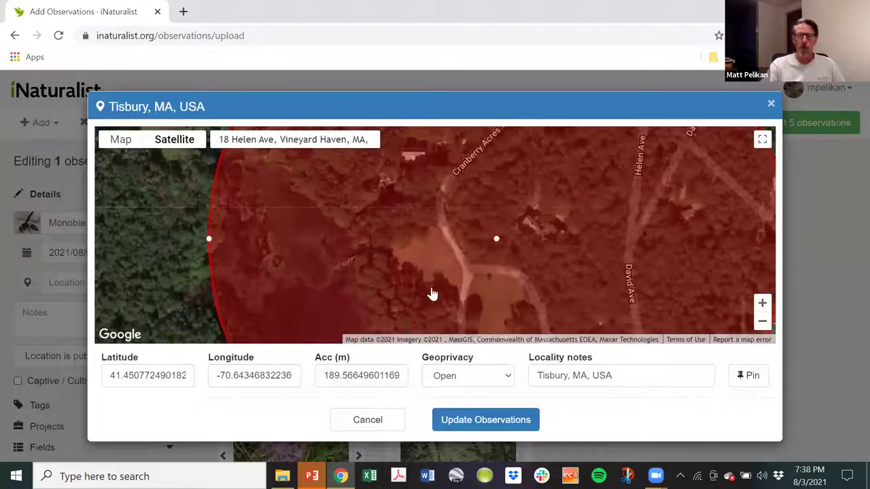
left_click_drag(511, 221, 380, 289)
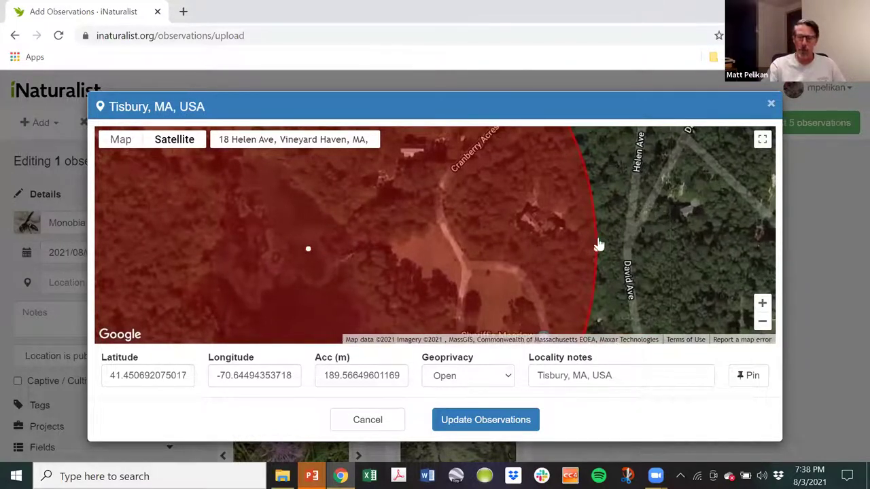
Pin the location precisely on the house and save it to the Monobia observation.
left_click_drag(609, 221, 646, 231)
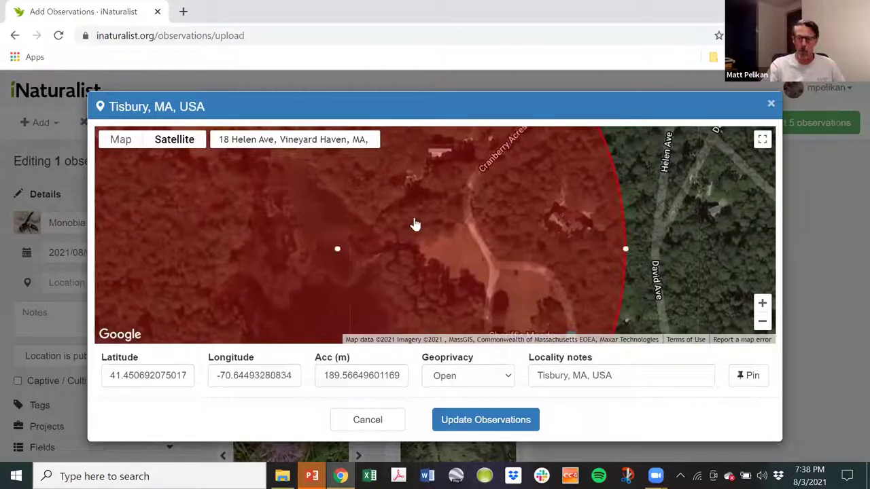
scroll(679, 219, "up", 2)
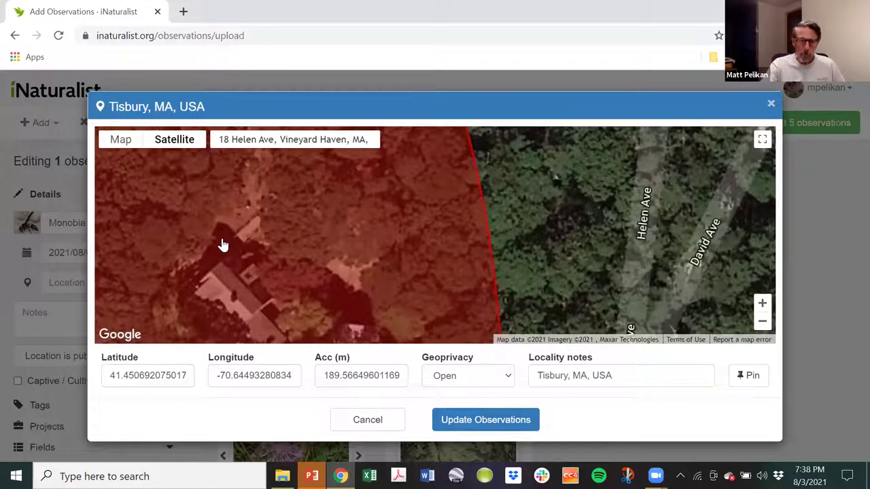
left_click(223, 239)
left_click_drag(398, 252, 497, 233)
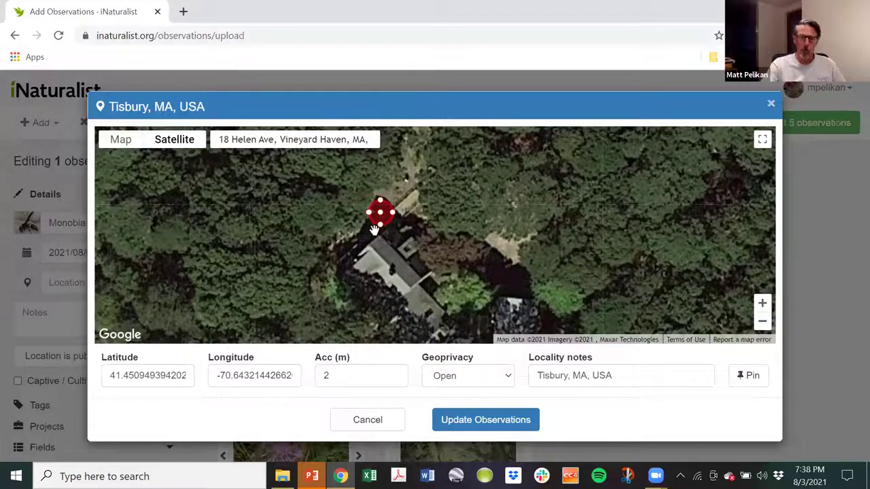
left_click_drag(473, 223, 504, 227)
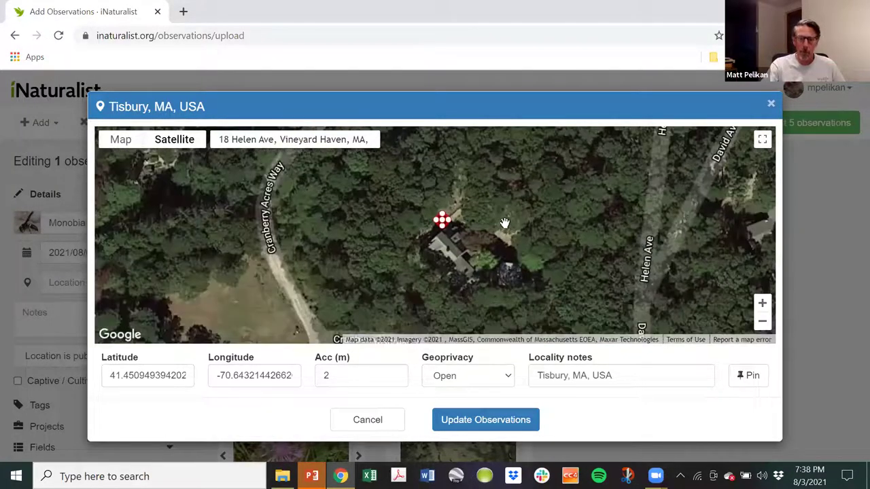
left_click_drag(395, 282, 358, 286)
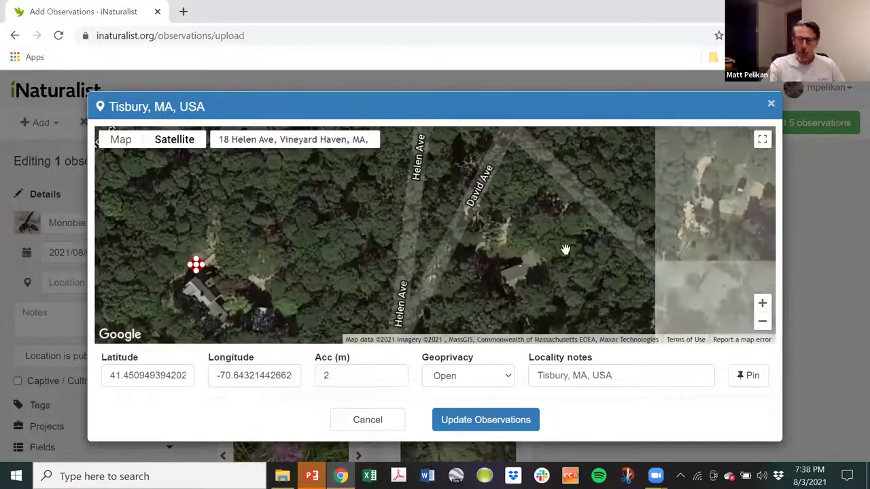
left_click_drag(553, 235, 521, 243)
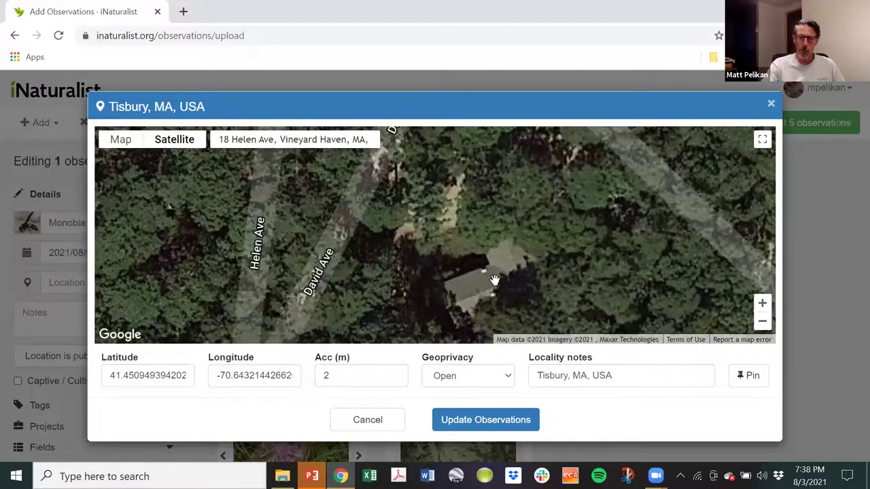
left_click(480, 260)
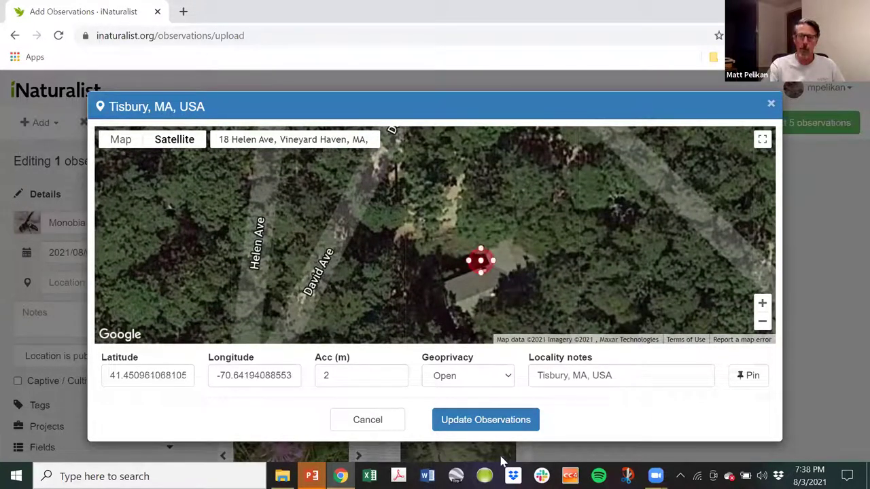
left_click(494, 418)
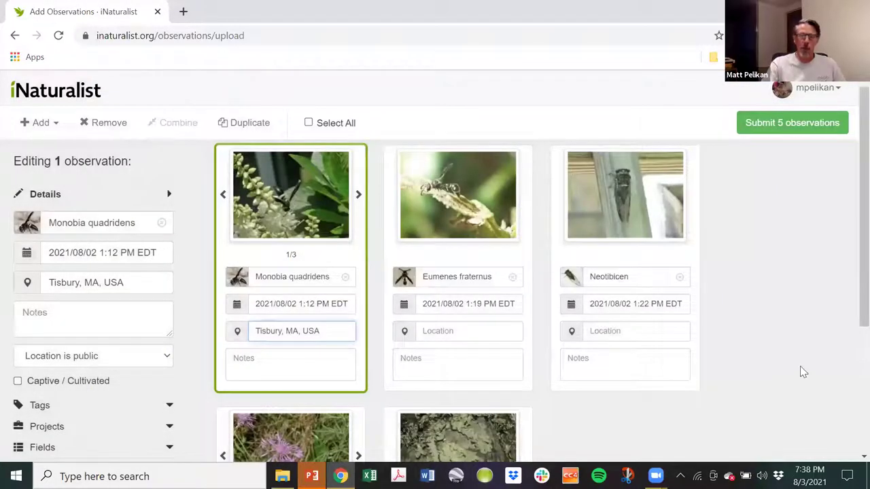
Pin the Eumenes fraternus observation's location beside the house and save it.
left_click(460, 331)
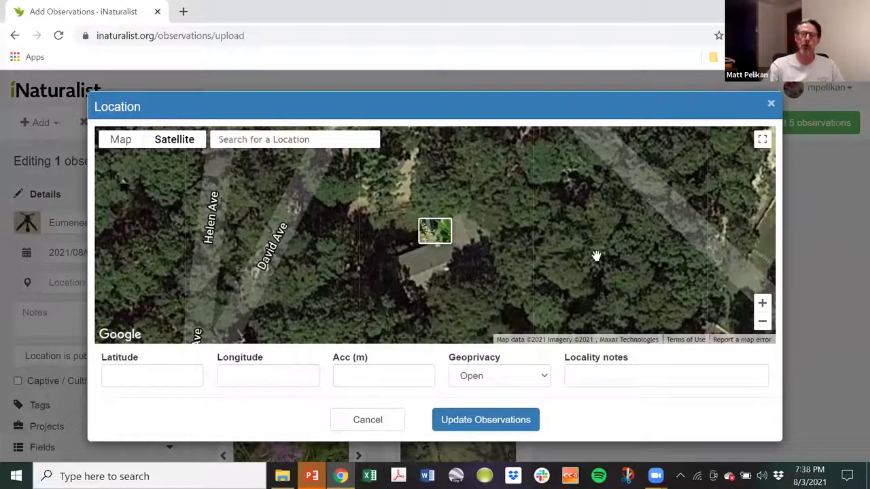
scroll(594, 255, "down", 1)
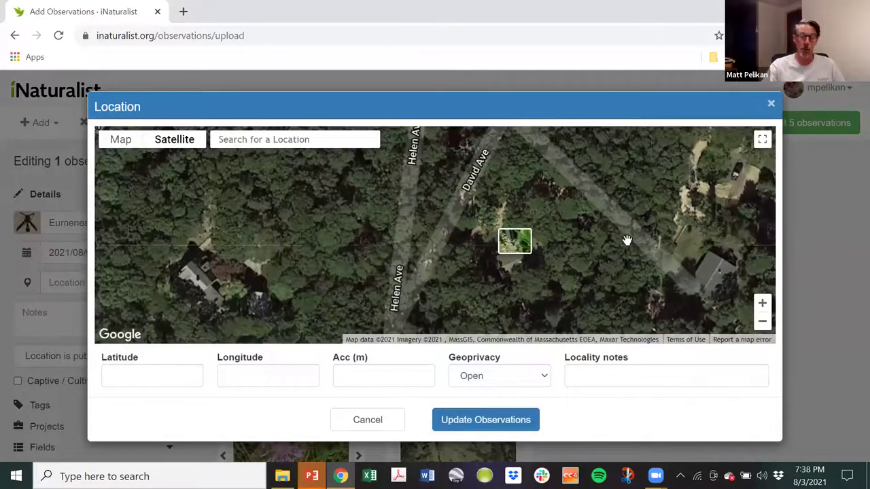
scroll(575, 264, "up", 1)
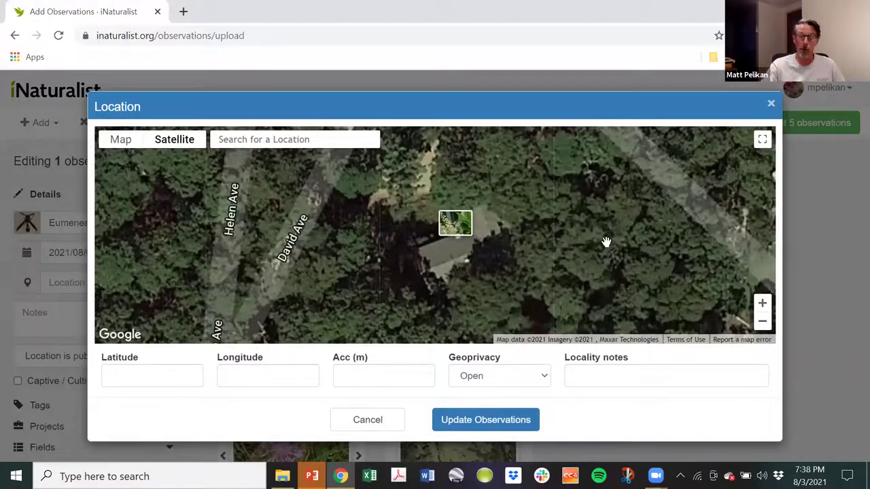
left_click(523, 175)
left_click(503, 421)
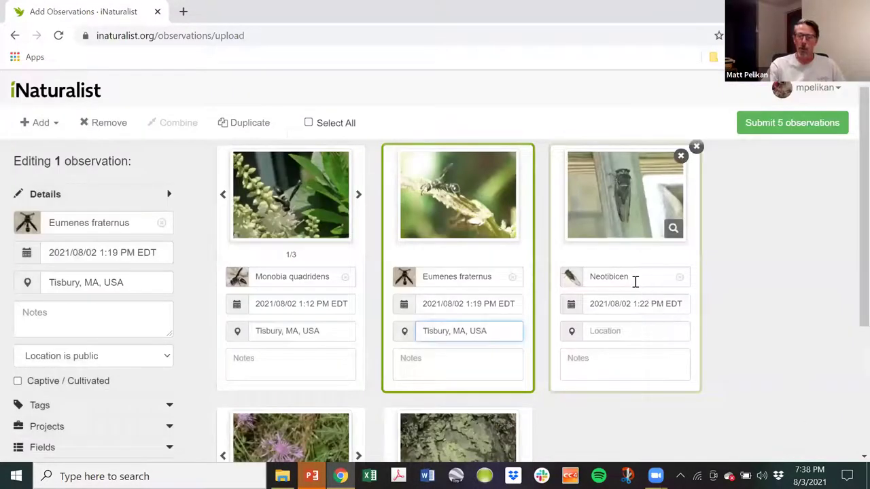
Pin the Neotibicen cicada observation's location on the map and save it.
left_click(635, 279)
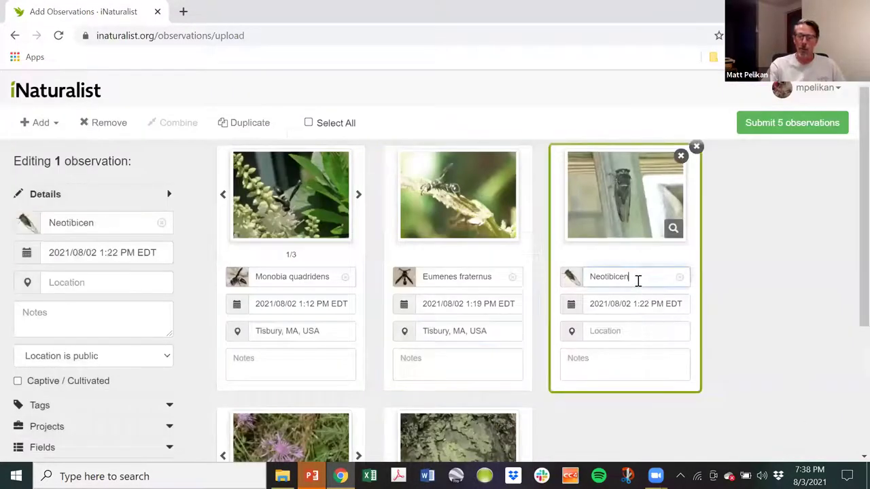
left_click(802, 246)
left_click(626, 332)
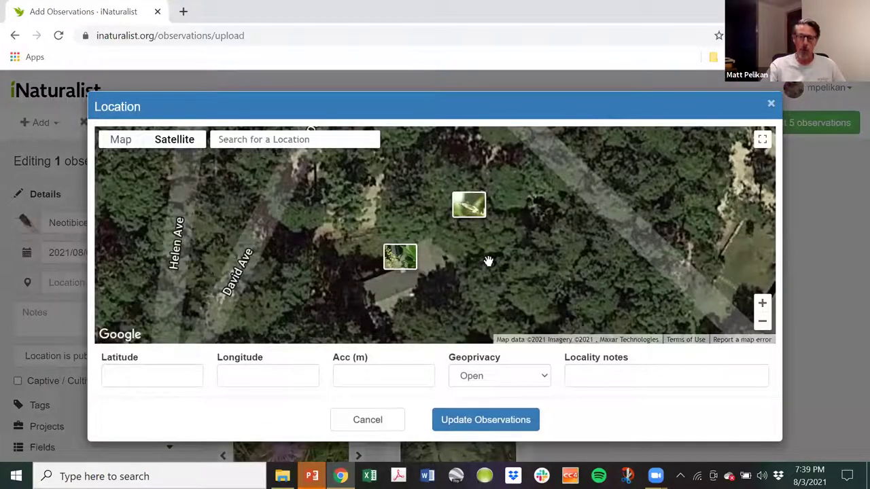
left_click(488, 261)
left_click(479, 420)
Pin the Centaurea stoebe observation's location on the ground south of the house.
scroll(768, 319, "down", 3)
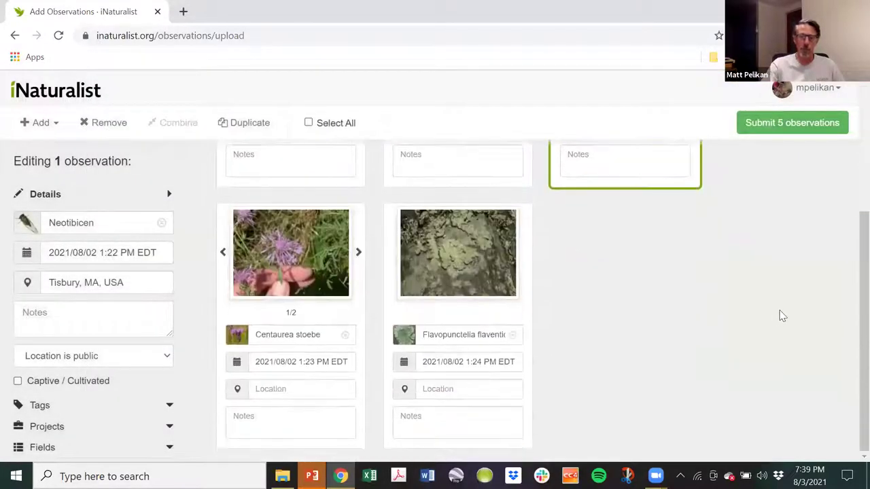
left_click(299, 393)
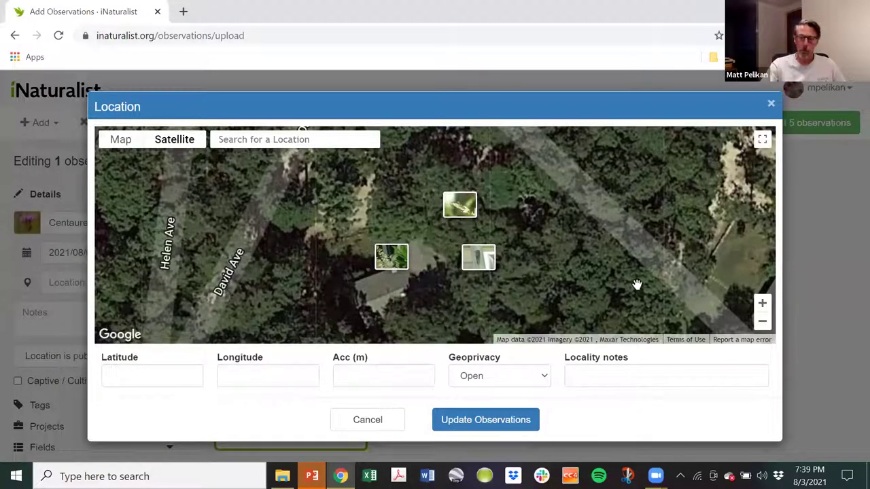
left_click_drag(635, 286, 621, 214)
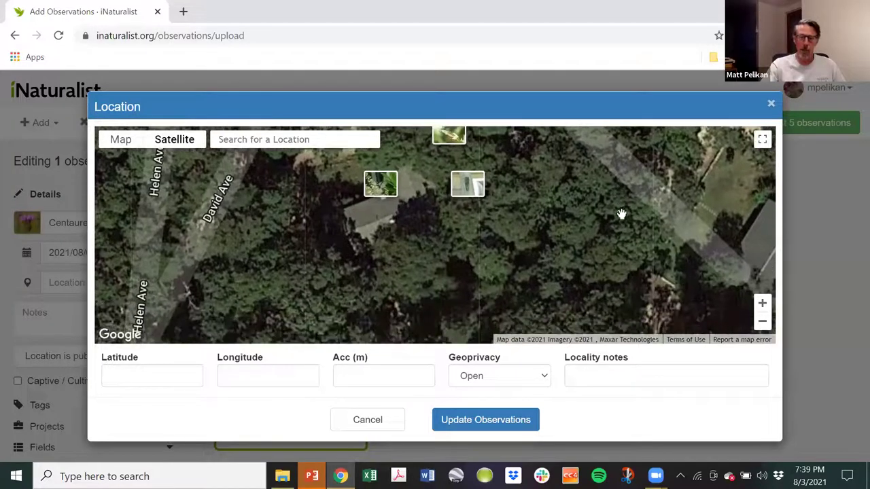
left_click(392, 292)
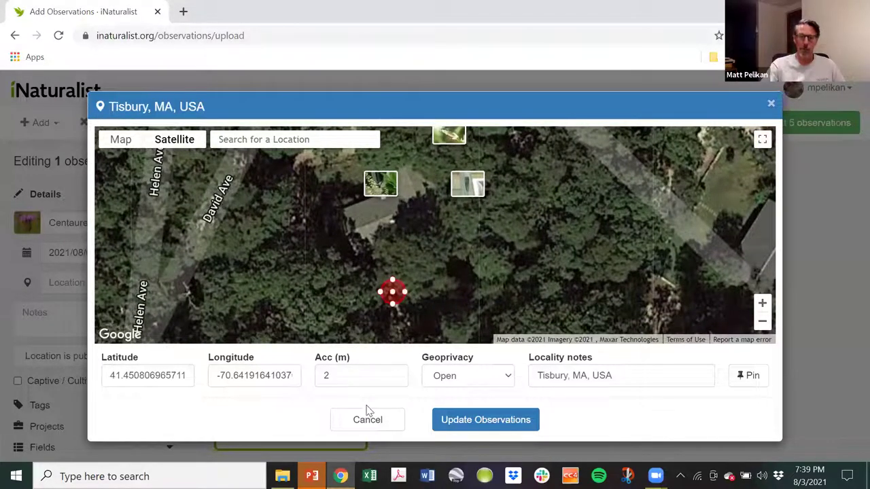
left_click(465, 420)
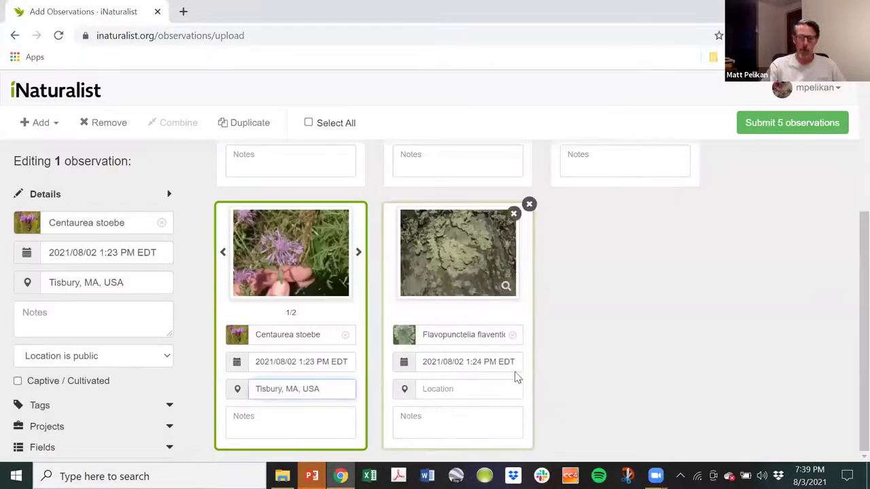
Pin the lichen observation's location on the map and save it.
left_click(475, 387)
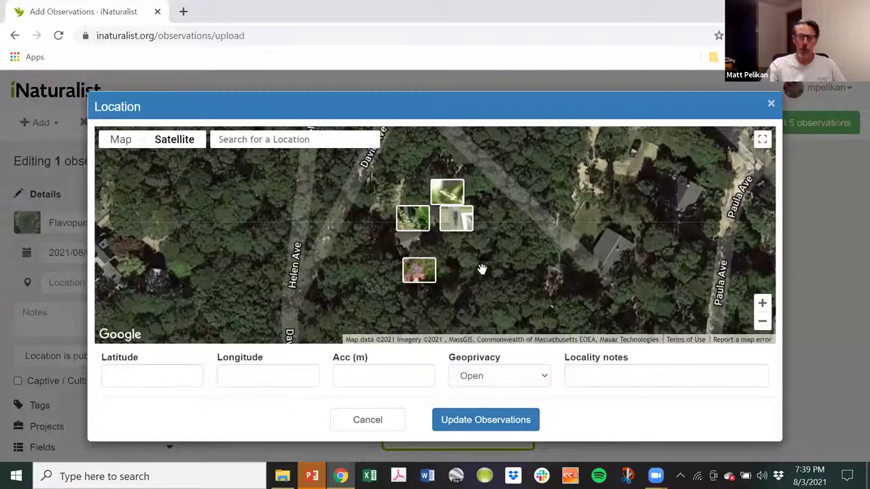
left_click(482, 270)
left_click(467, 419)
scroll(739, 344, "up", 3)
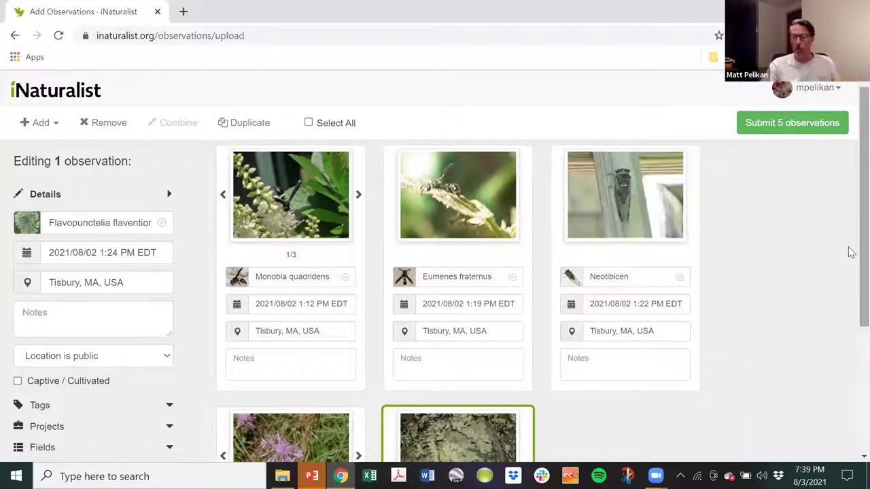
Submit all five observations so they list as Needs ID in Tisbury, MA, USA.
left_click(801, 126)
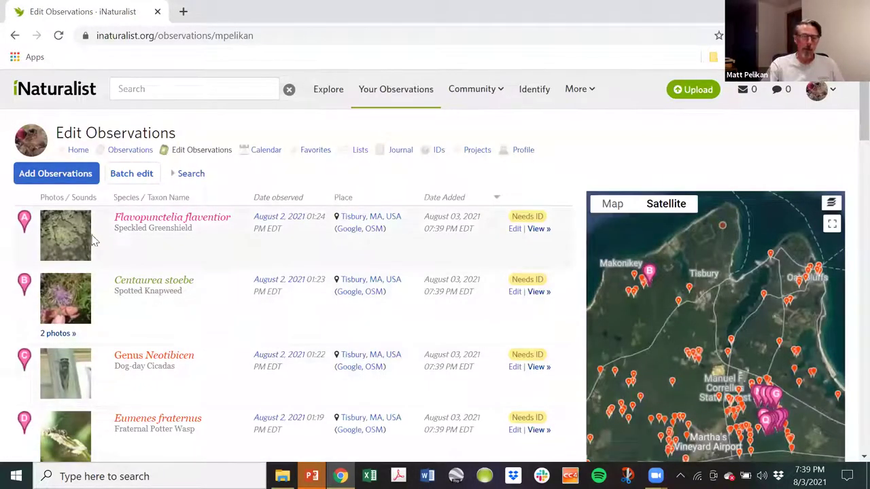
Open the Flavopunctelia flaventior lichen observation and look over its page.
left_click(63, 241)
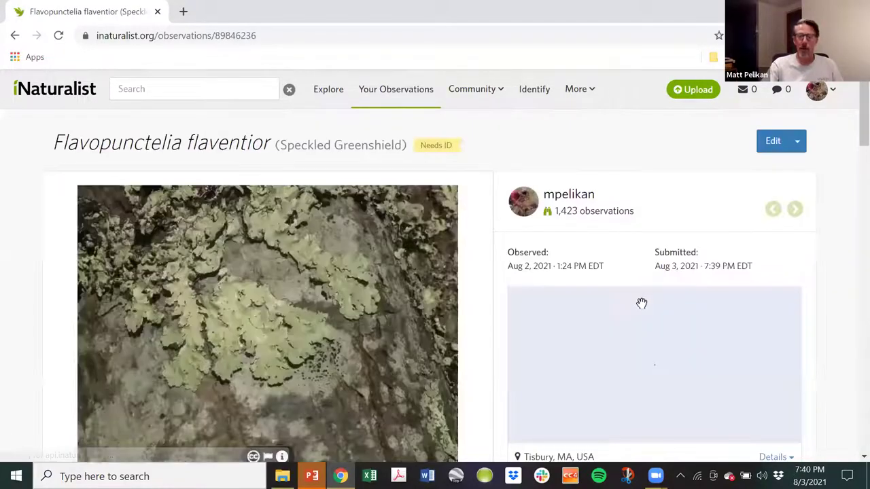
scroll(433, 225, "down", 2)
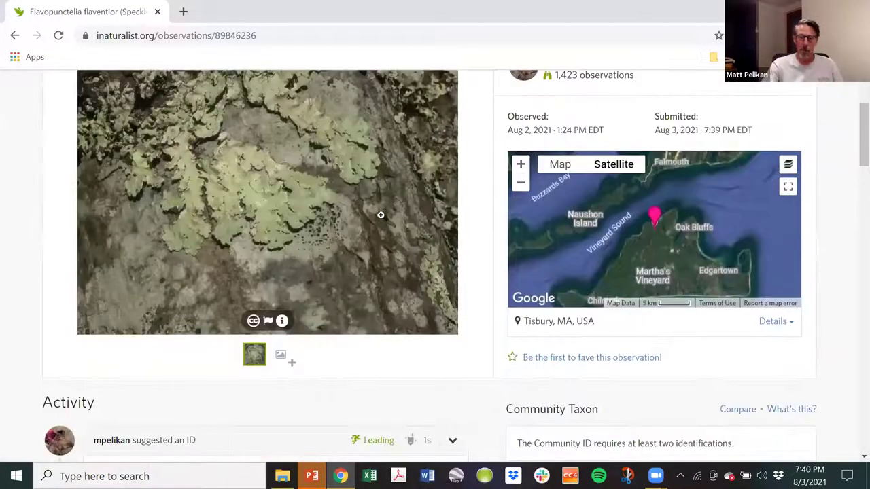
scroll(407, 288, "up", 2)
scroll(401, 278, "down", 5)
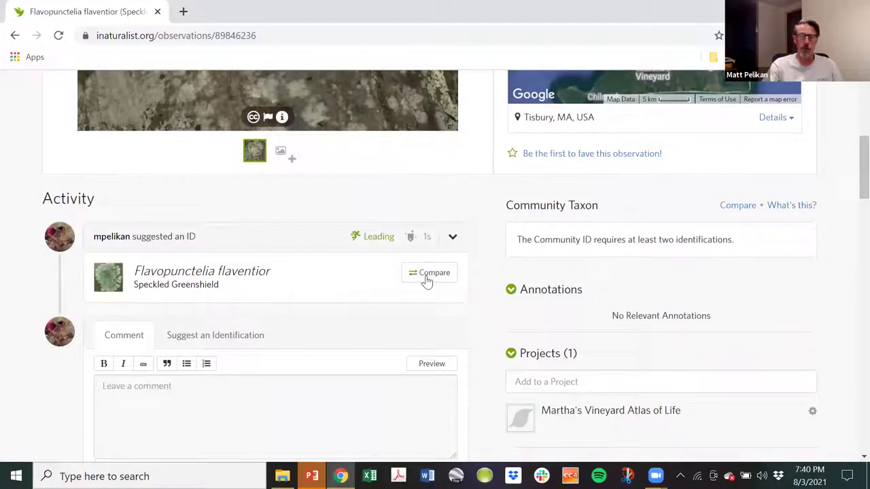
Compare the lichen ID with similar species recorded in Massachusetts, US, then close the comparison.
left_click(426, 278)
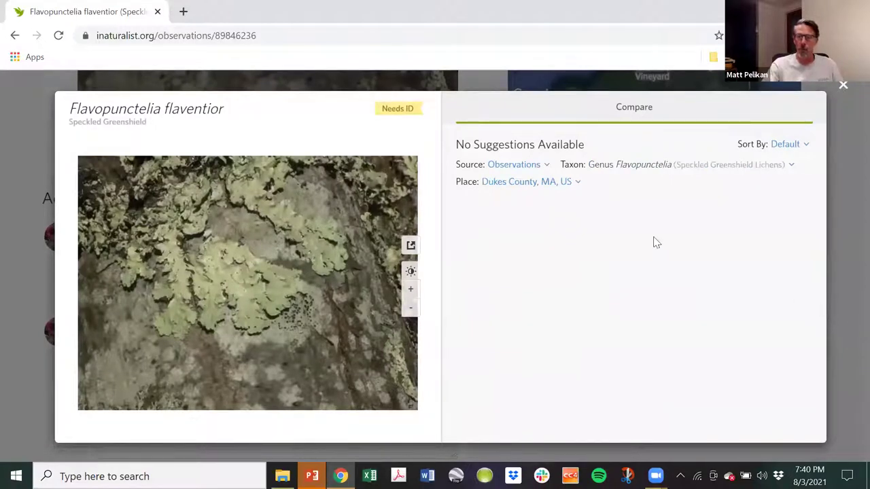
left_click(507, 184)
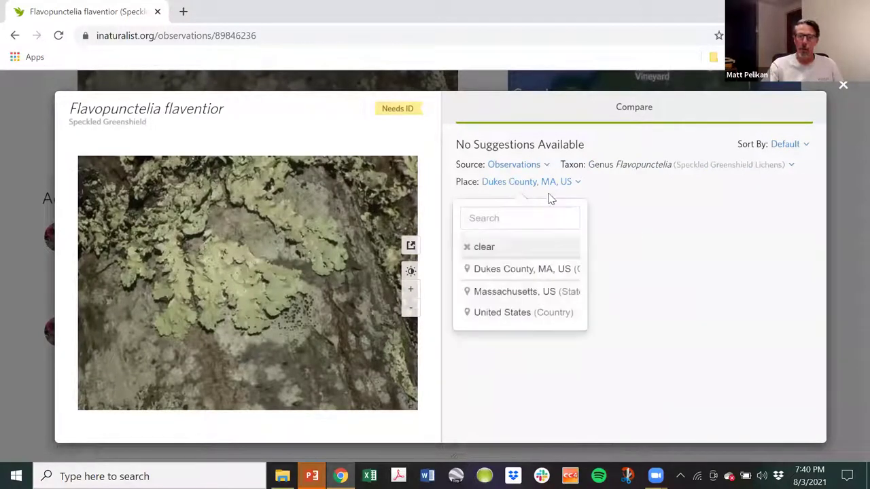
left_click(508, 292)
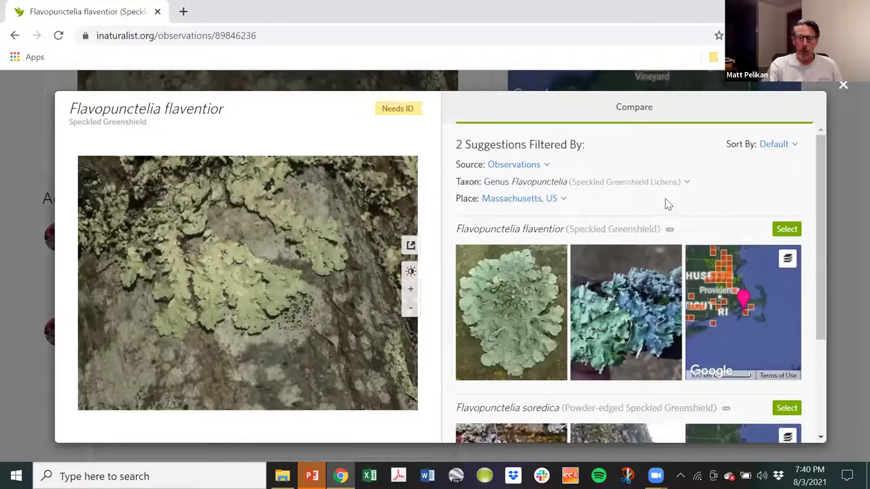
scroll(649, 237, "down", 2)
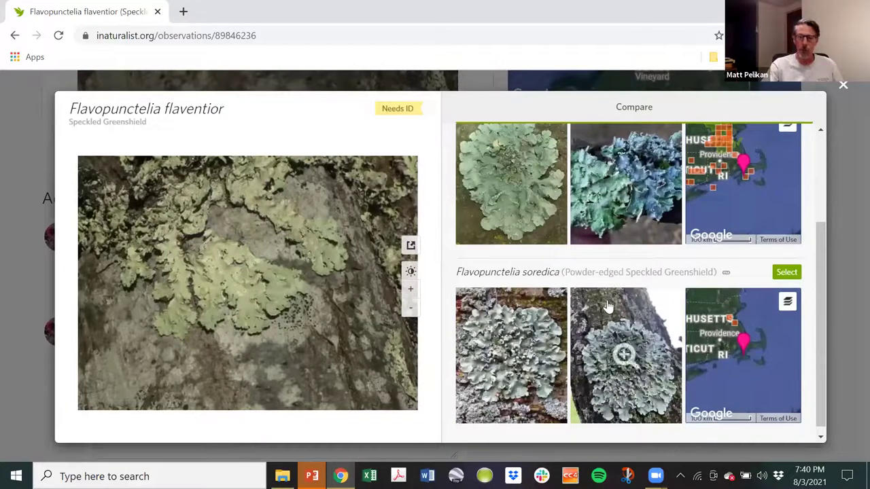
scroll(605, 305, "up", 2)
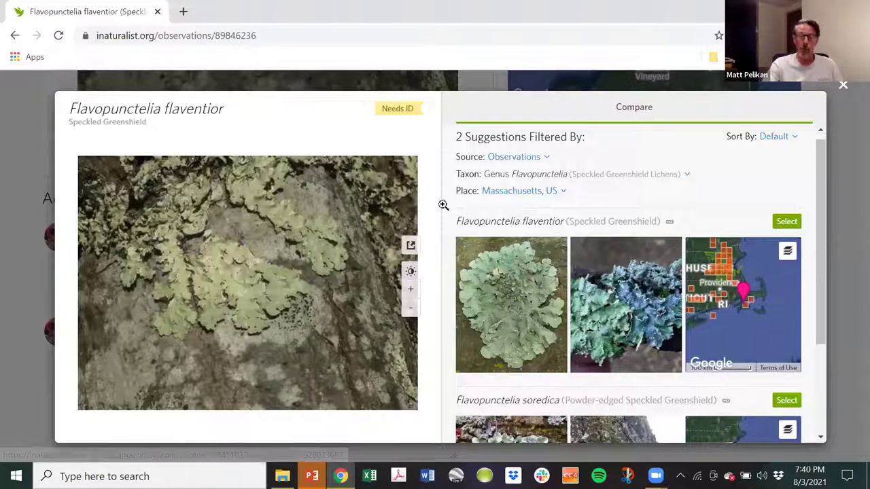
left_click(844, 89)
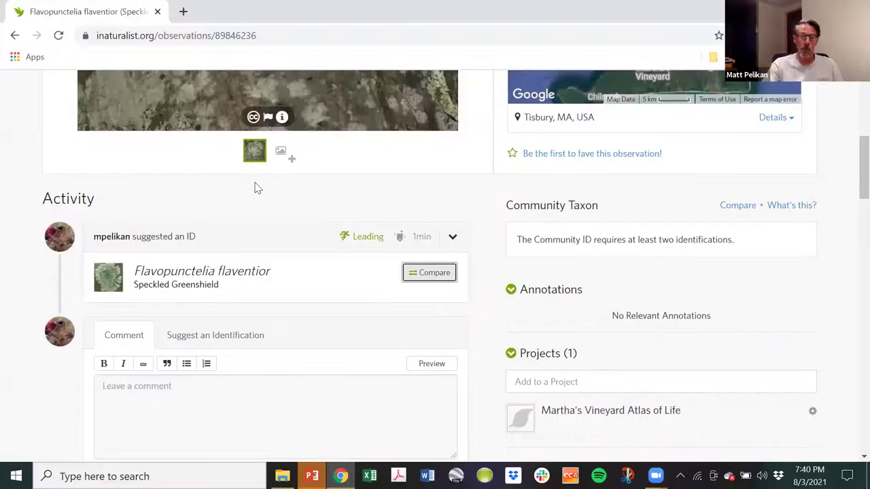
Return to the submitted list and review the Genus Neotibicen (Dog-day Cicadas) observation page.
left_click(15, 36)
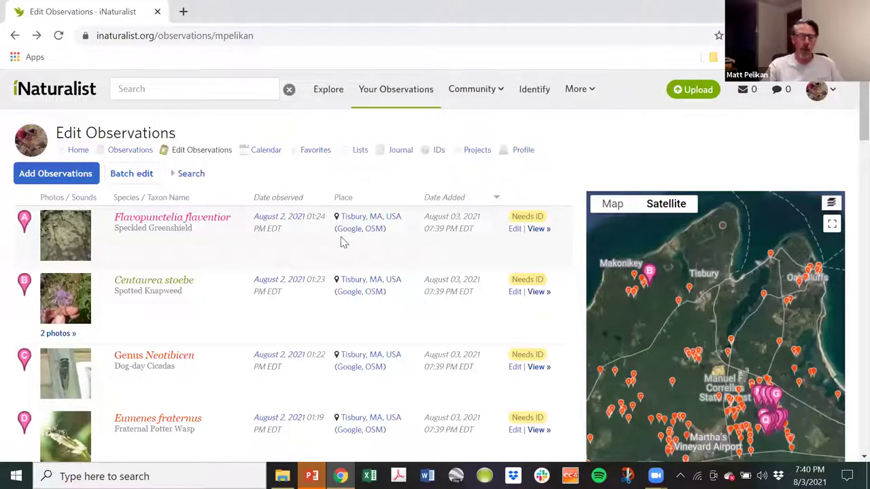
scroll(268, 258, "down", 2)
left_click(64, 248)
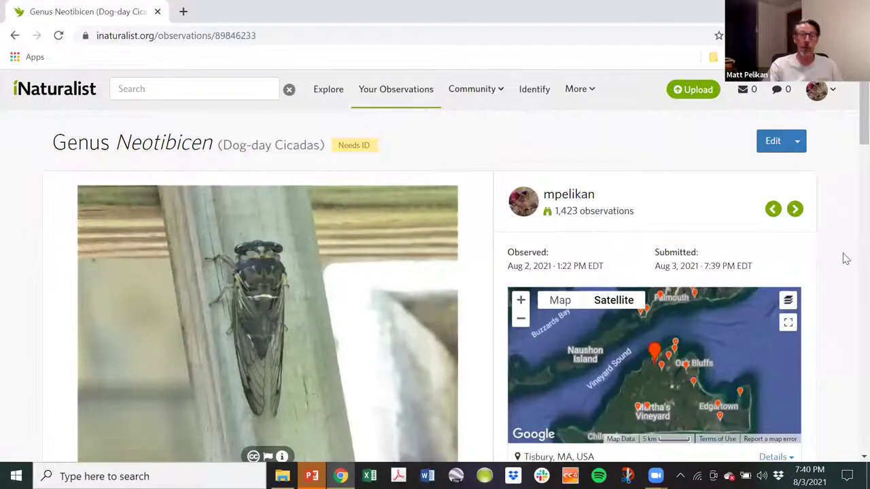
scroll(845, 259, "down", 5)
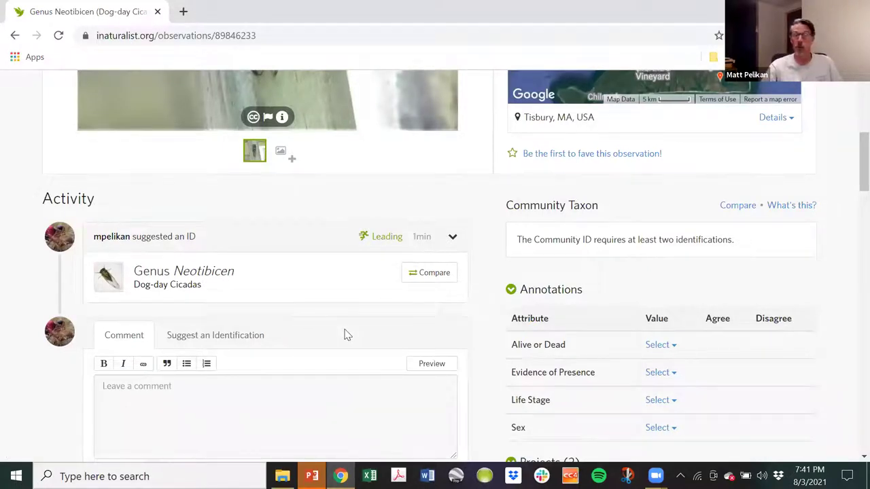
scroll(258, 371, "up", 3)
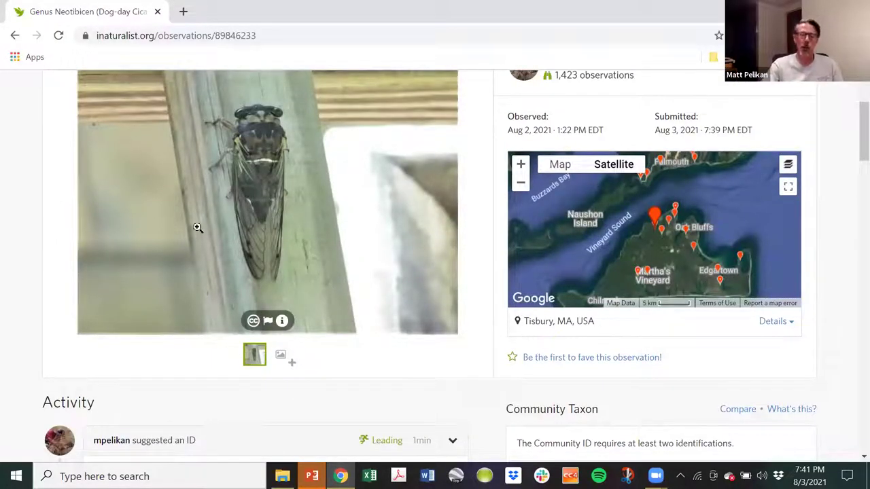
scroll(349, 194, "down", 5)
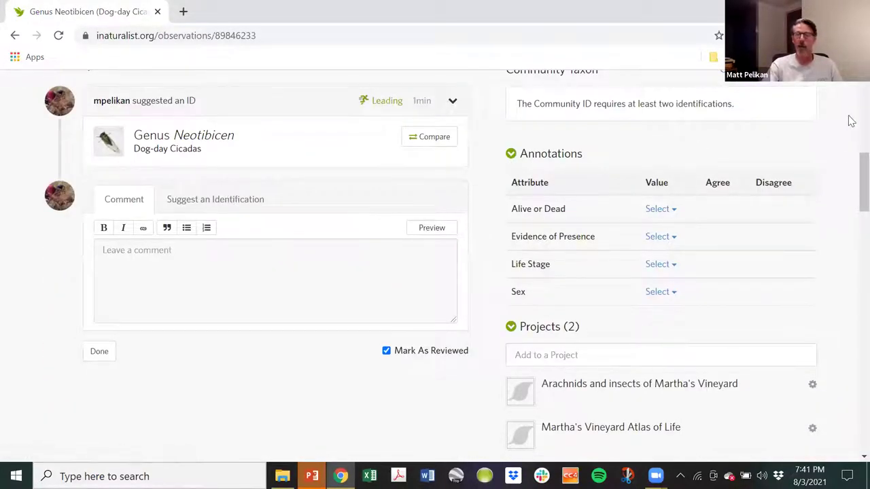
scroll(836, 142, "up", 2)
scroll(834, 152, "up", 3)
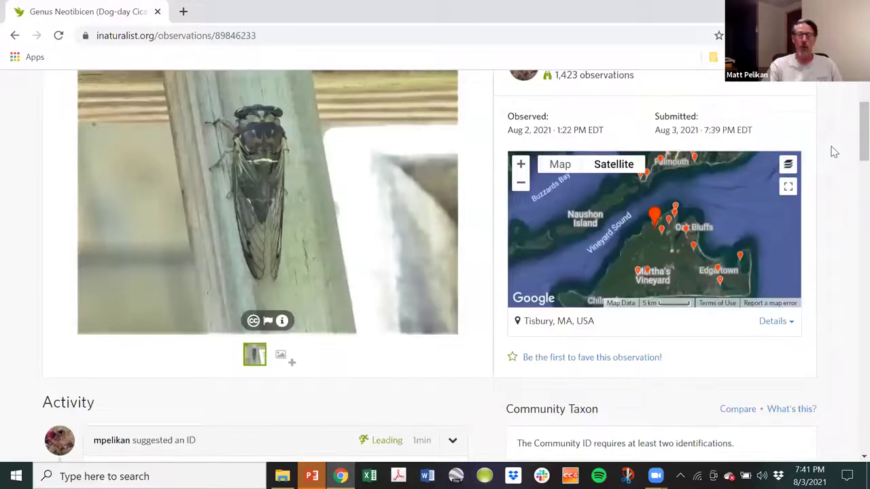
scroll(850, 160, "up", 1)
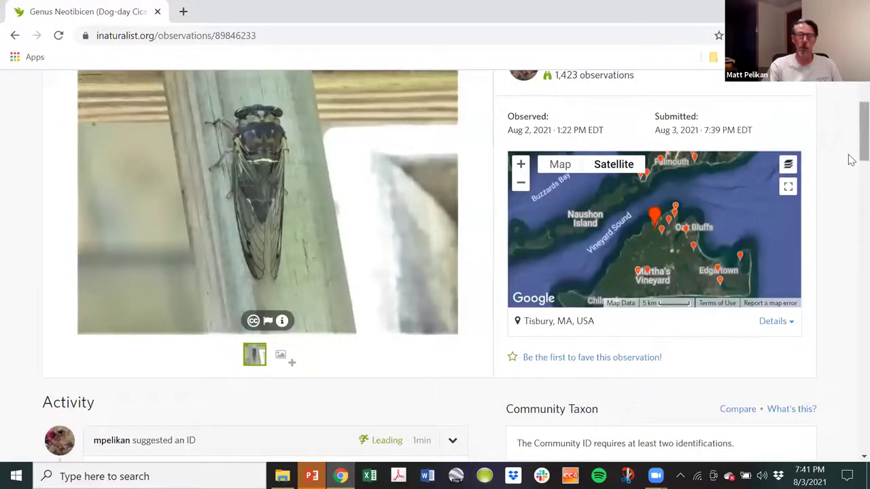
scroll(851, 159, "up", 2)
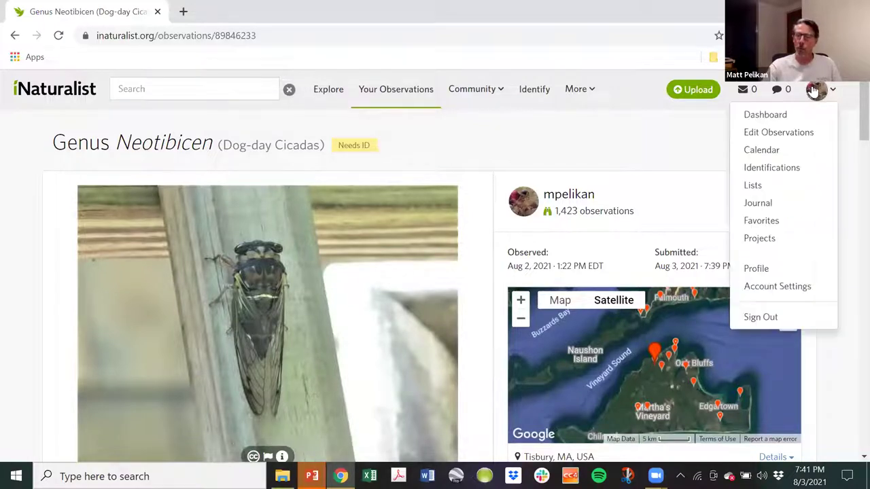
From the Dashboard home feed, open another user's Family Acrididae grasshopper observation.
mouse_move(814, 99)
left_click(807, 120)
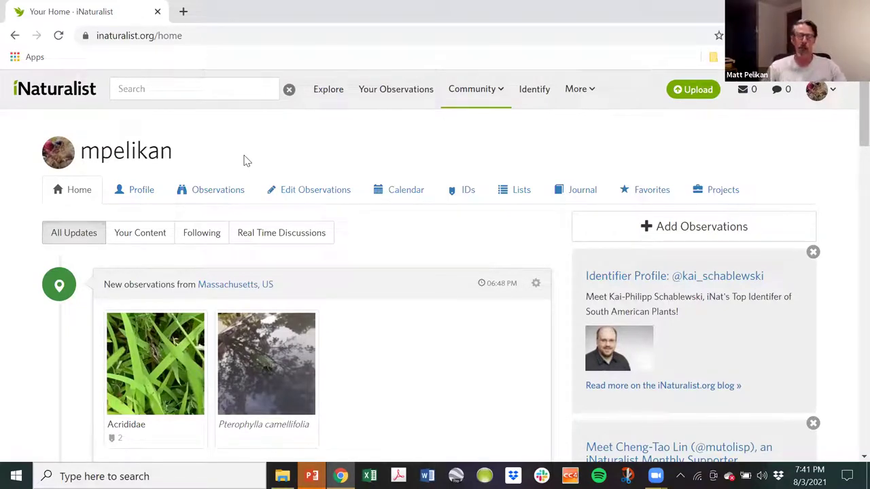
scroll(345, 342, "down", 2)
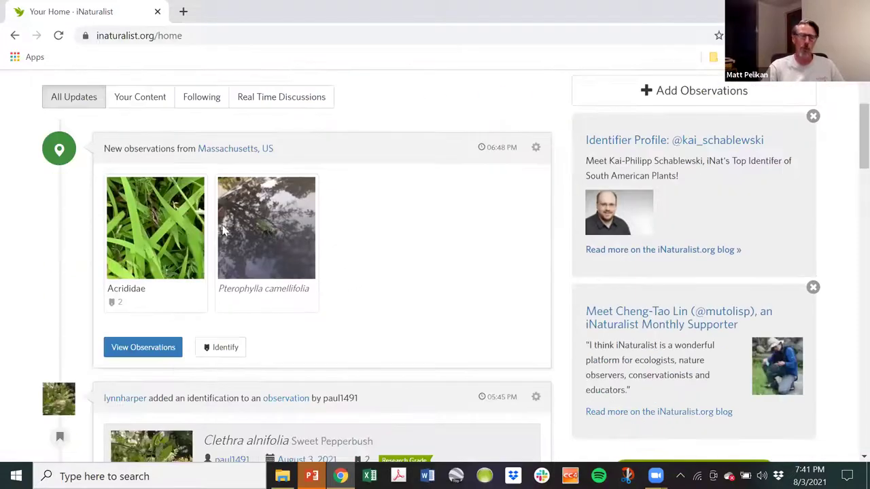
left_click(156, 239)
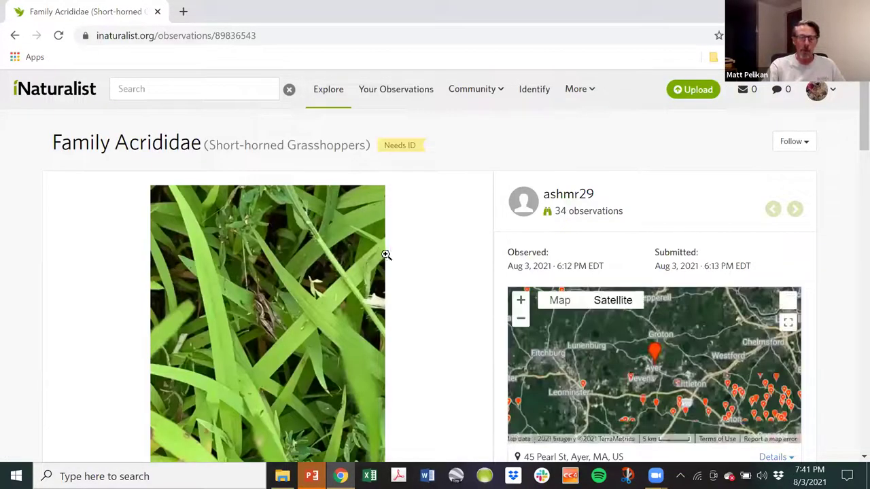
scroll(398, 256, "down", 3)
scroll(402, 258, "up", 2)
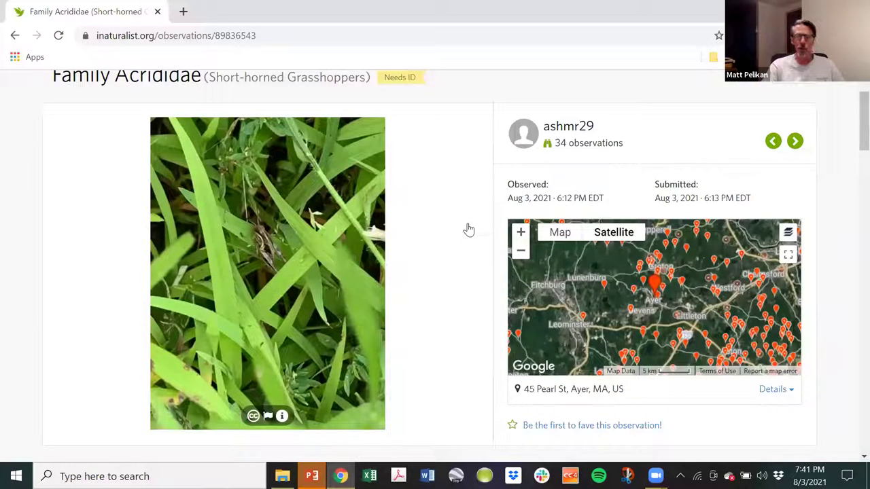
Enlarge the grasshopper photo, zoom in for detail, zoom back out and close the viewer.
left_click(265, 284)
left_click(460, 267)
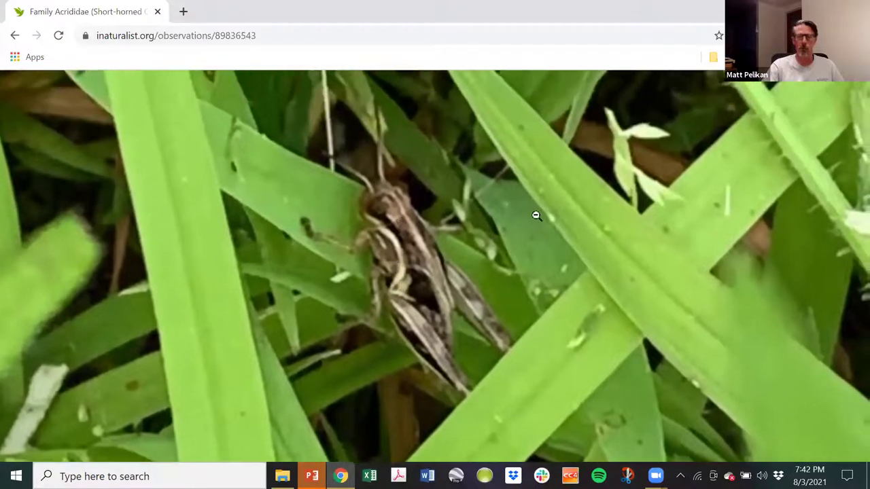
left_click(533, 216)
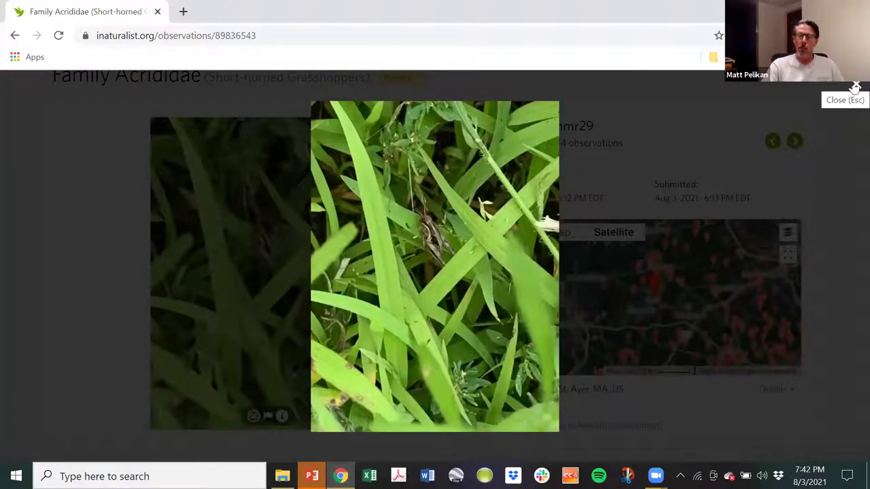
left_click(854, 88)
scroll(37, 260, "down", 5)
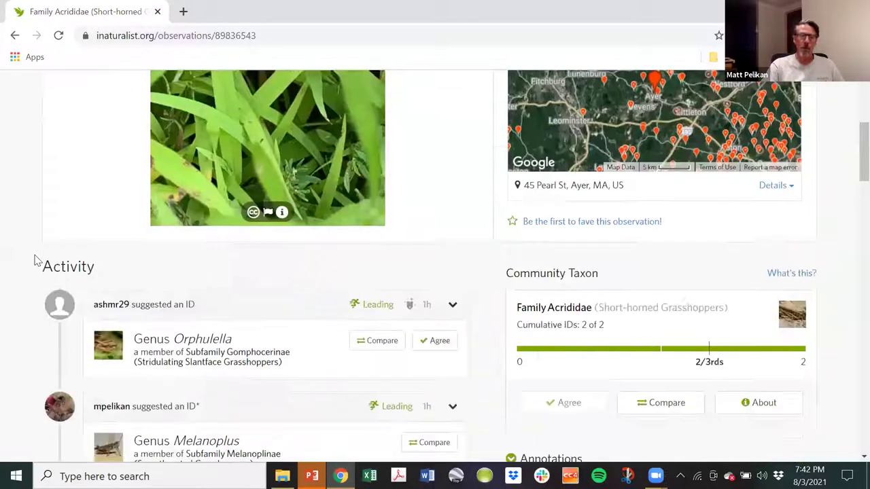
scroll(16, 269, "up", 4)
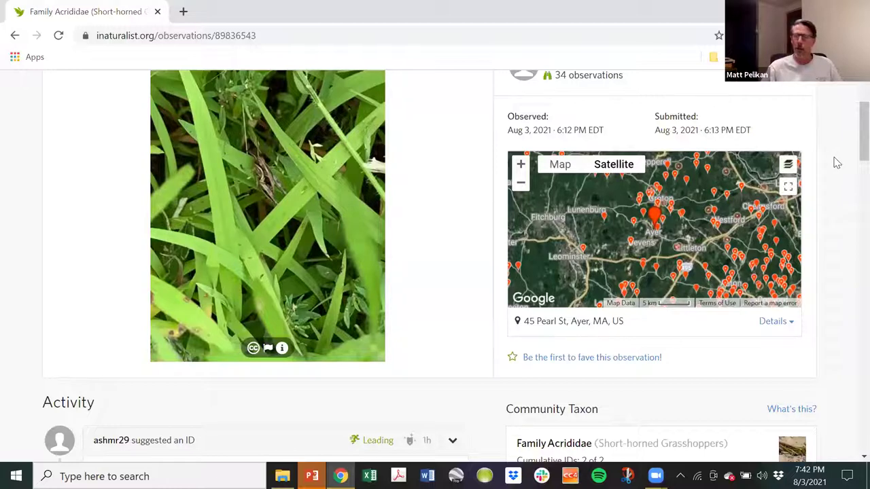
scroll(840, 157, "up", 3)
left_click(817, 90)
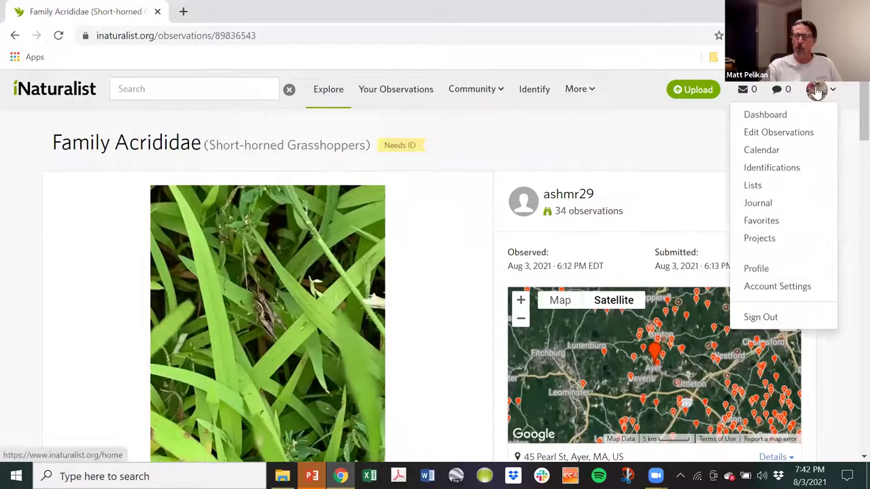
Open the Laphria champlainii observation from your Edit Observations list.
left_click(795, 133)
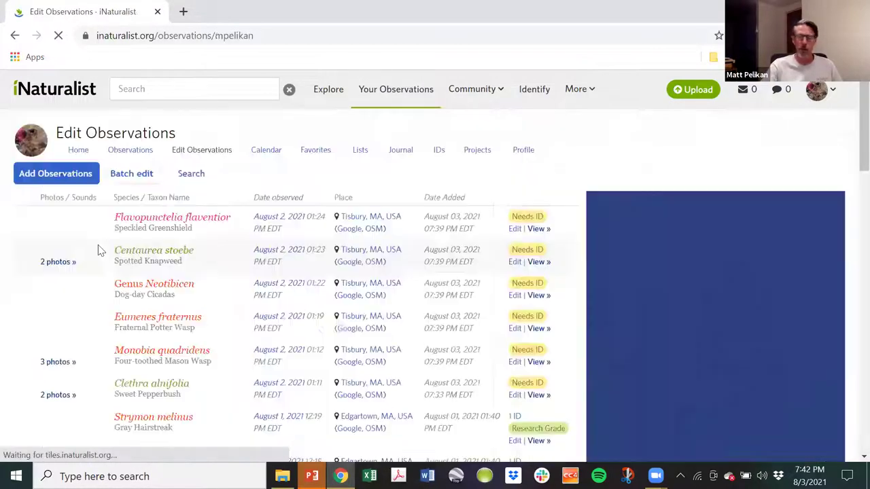
scroll(112, 249, "down", 5)
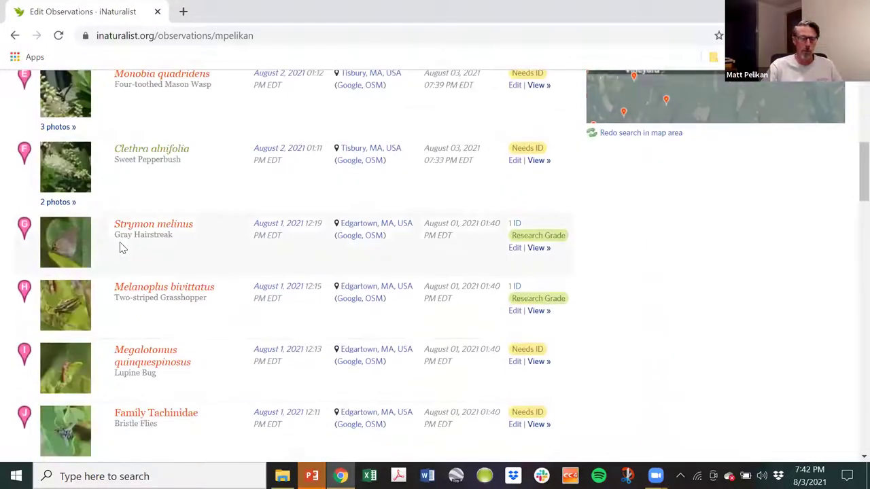
scroll(140, 229, "down", 4)
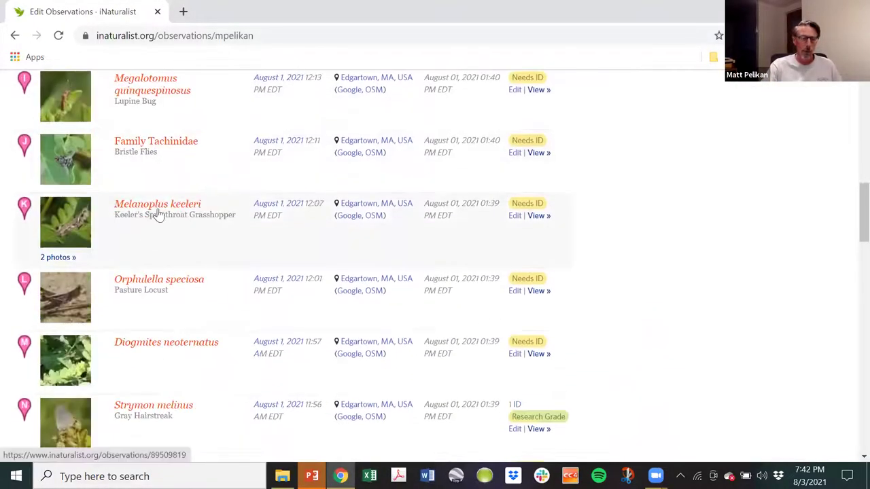
scroll(157, 214, "down", 2)
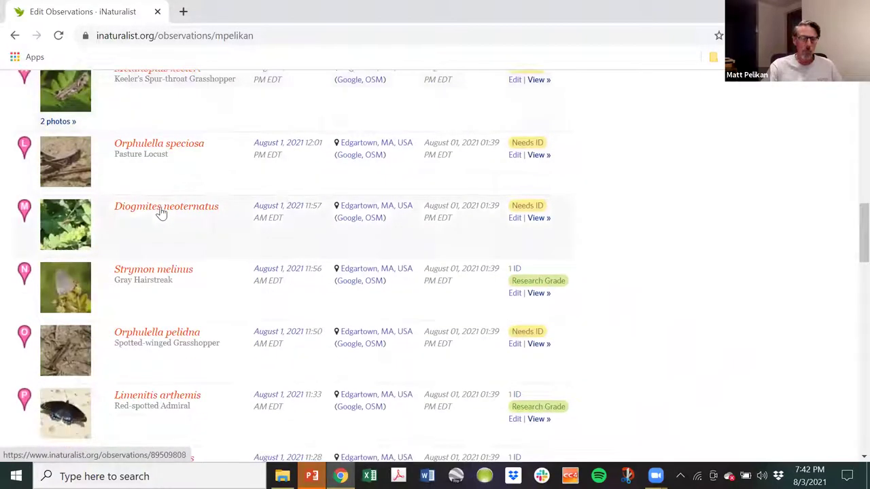
scroll(161, 213, "down", 3)
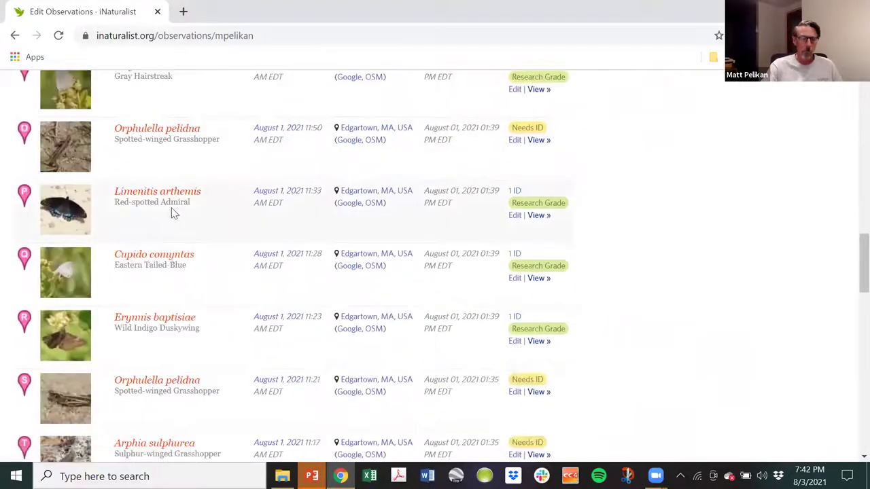
scroll(171, 213, "down", 2)
scroll(172, 211, "down", 3)
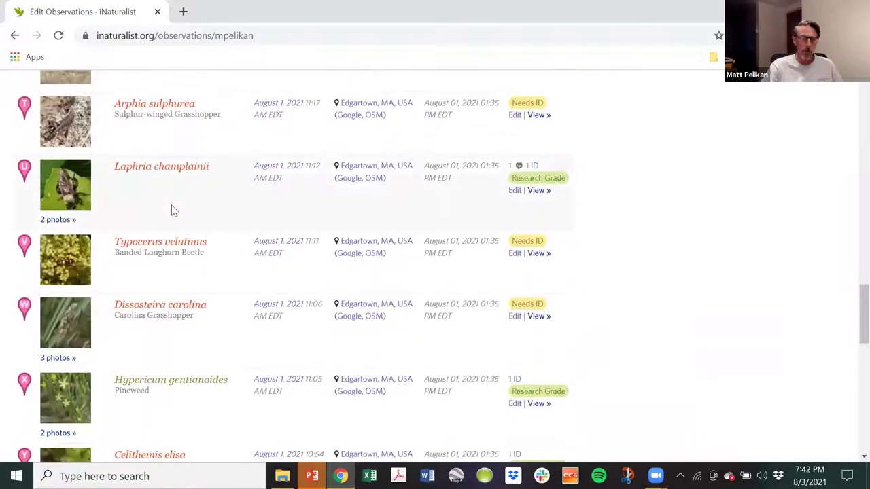
left_click(71, 187)
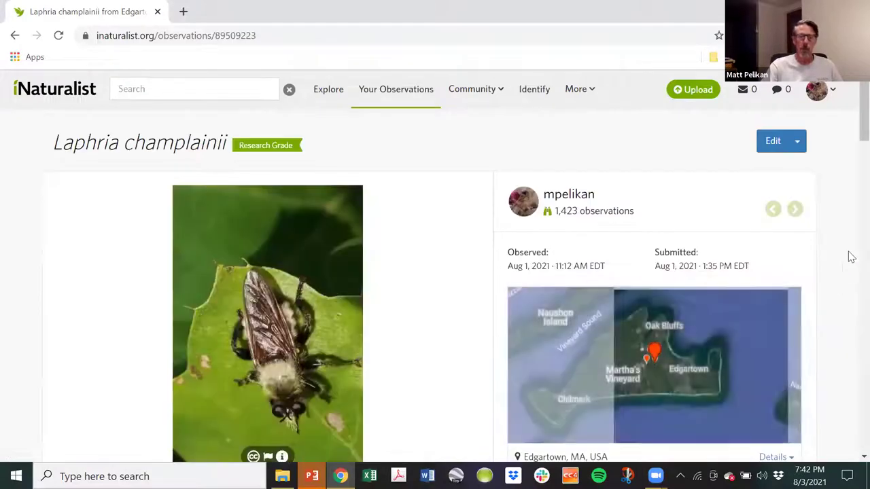
Switch between the vertical and horizontal fly photos.
scroll(851, 230, "down", 2)
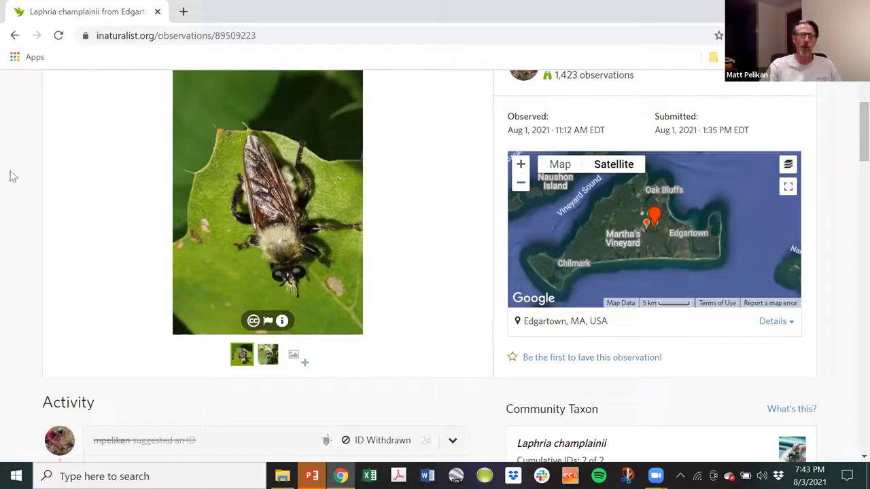
left_click(268, 355)
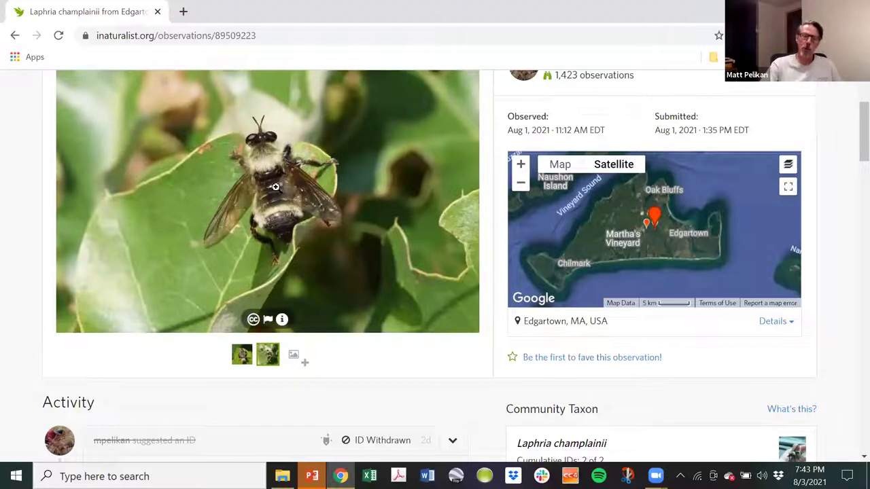
left_click(242, 355)
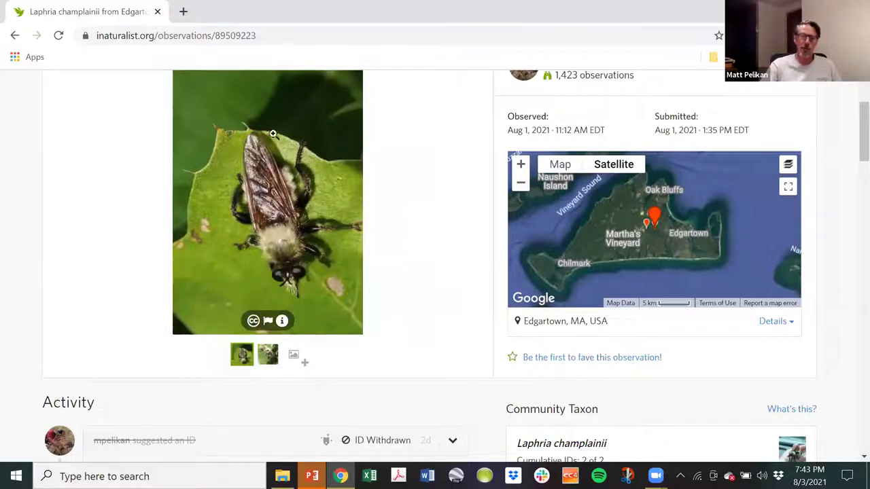
left_click(269, 355)
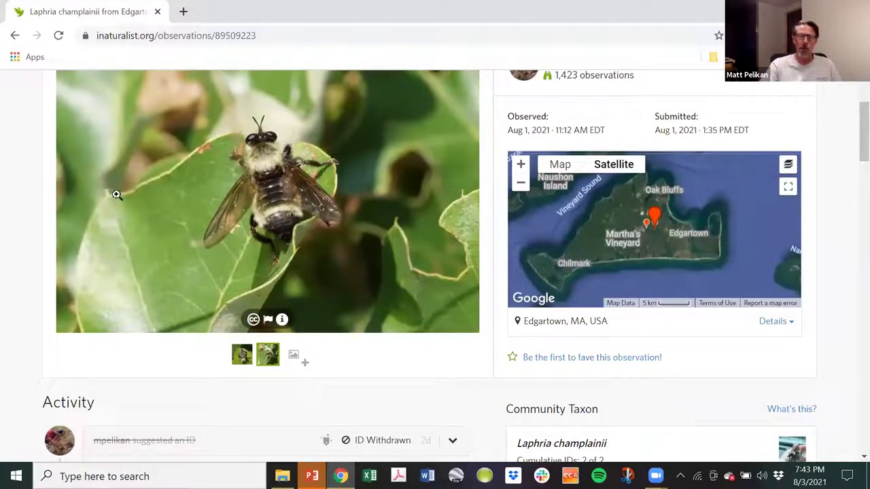
Enlarge the fly photo, zoom in on its body, zoom out and close the viewer.
left_click(231, 218)
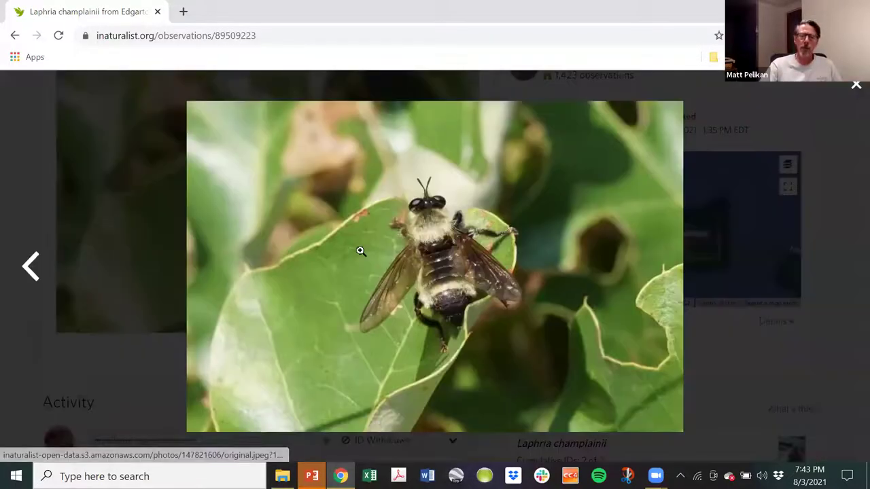
left_click(360, 248)
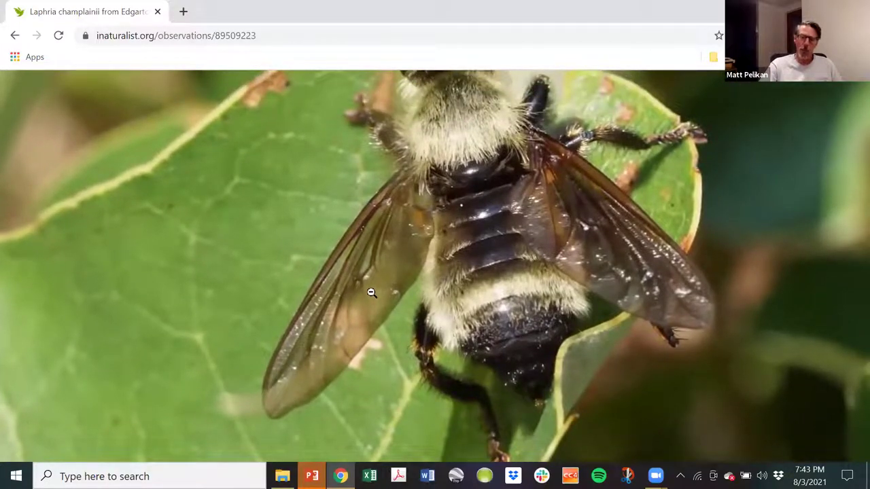
left_click(379, 340)
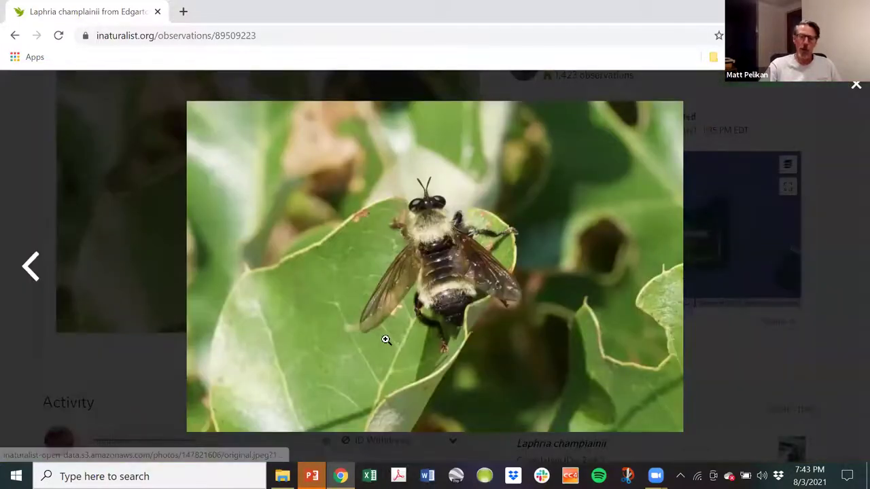
left_click(855, 86)
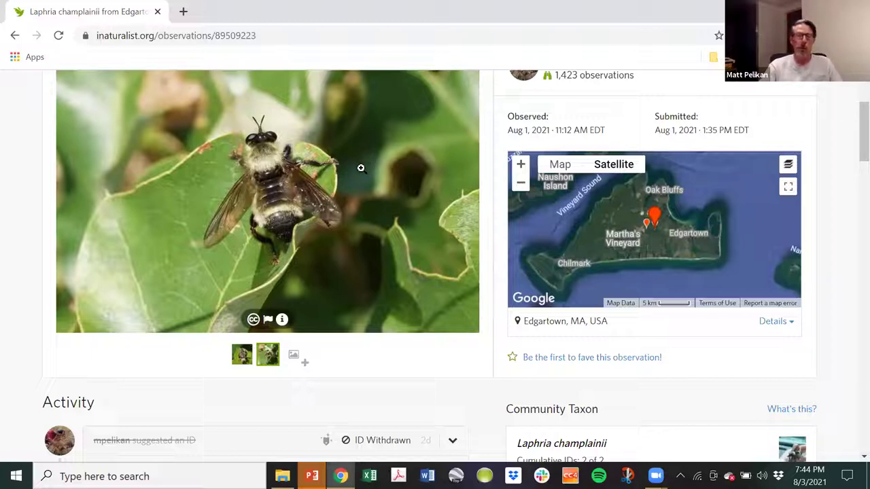
scroll(361, 168, "up", 2)
mouse_move(818, 92)
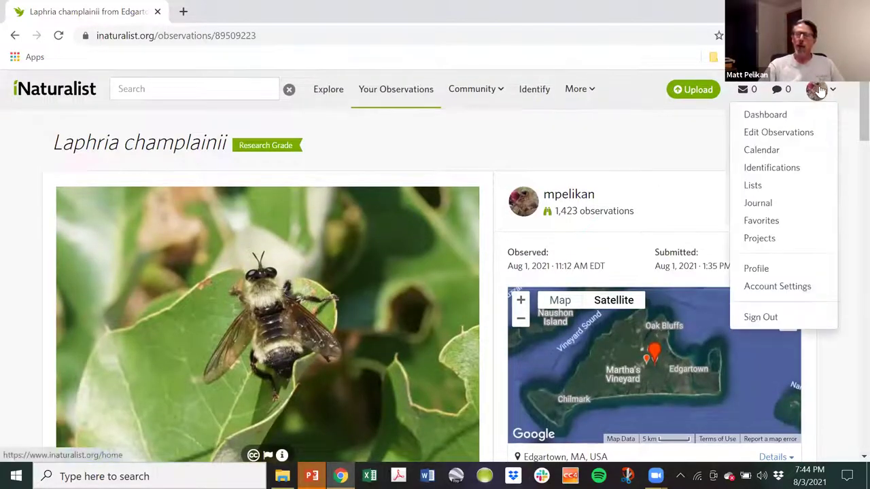
left_click(794, 116)
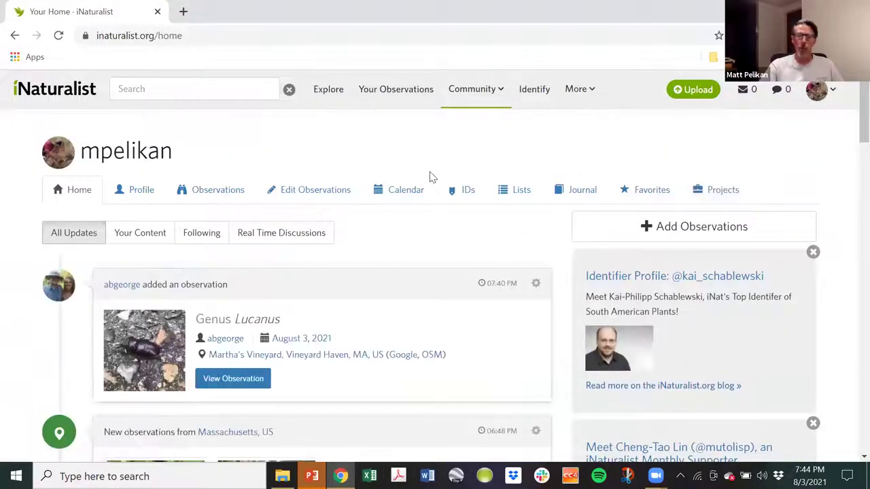
scroll(472, 140, "down", 1)
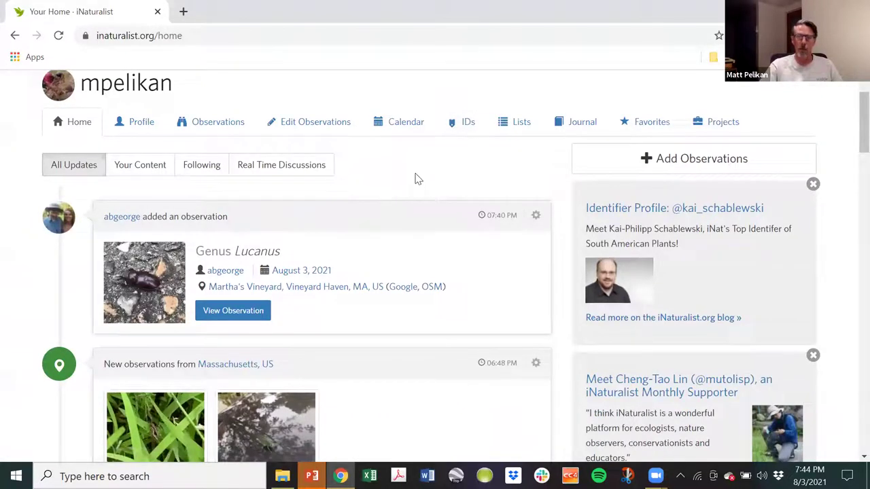
scroll(462, 179, "up", 1)
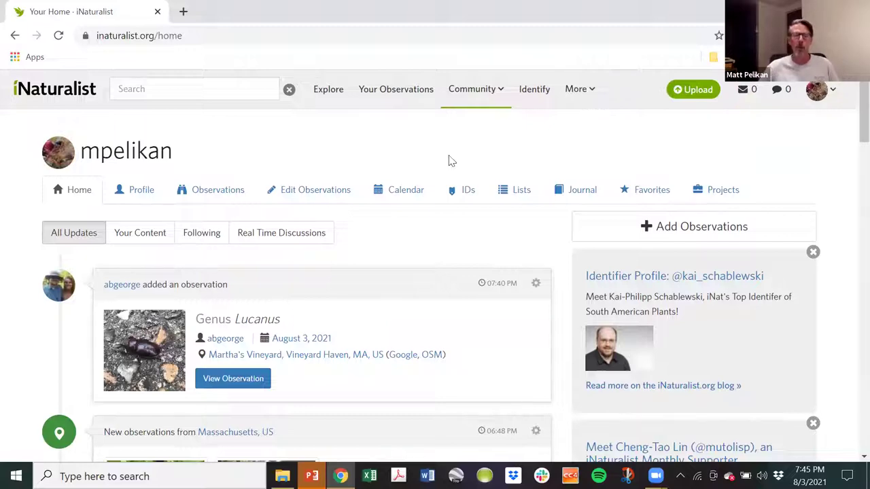
scroll(262, 184, "down", 1)
scroll(265, 197, "down", 3)
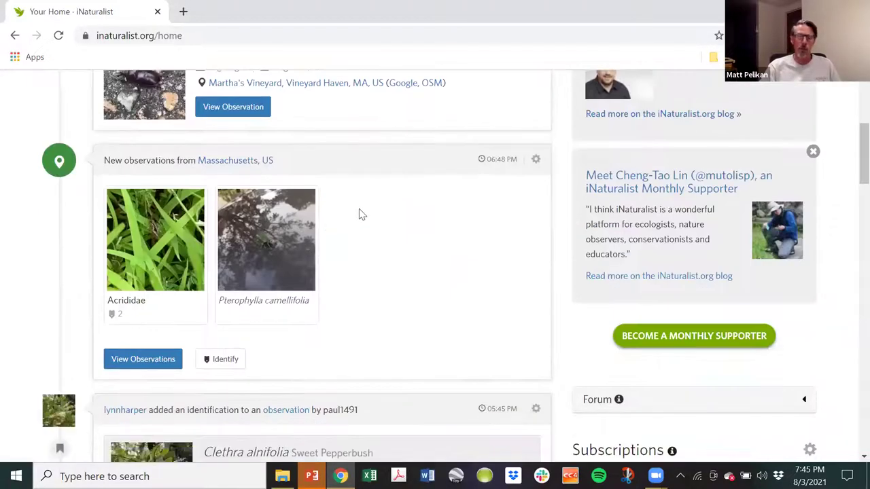
scroll(380, 212, "down", 1)
scroll(381, 214, "down", 1)
scroll(378, 213, "up", 3)
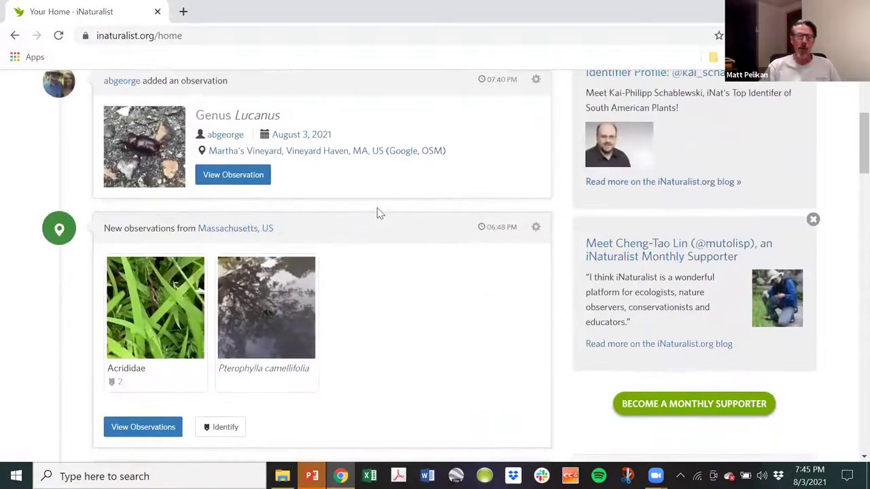
scroll(379, 213, "up", 1)
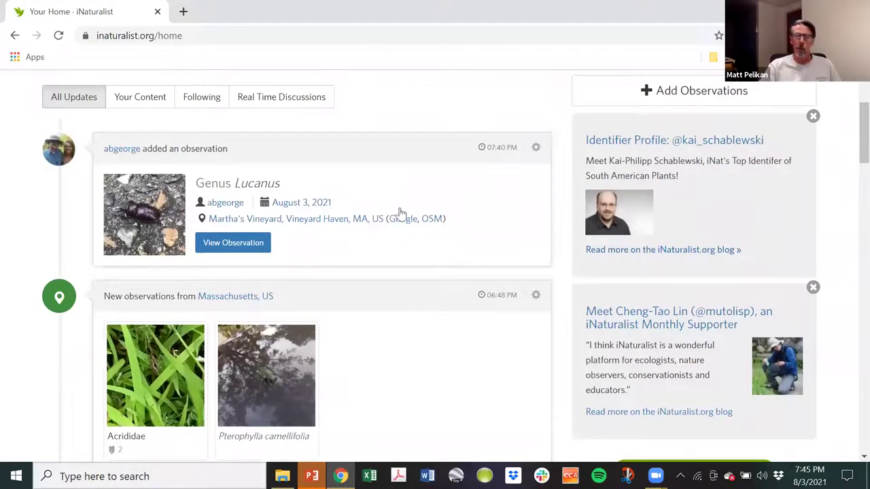
Open the Genus Lucanus stag beetle observation from Martha's Vineyard.
left_click(241, 244)
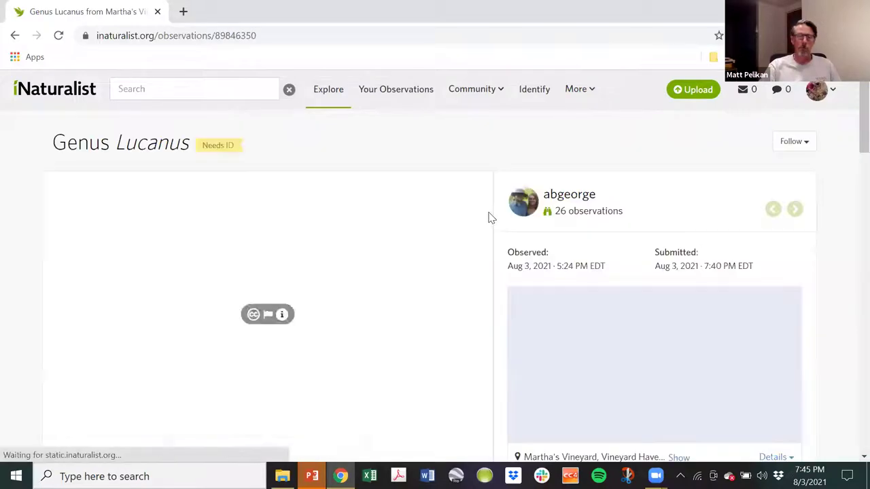
scroll(432, 207, "down", 4)
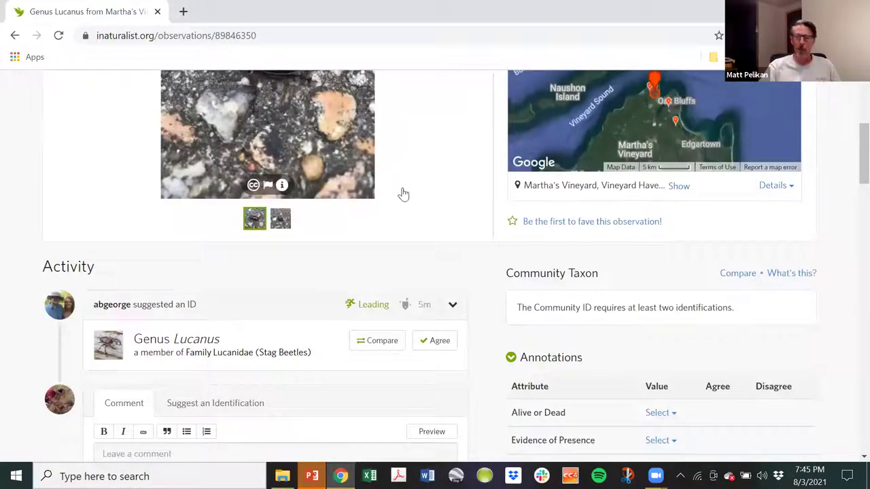
scroll(394, 197, "up", 3)
scroll(401, 186, "down", 6)
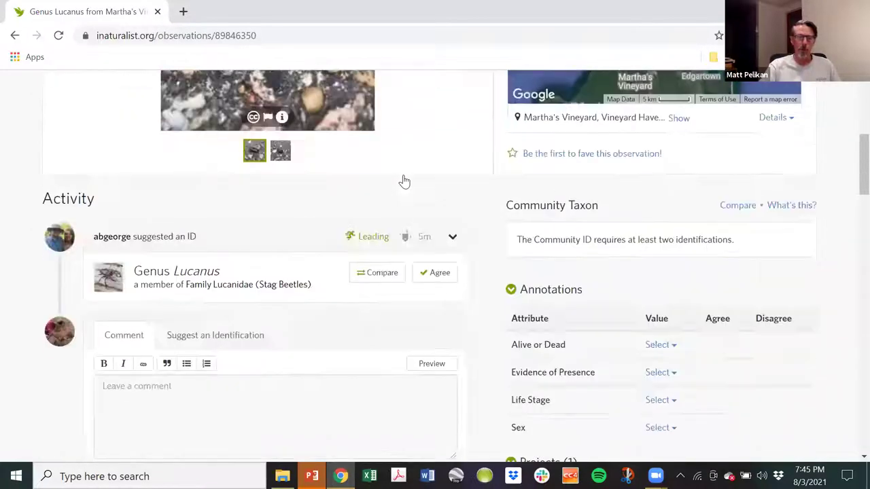
left_click(198, 252)
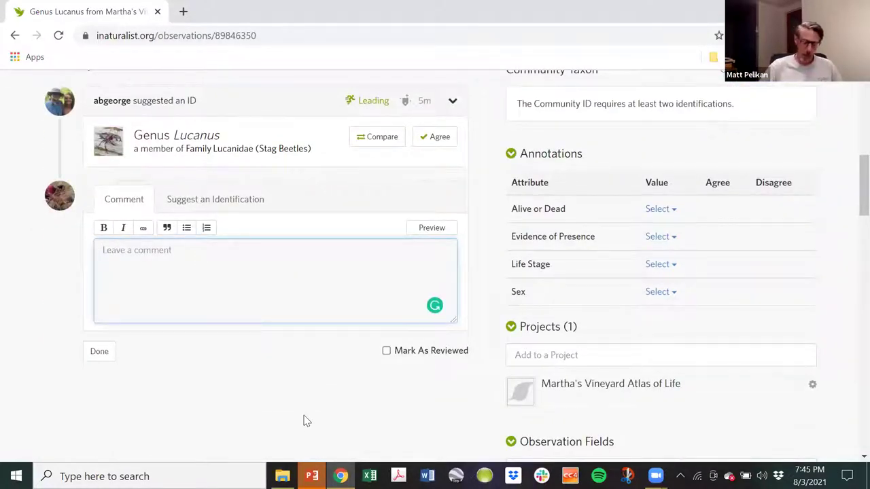
type("@")
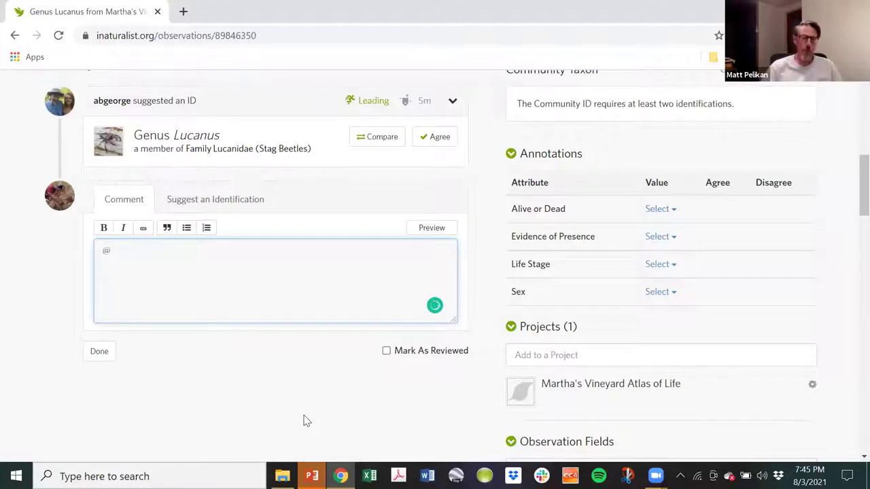
type("me0")
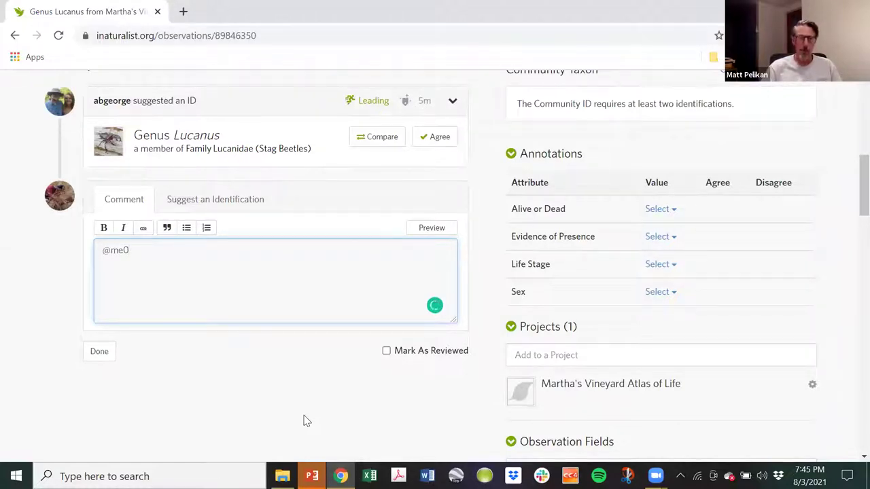
key("BackSpace")
type("p")
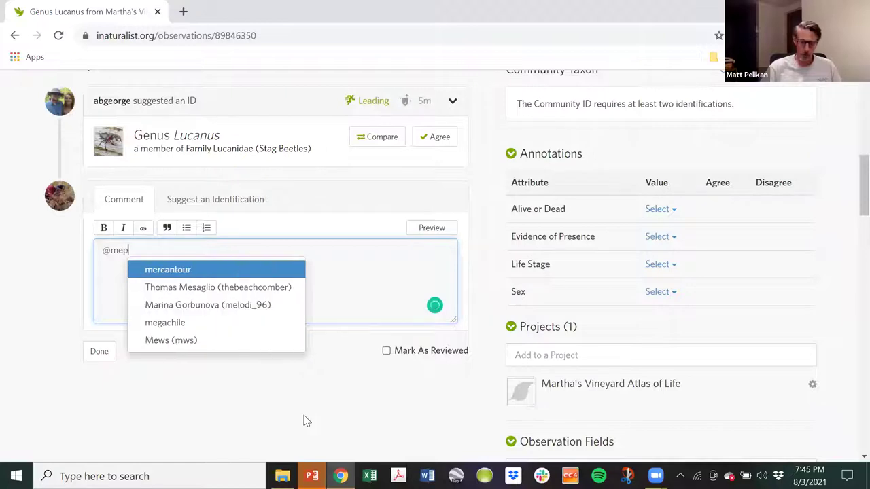
type("el")
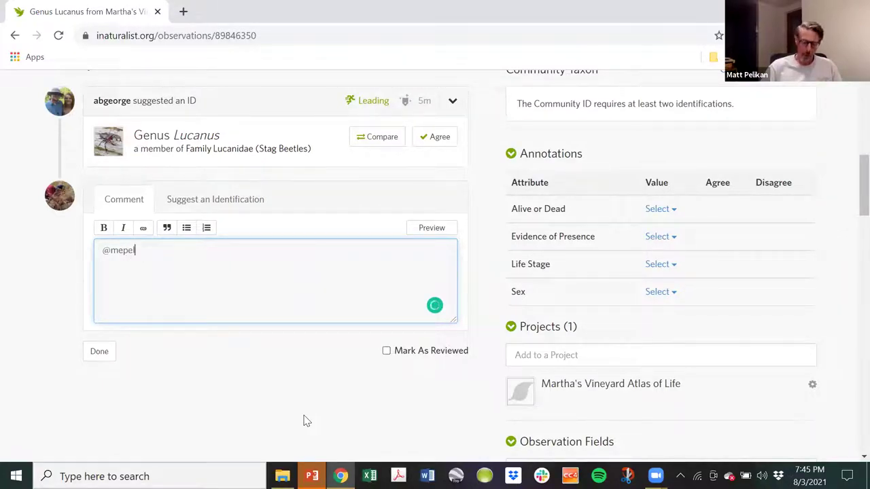
type("iklikan")
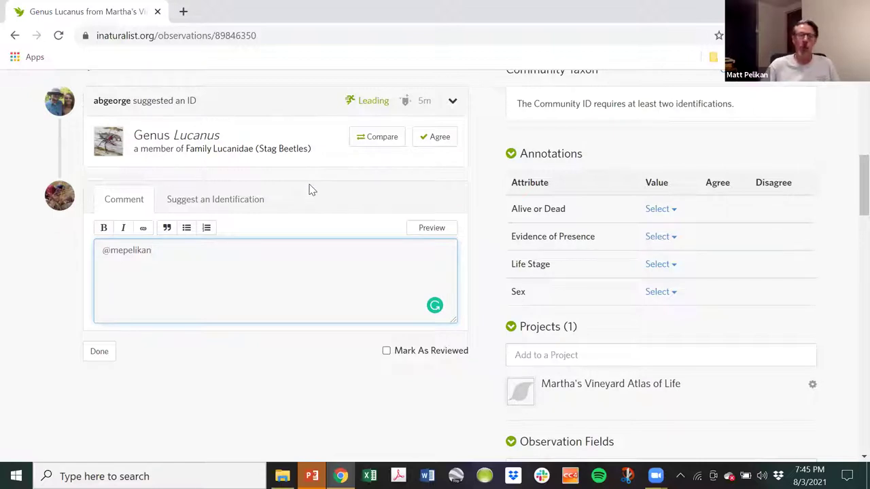
key("BackSpace")
key("BackSpace")
key("BackSpace")
key("BackSpace")
key("BackSpace")
key("BackSpace")
key("BackSpace")
key("BackSpace")
key("BackSpace")
key("BackSpace")
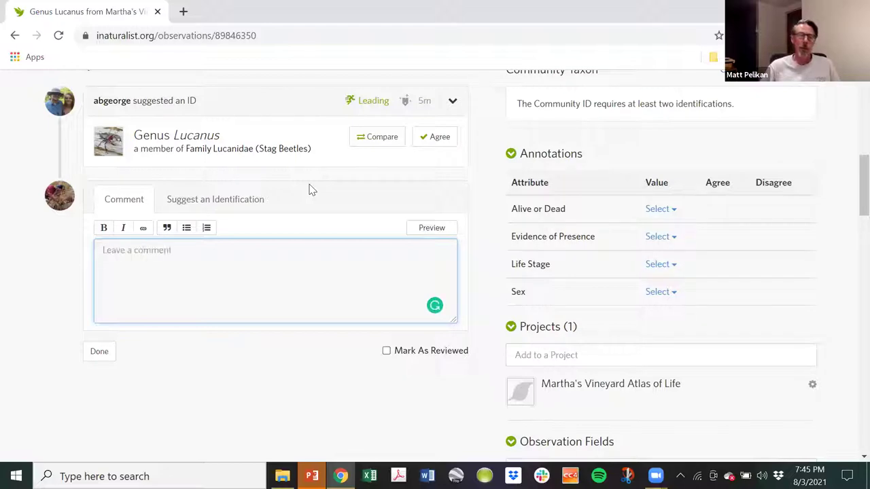
scroll(163, 262, "up", 4)
scroll(207, 233, "up", 1)
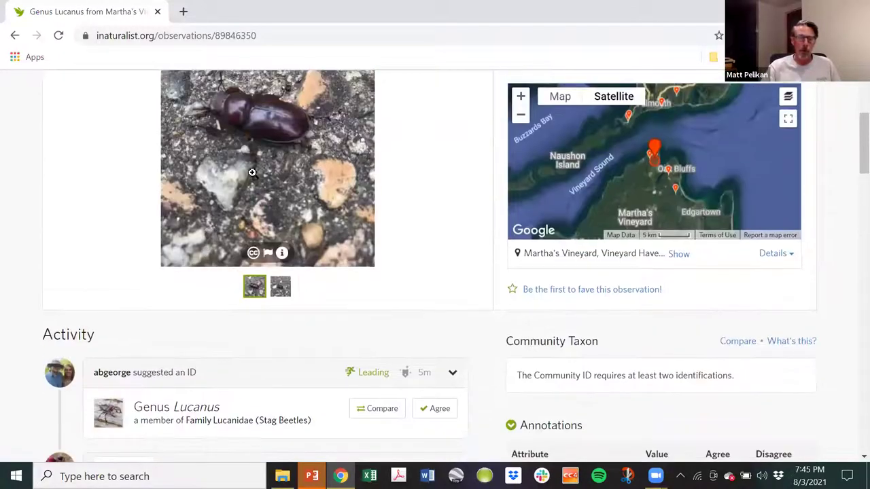
scroll(297, 172, "up", 2)
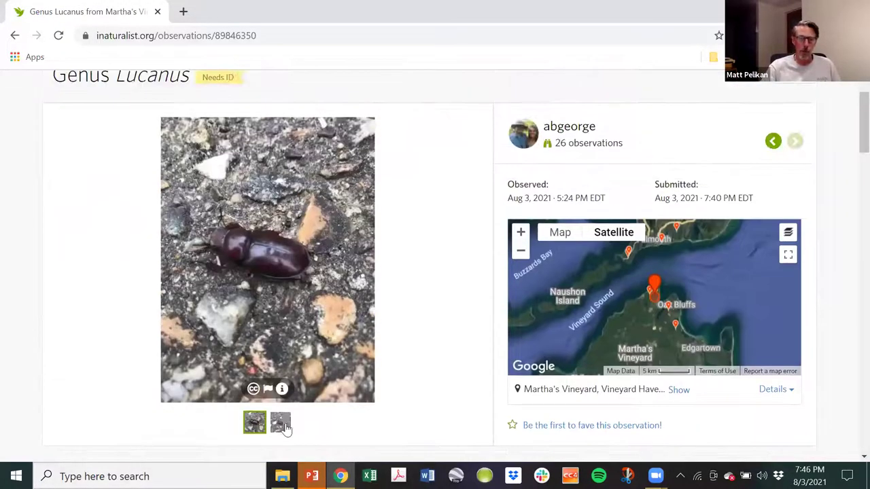
left_click(281, 423)
left_click(253, 423)
scroll(353, 306, "down", 3)
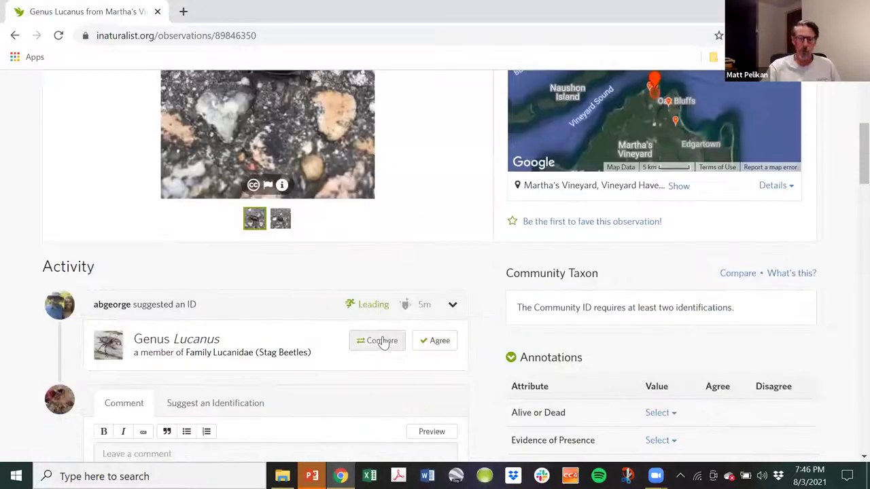
left_click(380, 339)
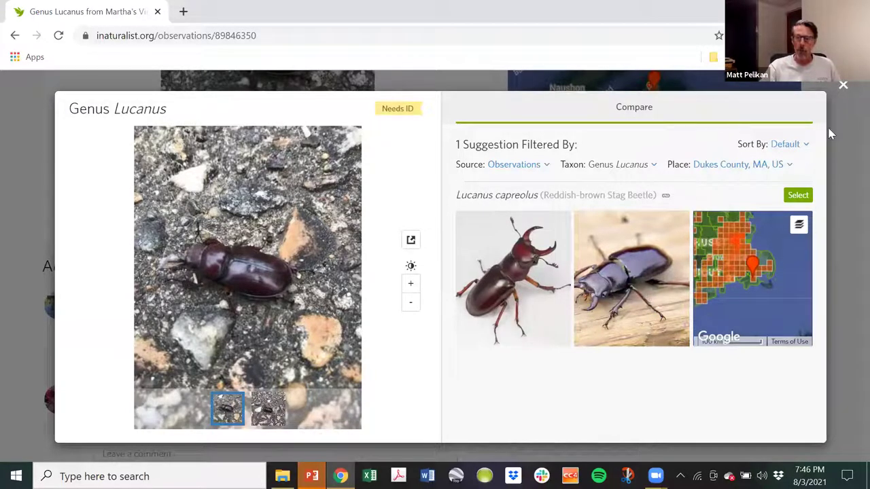
left_click(842, 85)
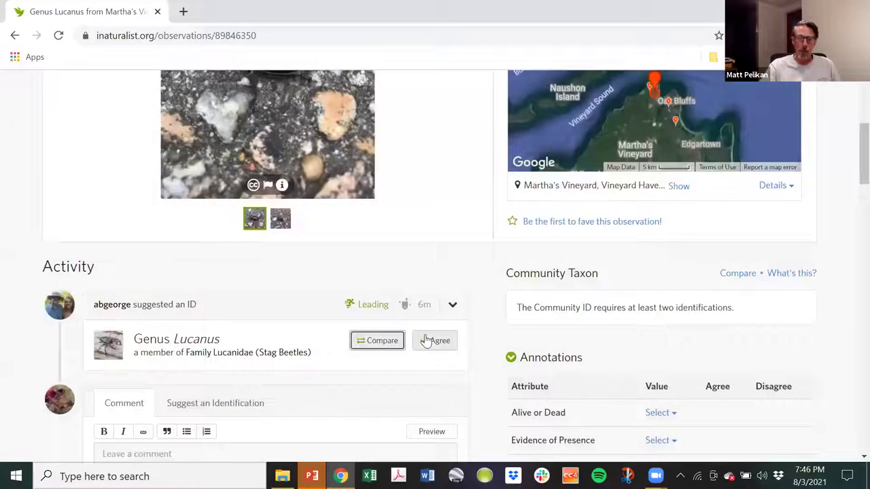
Agree with the Genus Lucanus ID and confirm the Community Taxon shows 2 of 2 IDs.
left_click(426, 340)
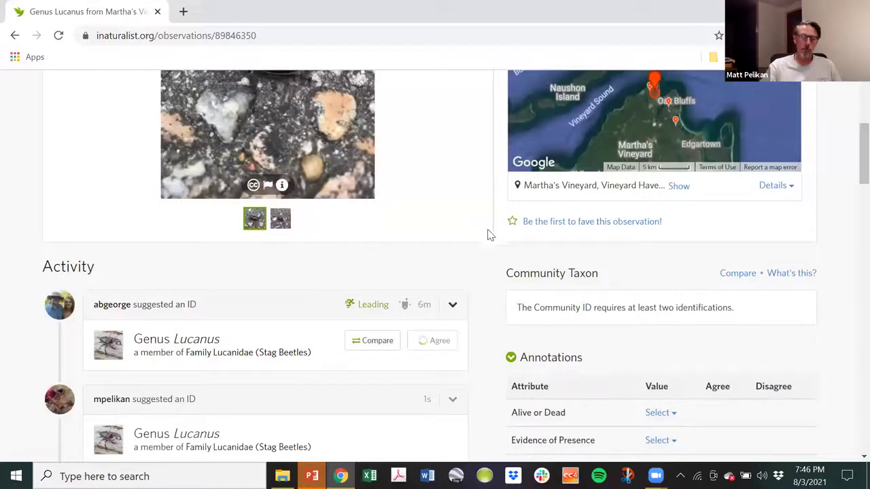
scroll(321, 352, "down", 2)
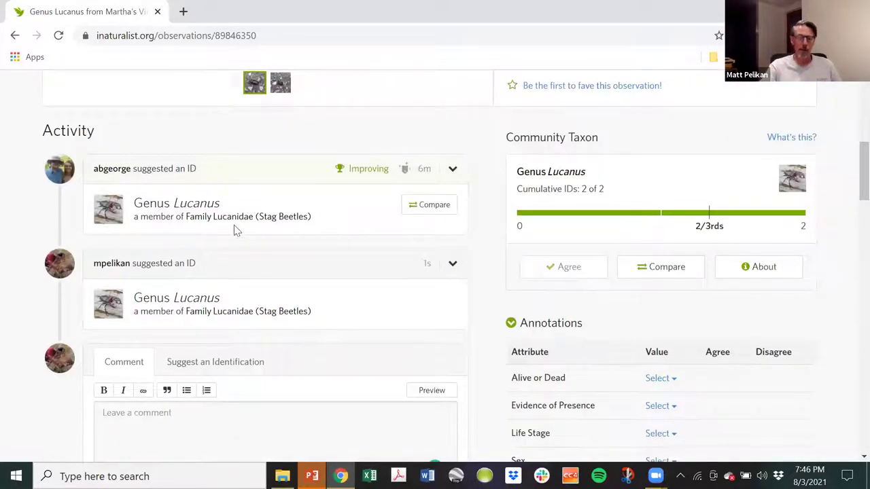
scroll(428, 186, "down", 1)
scroll(416, 203, "up", 8)
scroll(402, 253, "down", 3)
scroll(401, 238, "up", 3)
scroll(435, 204, "down", 4)
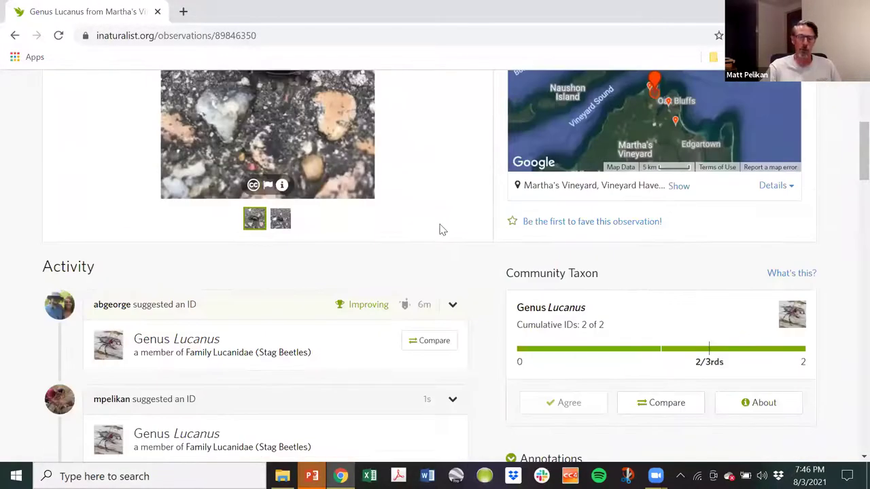
scroll(435, 225, "down", 2)
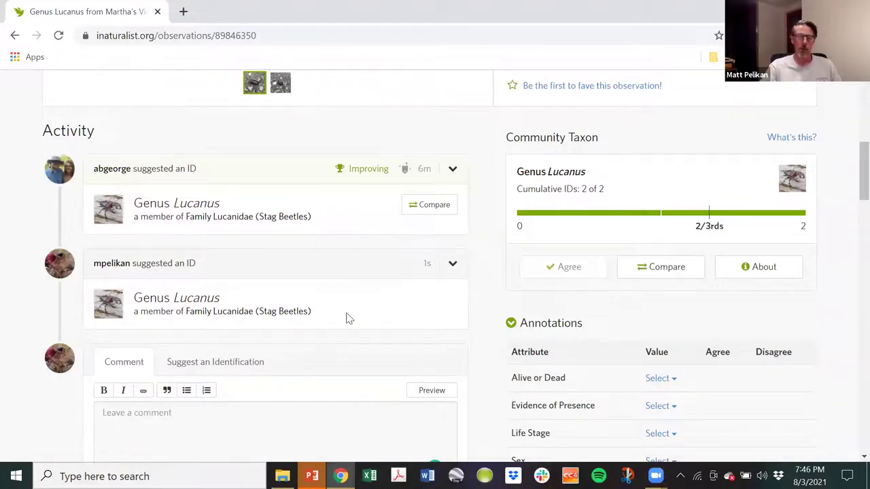
scroll(353, 177, "up", 4)
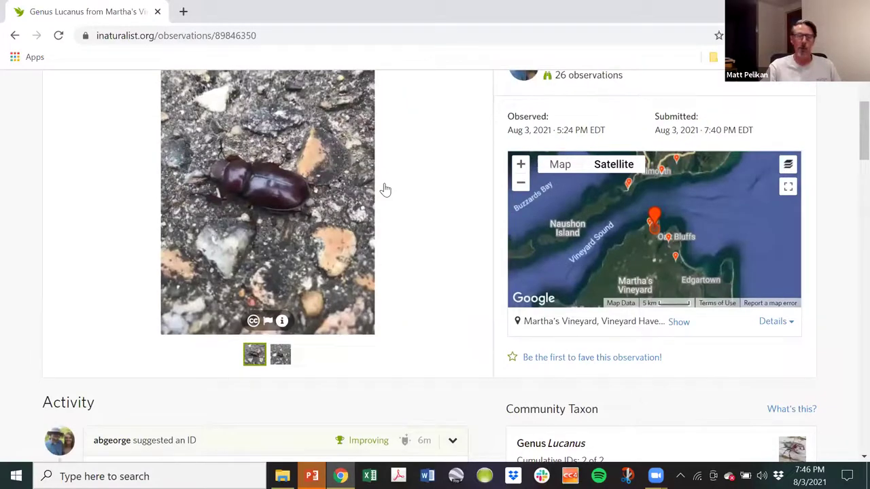
scroll(382, 194, "up", 2)
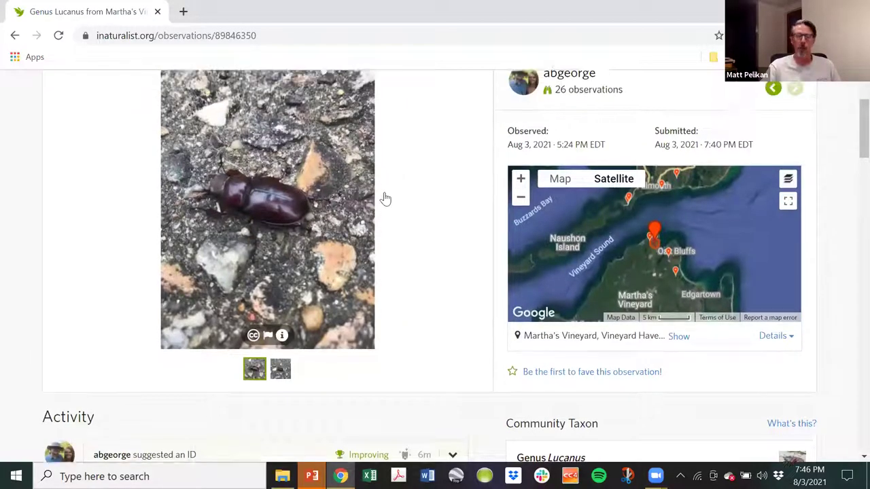
scroll(387, 194, "down", 2)
scroll(389, 191, "down", 2)
scroll(380, 186, "up", 4)
Sign out from the avatar menu, returning to the Connect with Nature homepage.
left_click(819, 91)
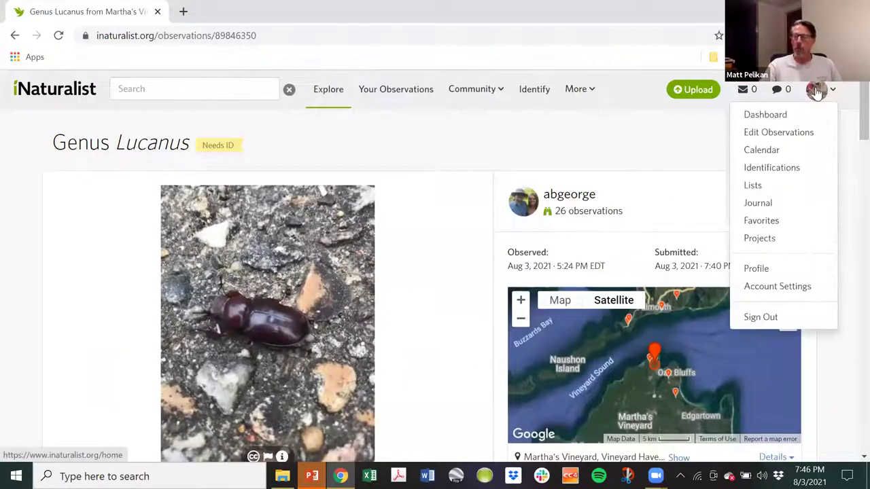
left_click(760, 316)
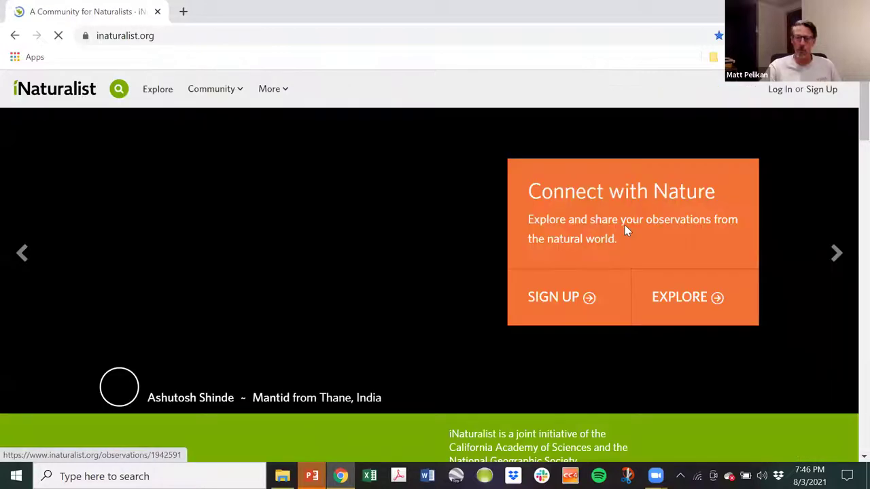